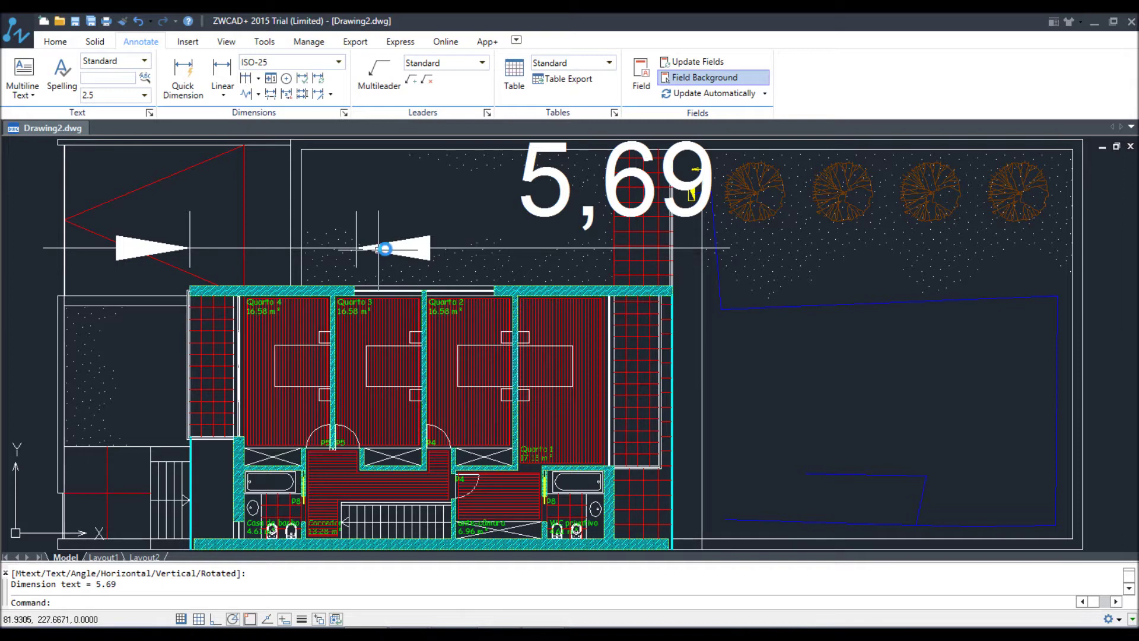
- Delete the oversized linear dimension placed above the floor plan
{"action": "left_click", "coordinate": [356, 226]}
{"action": "left_click", "coordinate": [354, 220]}
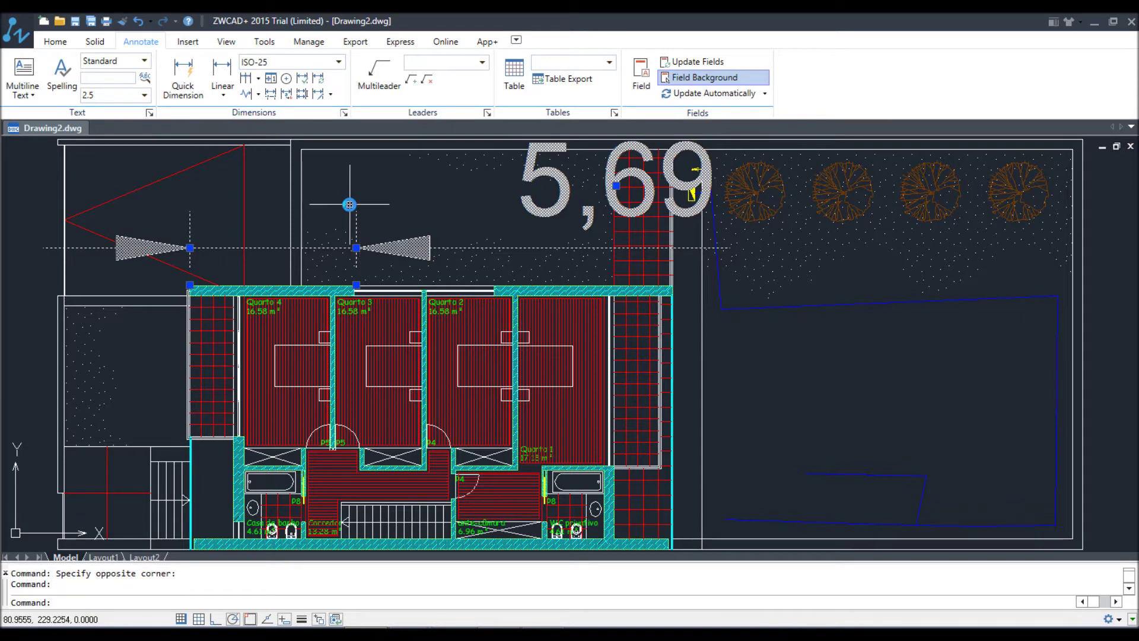
{"action": "key", "text": "Delete"}
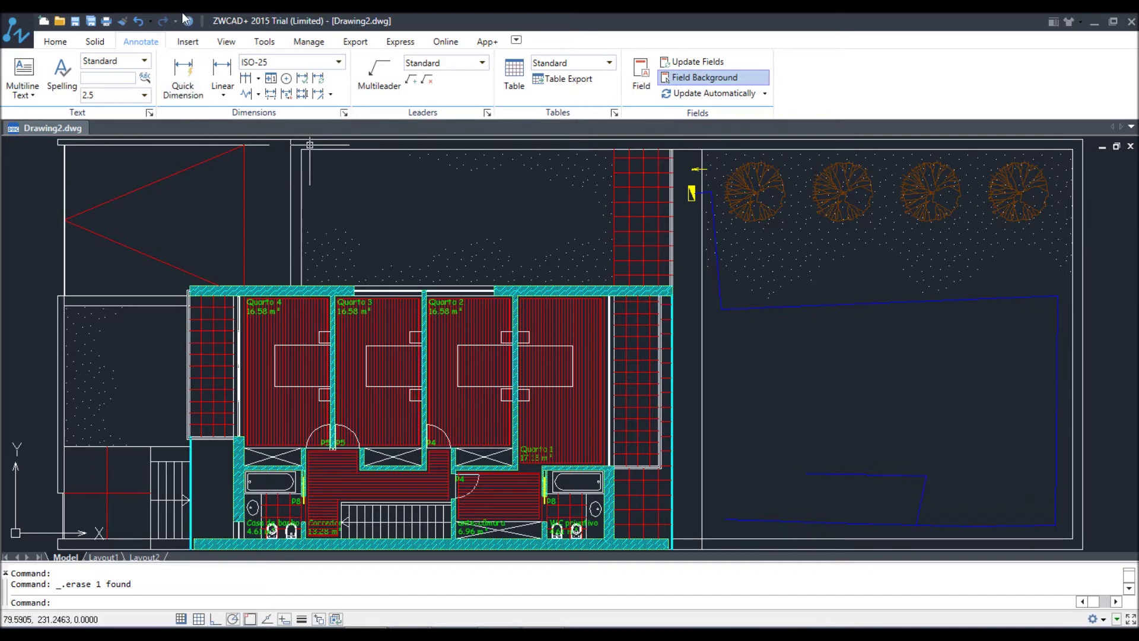
- Open the Dimension Style Manager and look at the previews of the existing dimension styles
{"action": "left_click", "coordinate": [344, 112]}
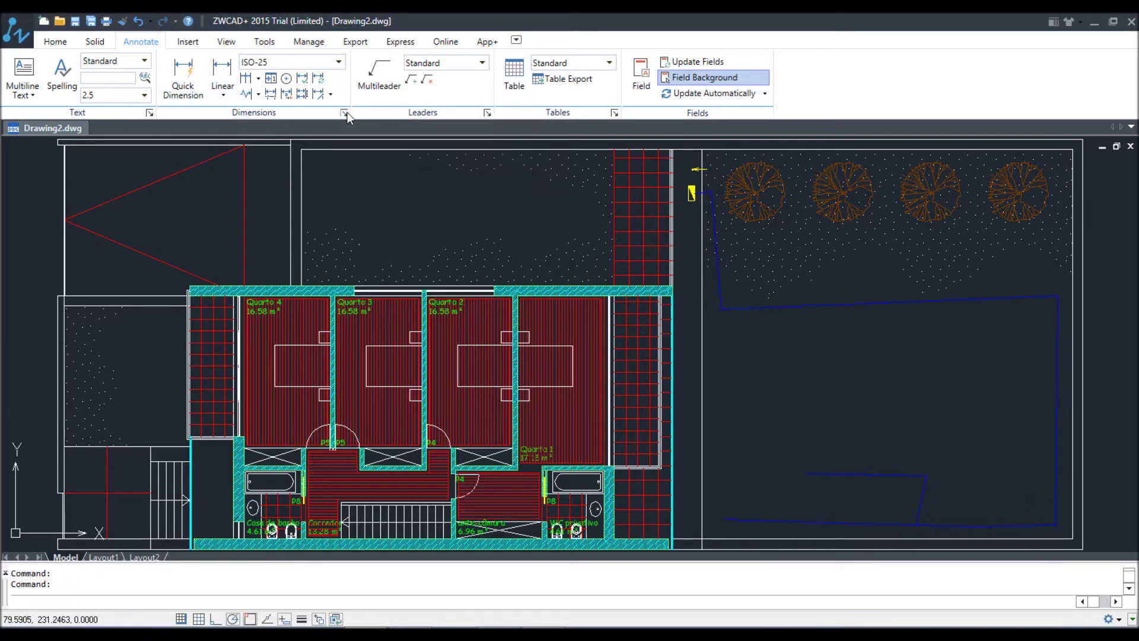
{"action": "left_click", "coordinate": [652, 440]}
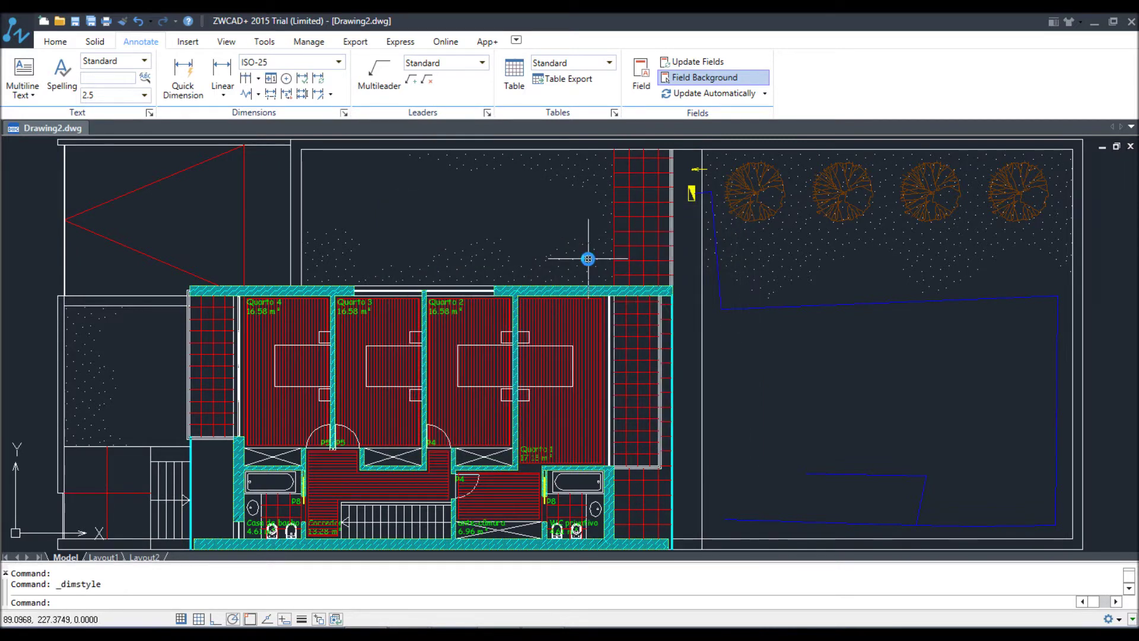
{"action": "type", "text": "D"}
{"action": "key", "text": "Return"}
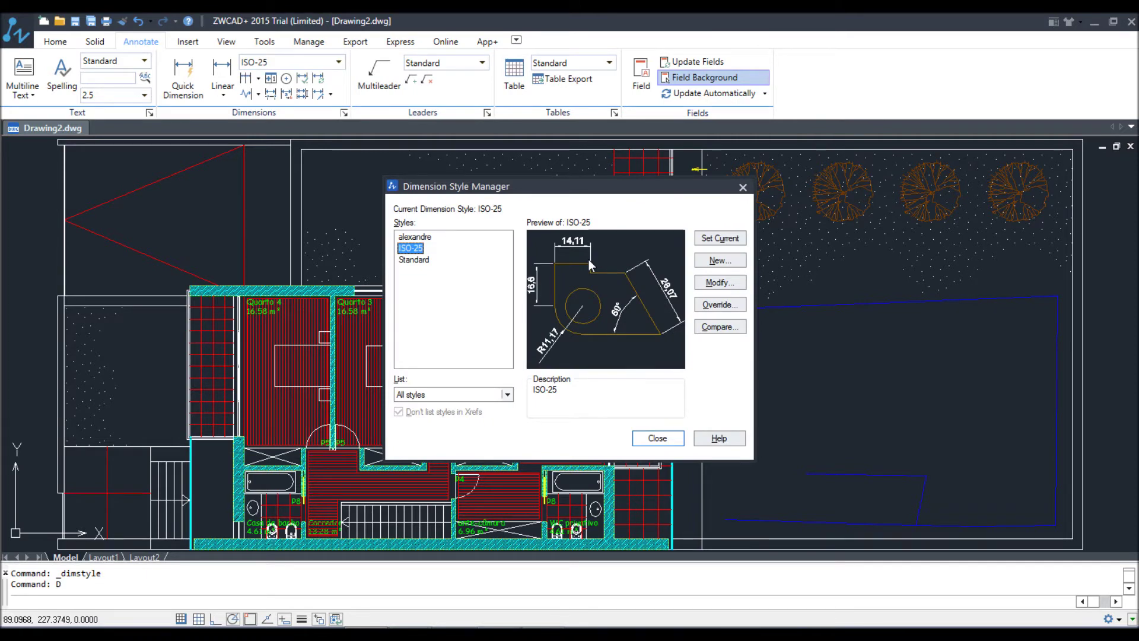
{"action": "left_click", "coordinate": [415, 237]}
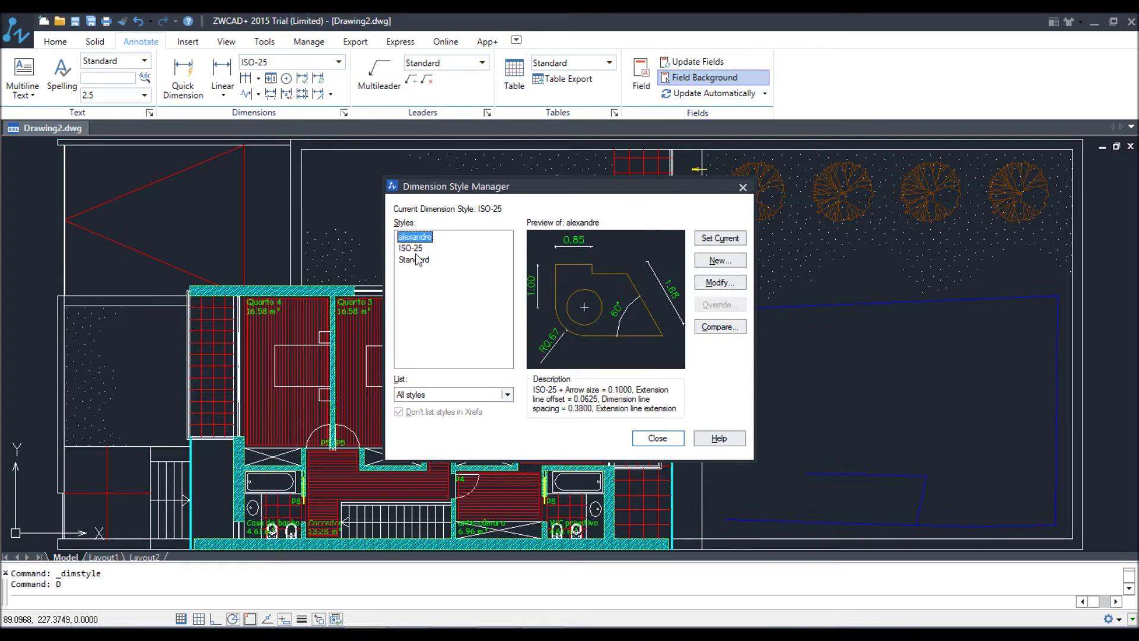
{"action": "left_click", "coordinate": [419, 247]}
{"action": "left_click", "coordinate": [416, 260]}
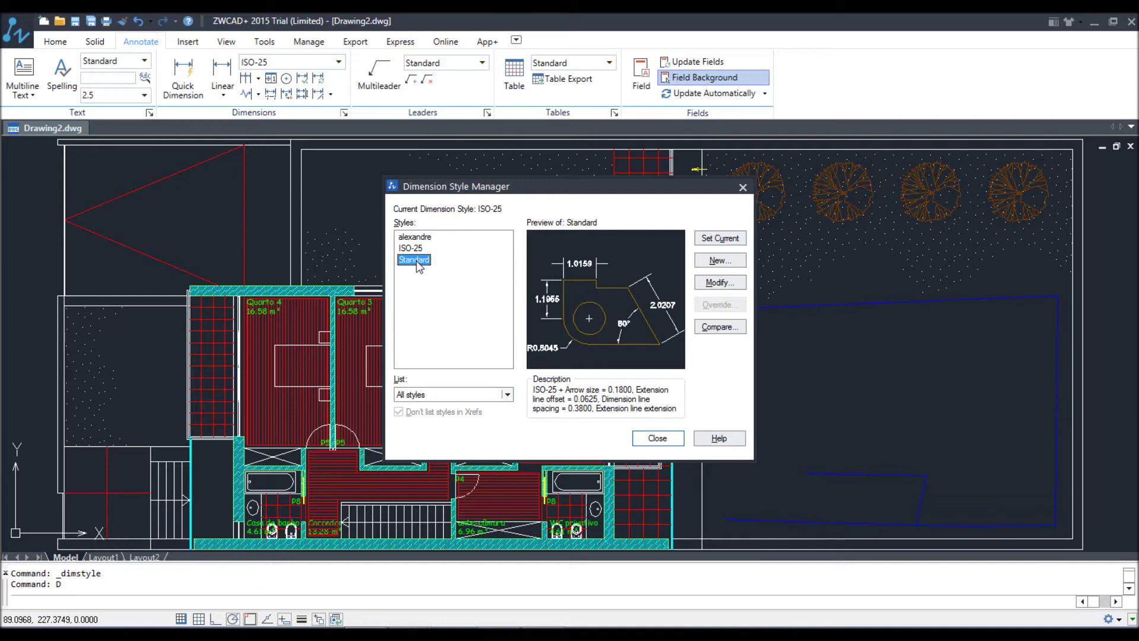
{"action": "left_click", "coordinate": [415, 248]}
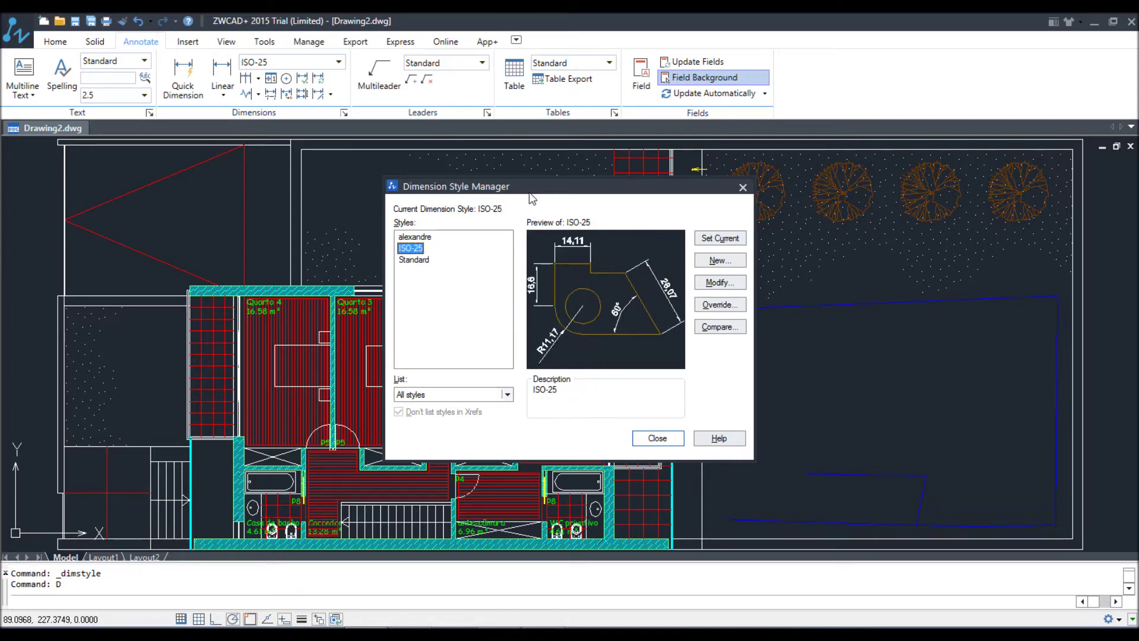
- Create a new dimension style named Ibercad, based on ISO-25 and used for all dimensions
{"action": "left_click", "coordinate": [731, 265]}
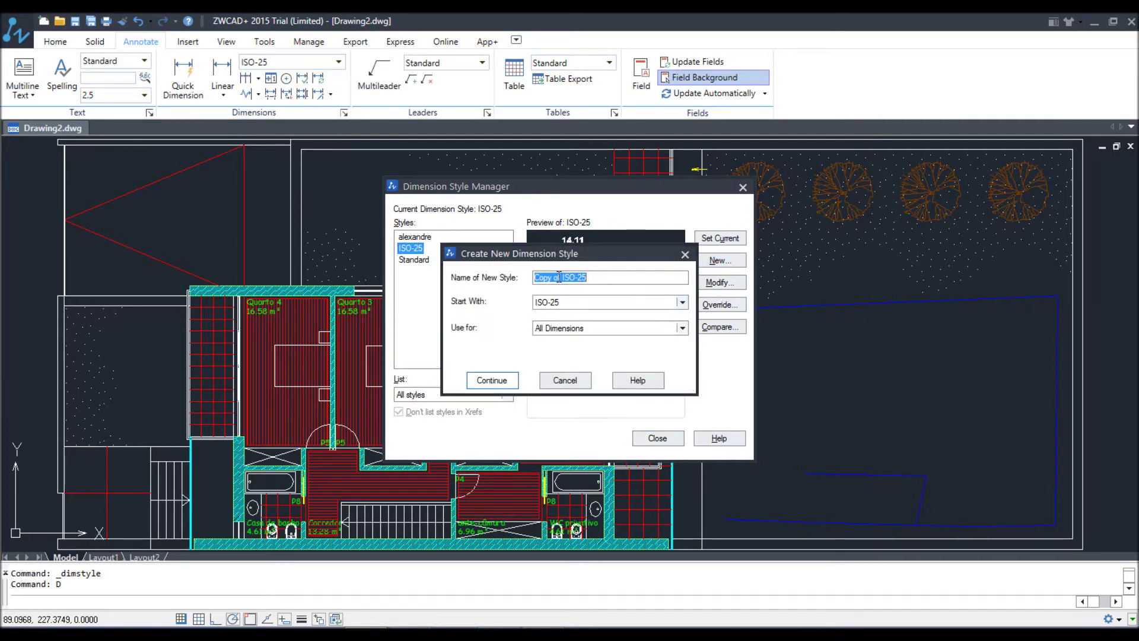
{"action": "type", "text": "Ibercad"}
{"action": "left_click_drag", "start_coordinate": [532, 255], "coordinate": [676, 204]}
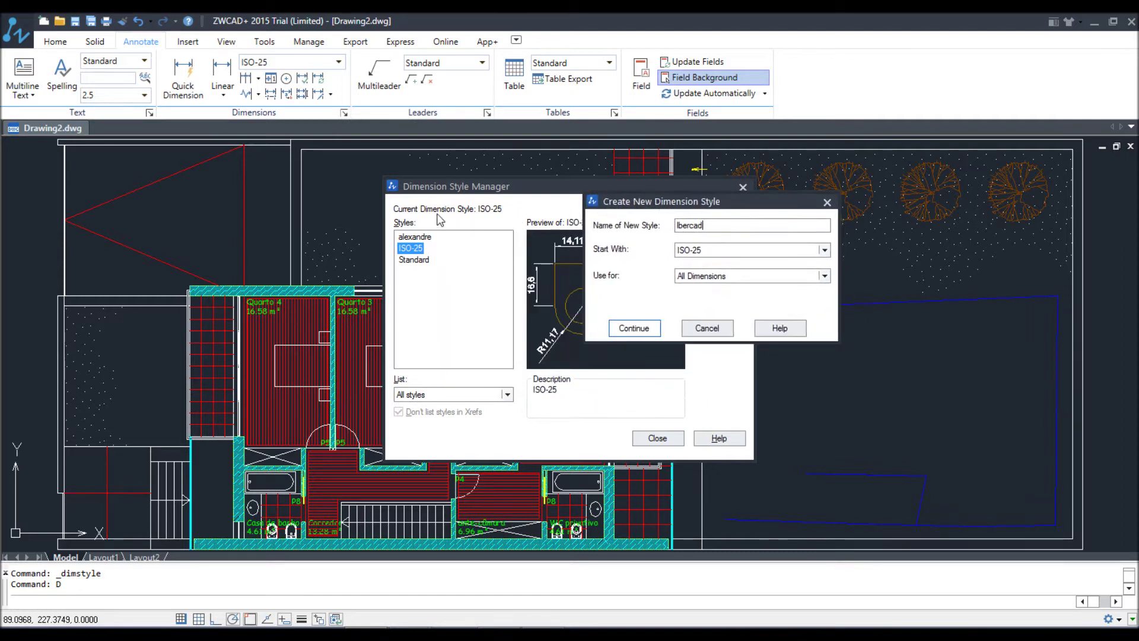
{"action": "left_click", "coordinate": [782, 248]}
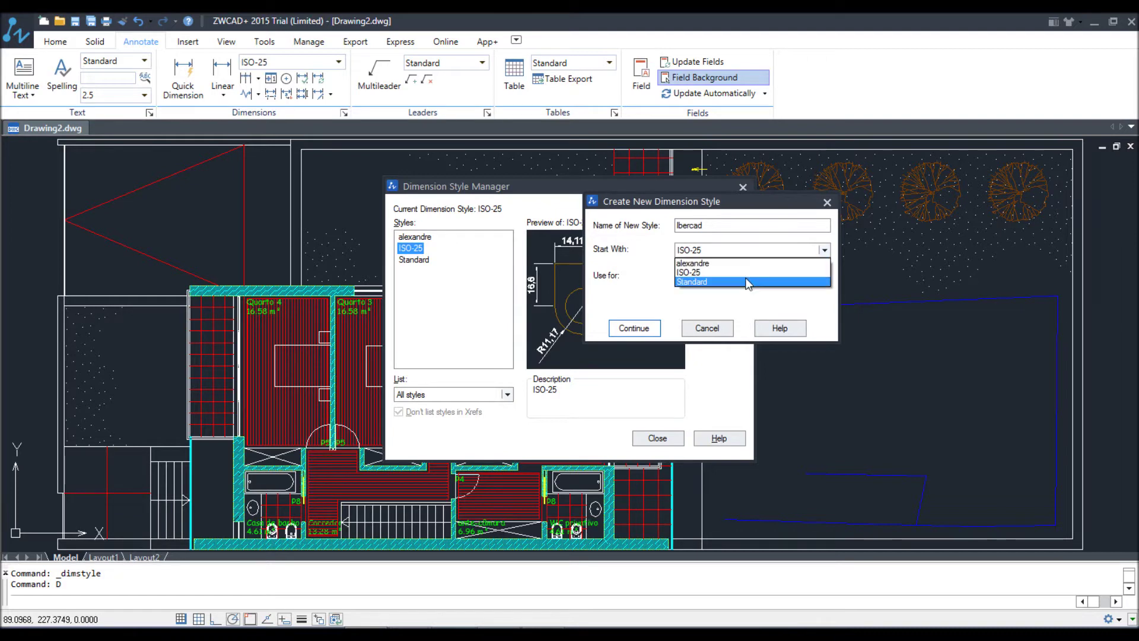
{"action": "left_click", "coordinate": [740, 274]}
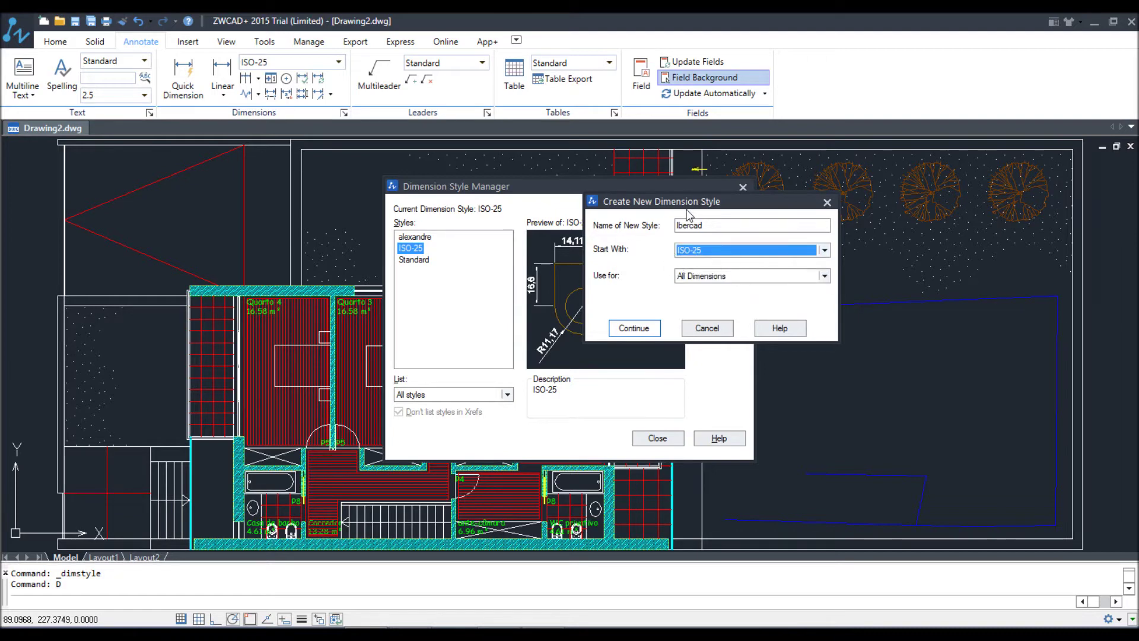
{"action": "left_click_drag", "start_coordinate": [685, 197], "coordinate": [621, 212]}
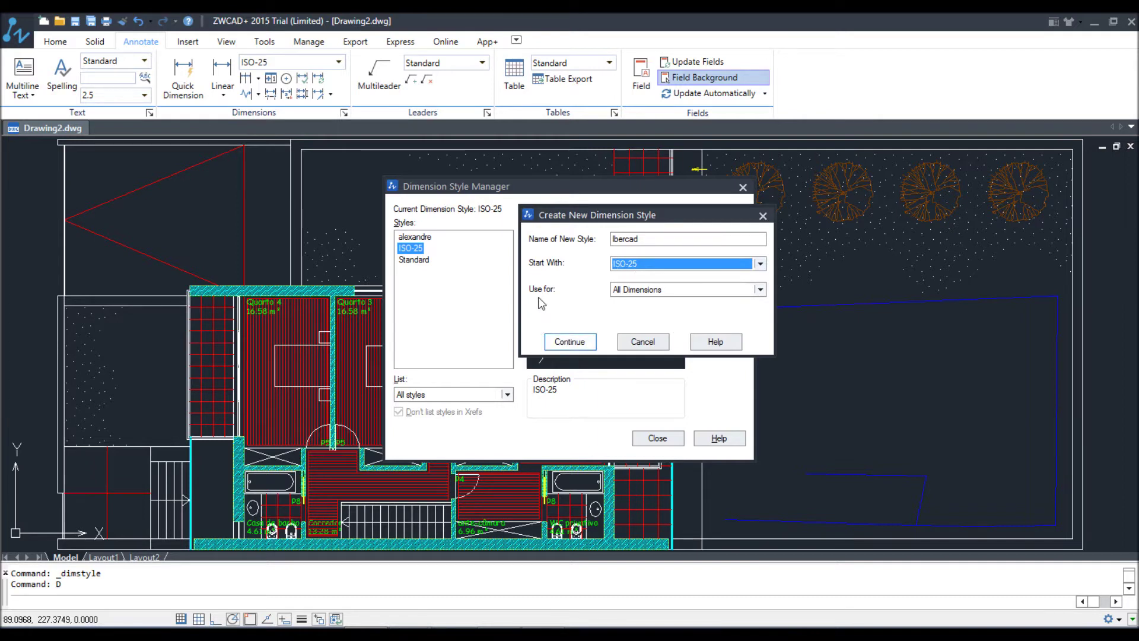
{"action": "left_click", "coordinate": [630, 291]}
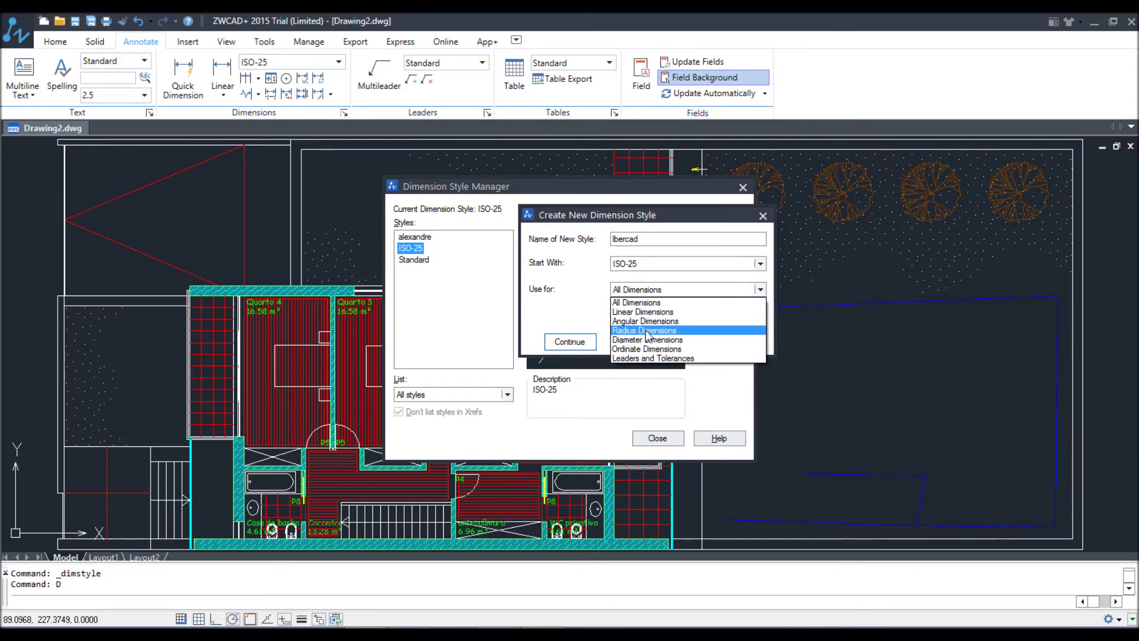
{"action": "left_click", "coordinate": [617, 303]}
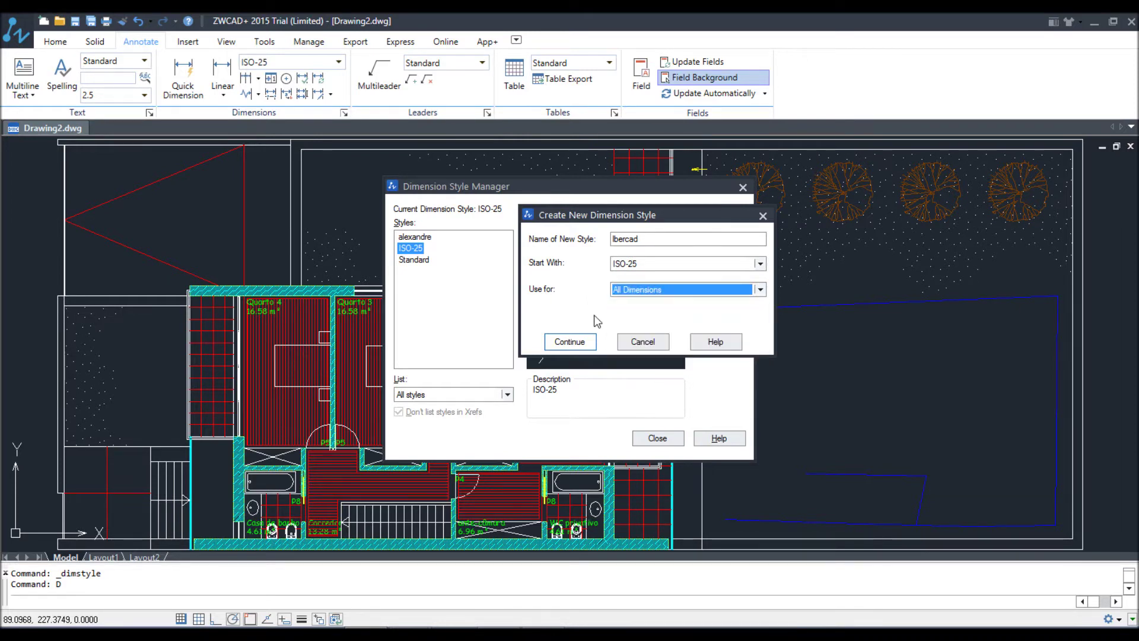
{"action": "left_click", "coordinate": [570, 342]}
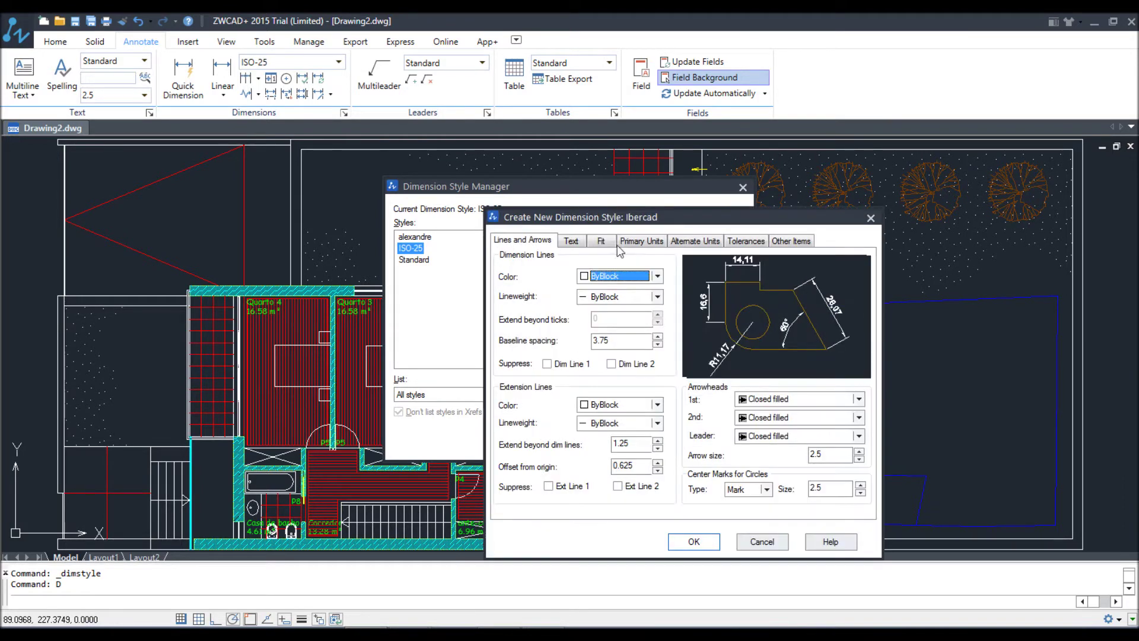
{"action": "left_click_drag", "start_coordinate": [627, 225], "coordinate": [506, 158]}
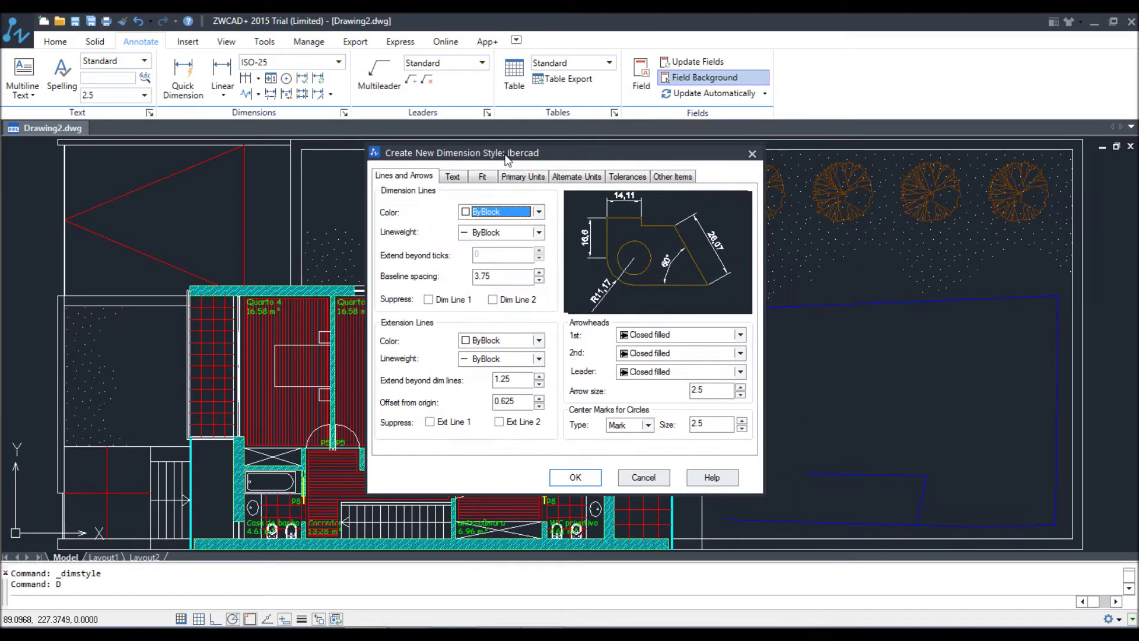
{"action": "left_click", "coordinate": [577, 484]}
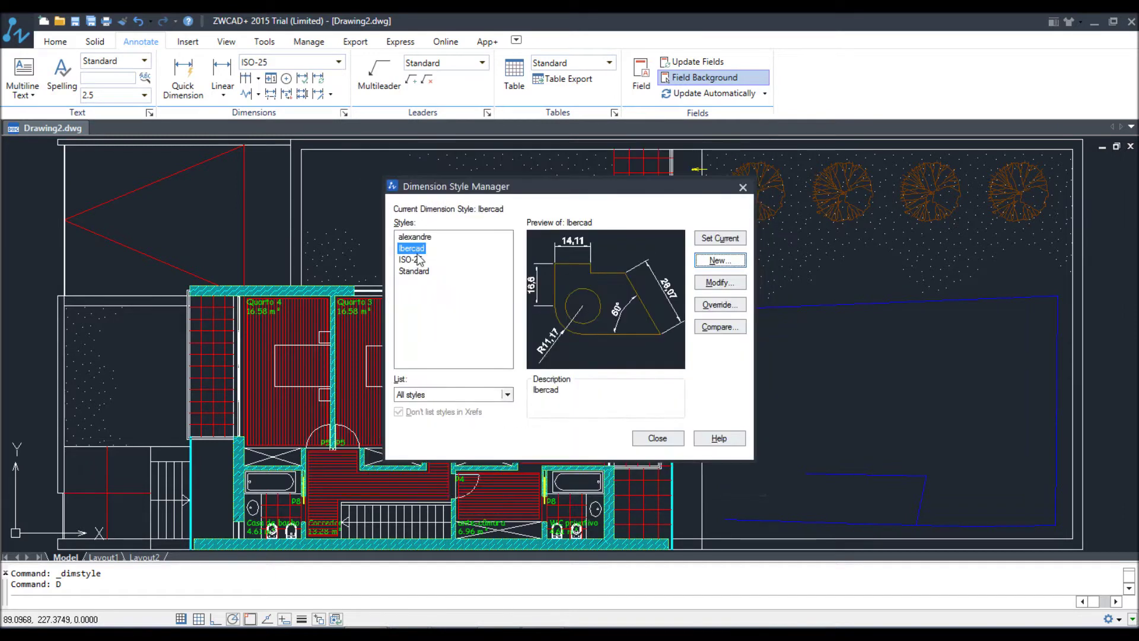
- Open the Ibercad style for modification and review its line, text, fit, unit, tolerance and other settings
{"action": "left_click", "coordinate": [718, 286]}
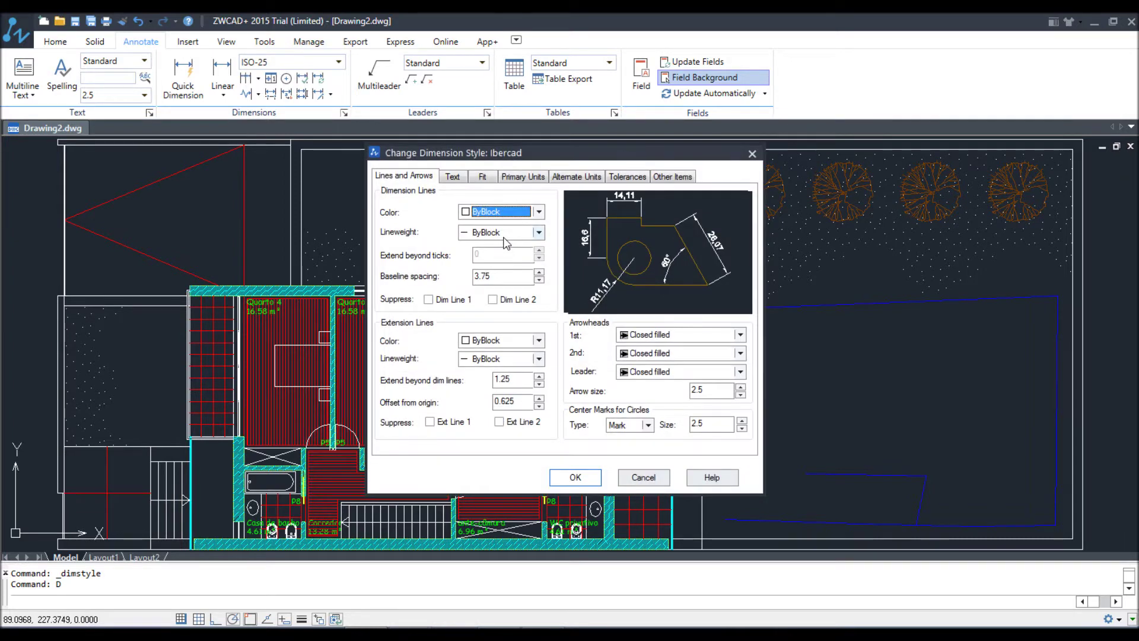
{"action": "left_click", "coordinate": [452, 177]}
{"action": "left_click", "coordinate": [510, 177]}
{"action": "left_click", "coordinate": [579, 178]}
{"action": "left_click", "coordinate": [632, 175]}
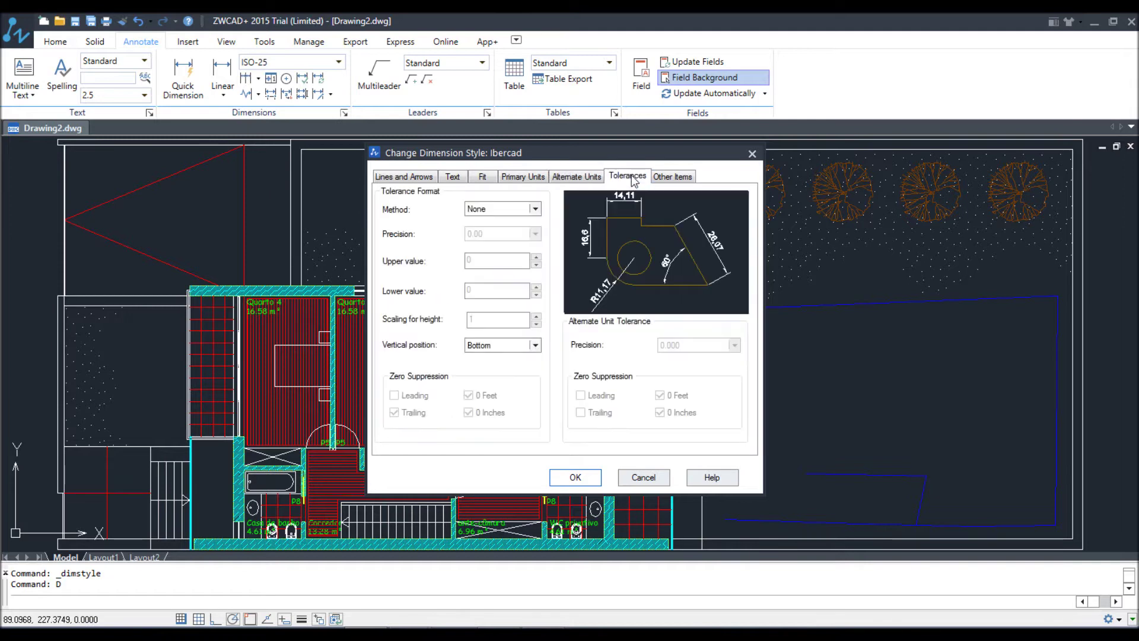
{"action": "left_click", "coordinate": [670, 177]}
{"action": "left_click", "coordinate": [393, 176]}
{"action": "left_click", "coordinate": [463, 178]}
{"action": "left_click", "coordinate": [482, 176]}
{"action": "left_click", "coordinate": [522, 177]}
{"action": "left_click", "coordinate": [576, 177]}
{"action": "left_click", "coordinate": [627, 177]}
{"action": "left_click", "coordinate": [398, 176]}
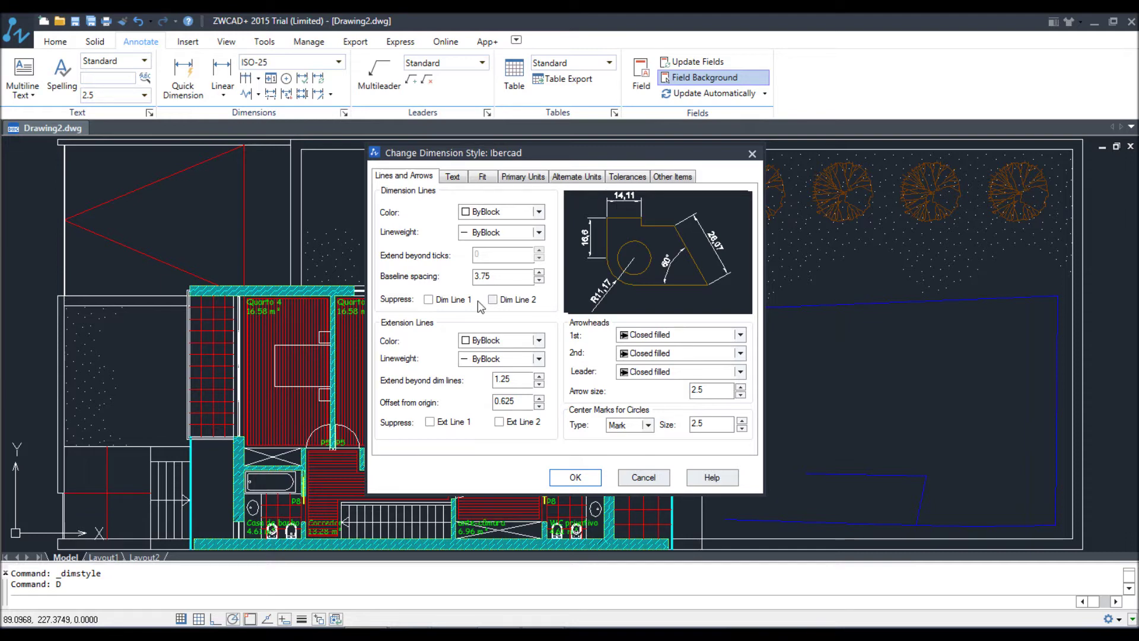
- Try suppressing both dimension lines in the Ibercad style and restore them
{"action": "left_click", "coordinate": [440, 301]}
{"action": "left_click", "coordinate": [506, 301]}
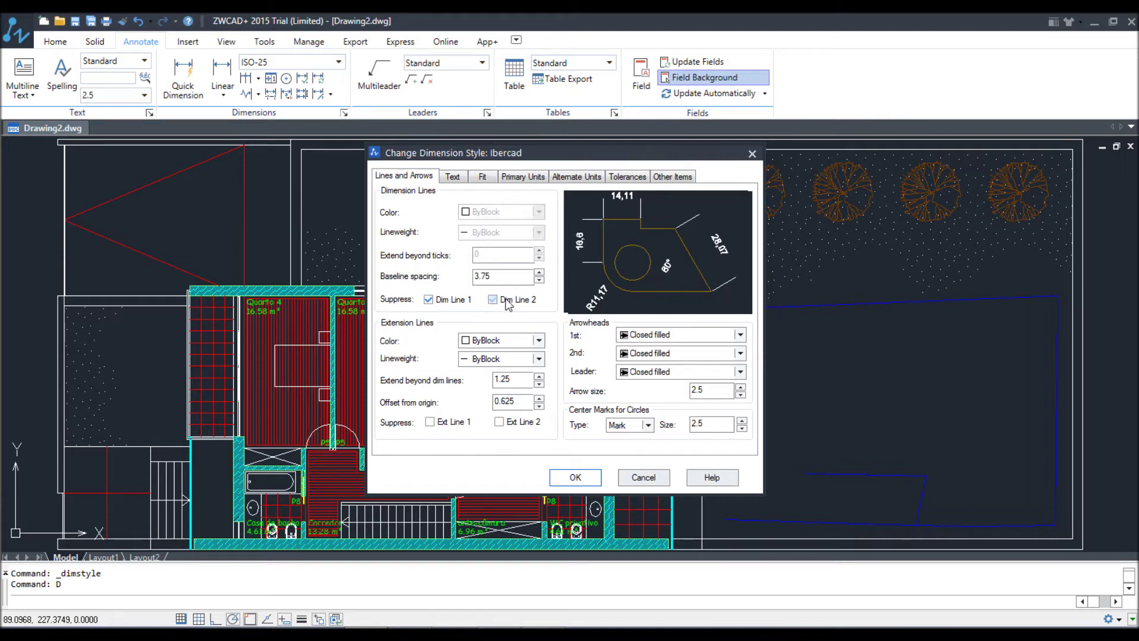
{"action": "left_click", "coordinate": [446, 301]}
{"action": "left_click", "coordinate": [510, 301]}
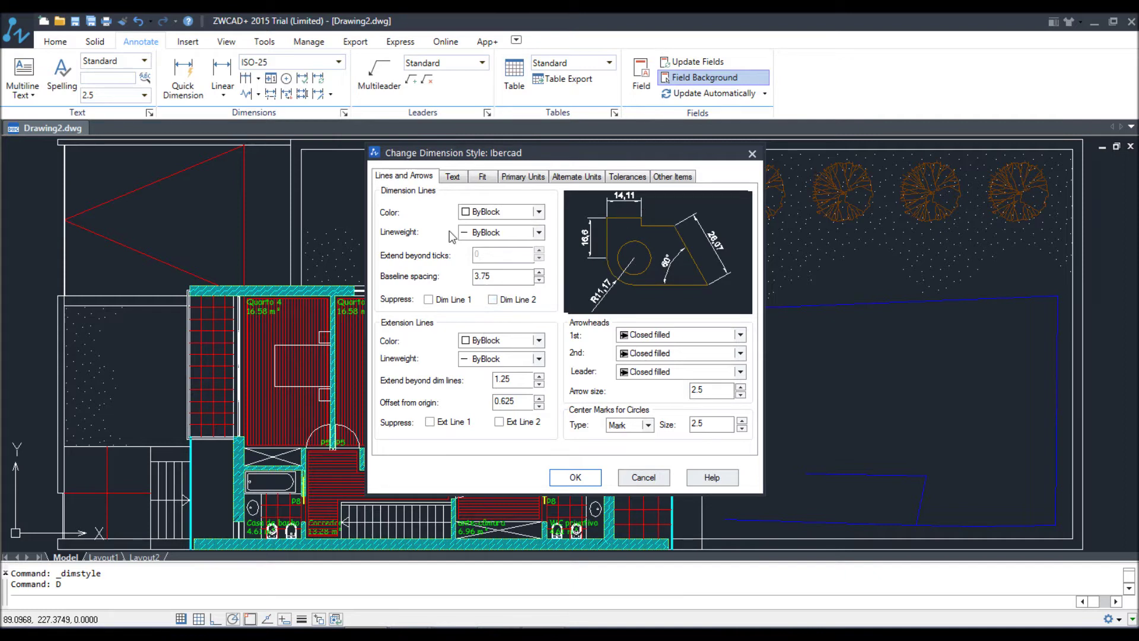
- Set the dimension lines of the Ibercad style to the color Cyan with lineweight ByBlock
{"action": "left_click", "coordinate": [490, 213]}
{"action": "left_click", "coordinate": [489, 291]}
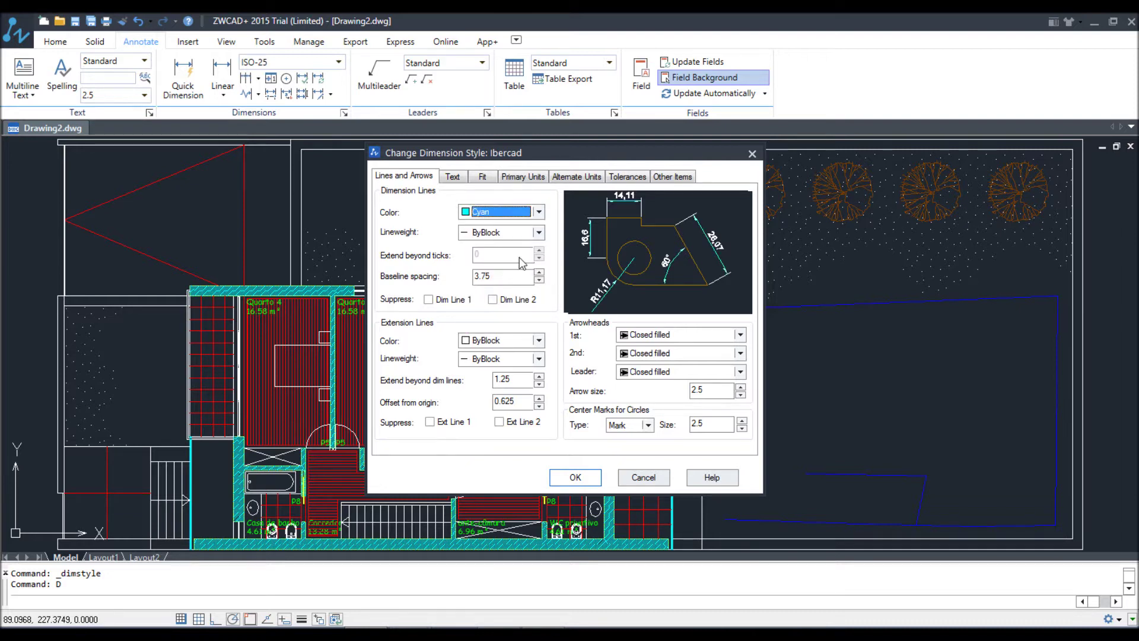
{"action": "left_click", "coordinate": [497, 233]}
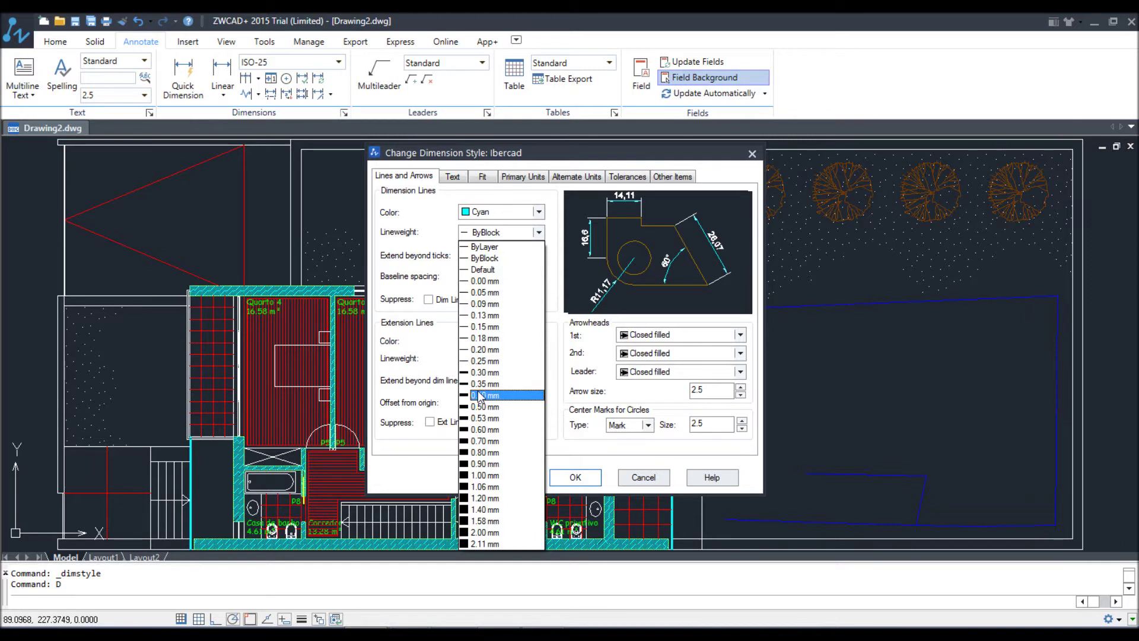
{"action": "left_click", "coordinate": [479, 395]}
{"action": "left_click", "coordinate": [498, 232]}
{"action": "left_click", "coordinate": [498, 246]}
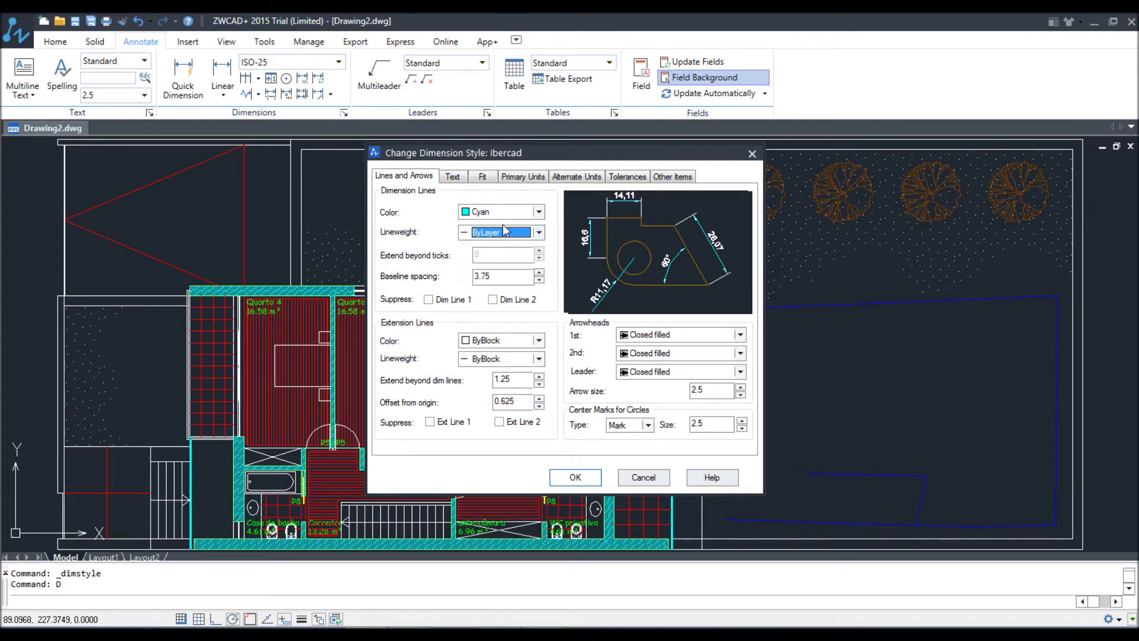
{"action": "left_click", "coordinate": [500, 232]}
{"action": "left_click", "coordinate": [498, 257]}
- Set the style's first and second arrowheads to Architectural tick
{"action": "left_click", "coordinate": [660, 336]}
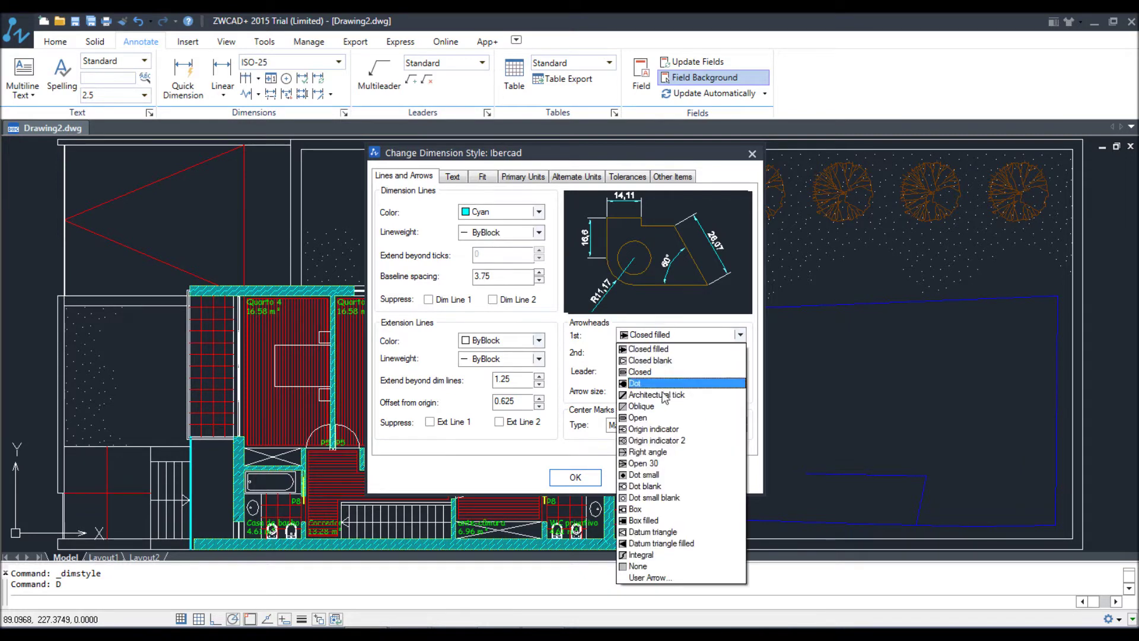
{"action": "left_click", "coordinate": [660, 391]}
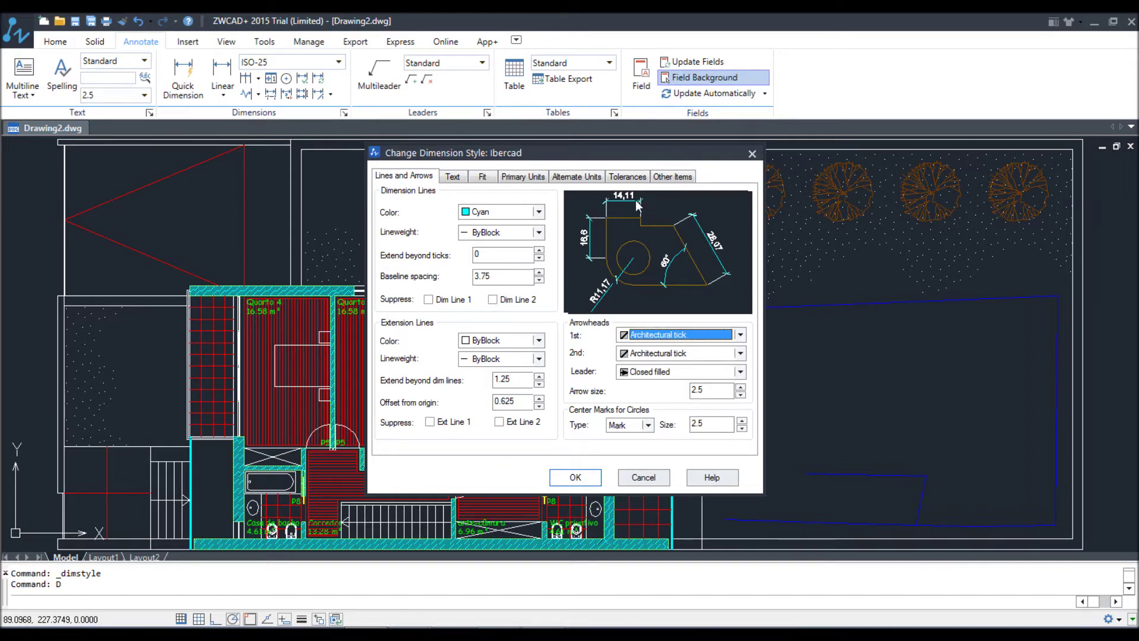
- Try extending the dimension lines beyond the ticks by 1 and by 5
{"action": "left_click_drag", "start_coordinate": [502, 255], "coordinate": [427, 246]}
{"action": "type", "text": "1"}
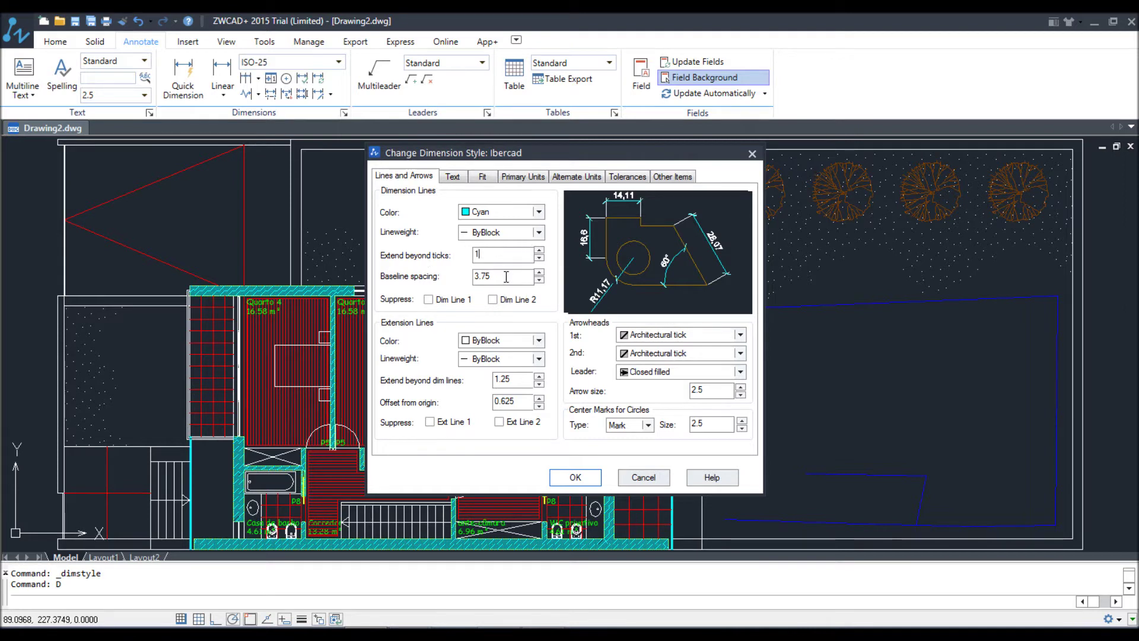
{"action": "left_click_drag", "start_coordinate": [499, 255], "coordinate": [376, 243]}
{"action": "type", "text": "5"}
{"action": "left_click", "coordinate": [509, 277]}
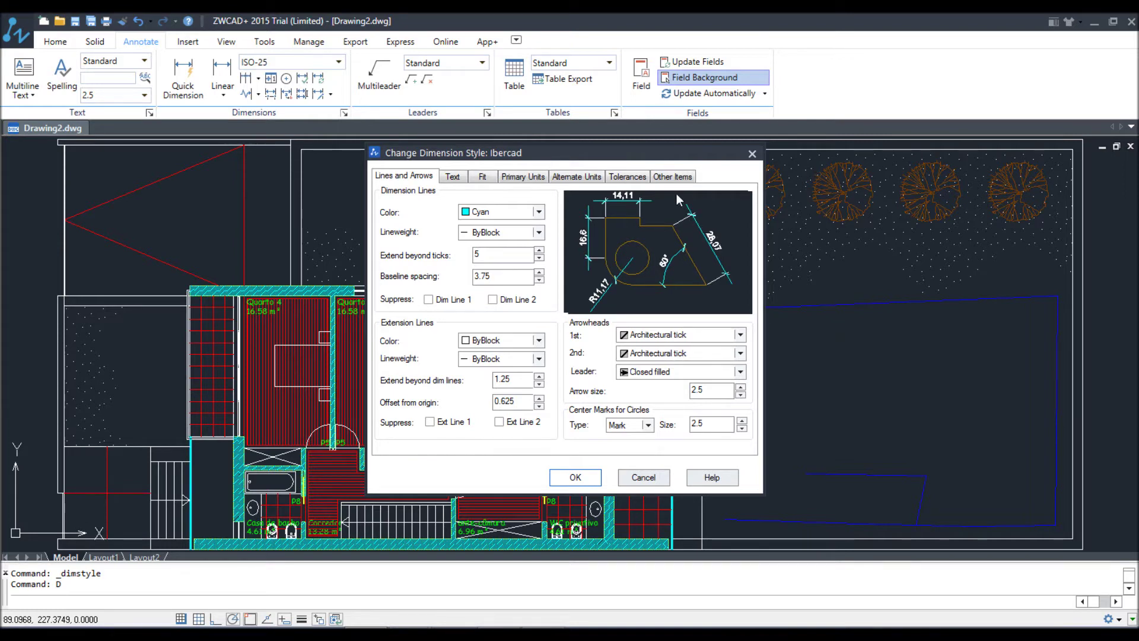
- Set the dimension lines' extension beyond ticks to 0.1 and the baseline spacing to 0.5
{"action": "double_click", "coordinate": [502, 254]}
{"action": "type", "text": "1"}
{"action": "left_click_drag", "start_coordinate": [492, 255], "coordinate": [423, 256]}
{"action": "type", "text": "0.2"}
{"action": "key", "text": "BackSpace"}
{"action": "type", "text": "1"}
{"action": "double_click", "coordinate": [475, 277]}
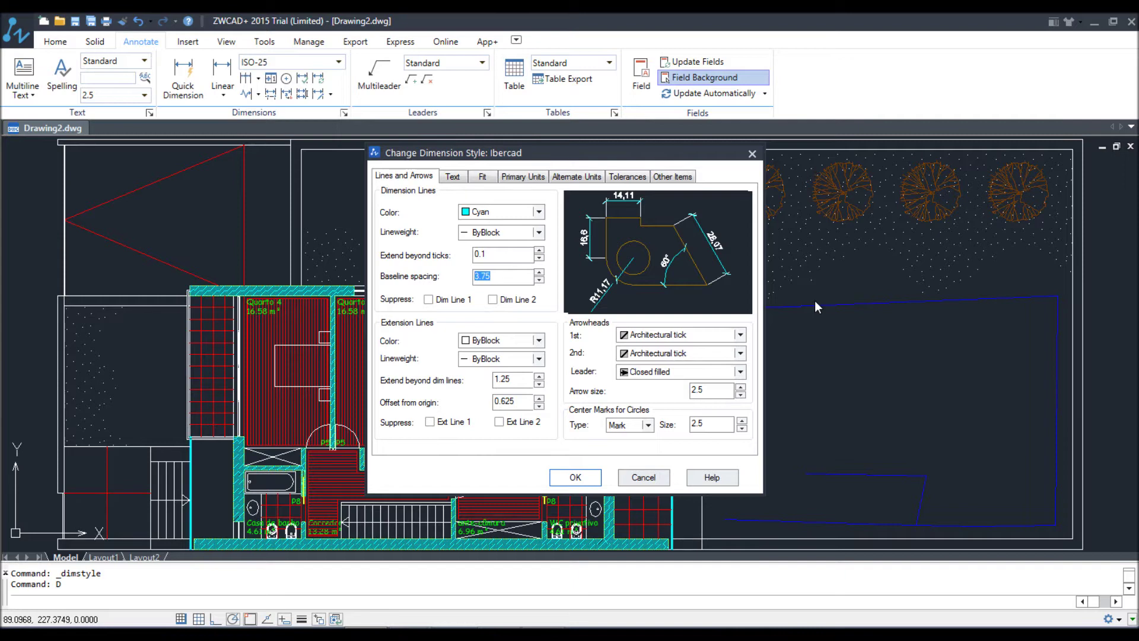
{"action": "type", "text": "0.5"}
{"action": "left_click", "coordinate": [505, 254]}
- Try suppressing both extension lines in the Ibercad style and restore them
{"action": "left_click", "coordinate": [430, 422]}
{"action": "left_click", "coordinate": [510, 424]}
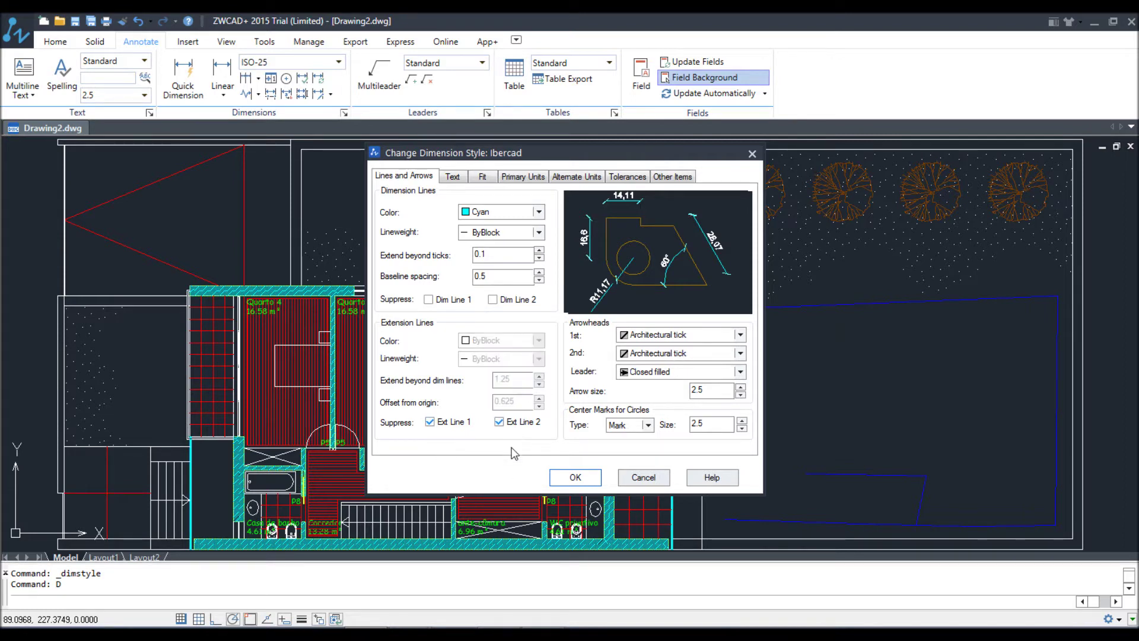
{"action": "left_click", "coordinate": [442, 422]}
{"action": "left_click", "coordinate": [499, 421]}
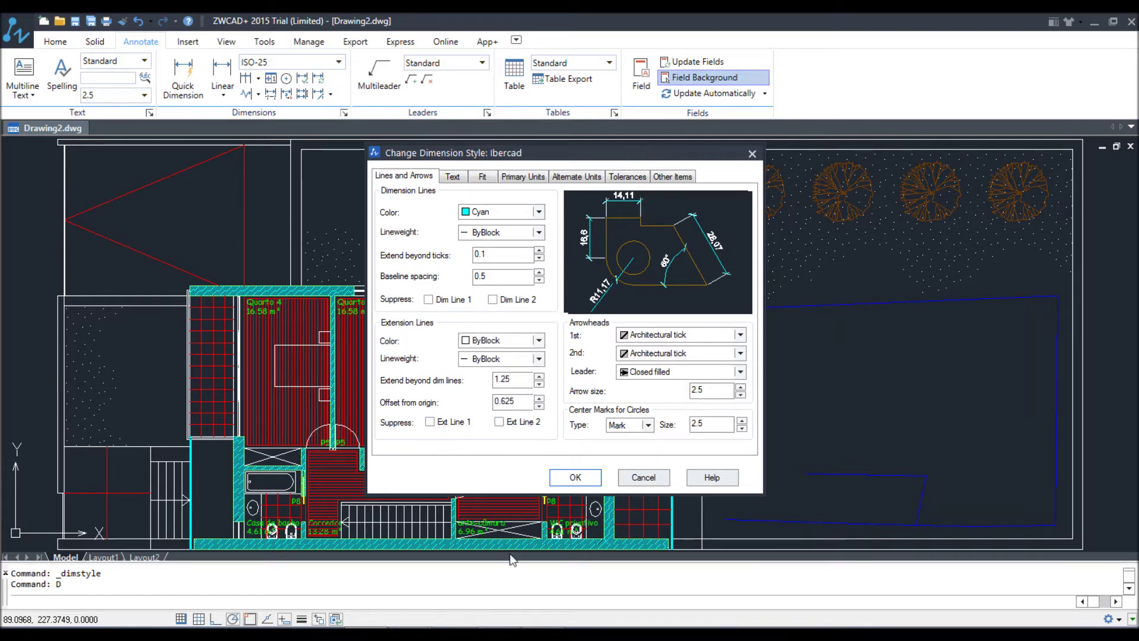
- Set the color of the extension lines to Red
{"action": "left_click", "coordinate": [503, 348]}
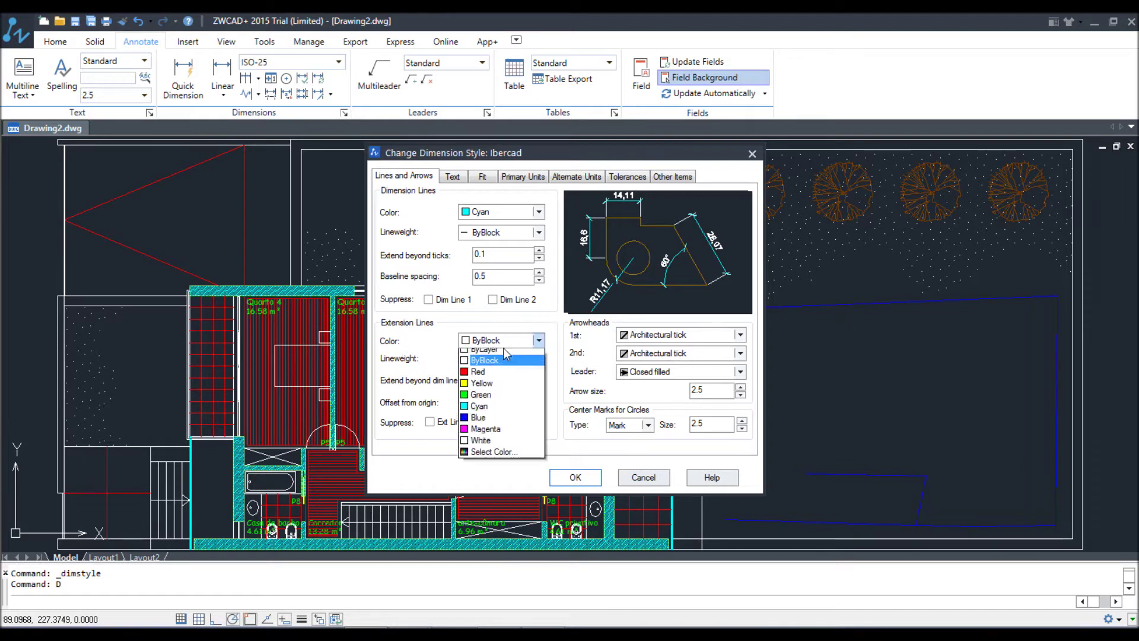
{"action": "left_click", "coordinate": [502, 378]}
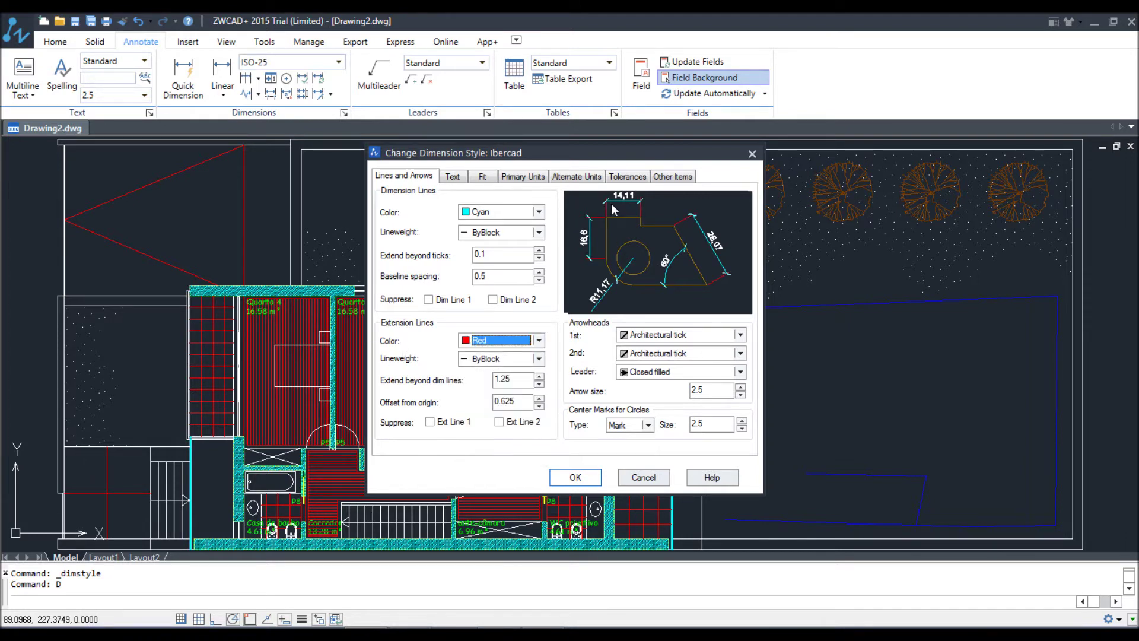
- Set the color of the extension lines to Cyan
{"action": "left_click", "coordinate": [511, 342]}
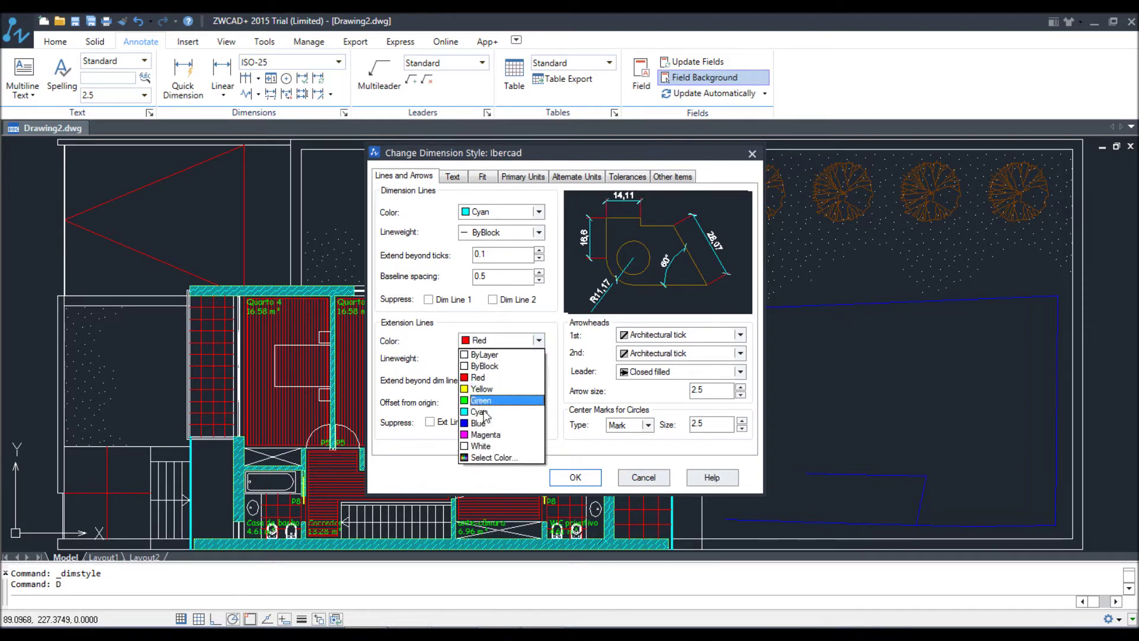
{"action": "left_click", "coordinate": [484, 411]}
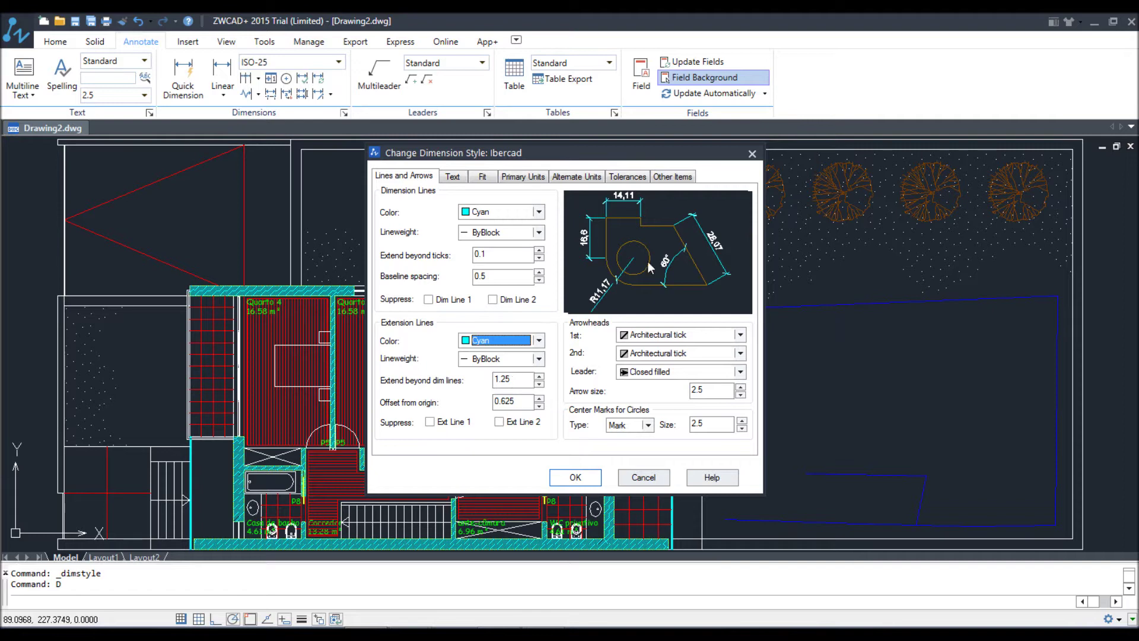
{"action": "double_click", "coordinate": [481, 254]}
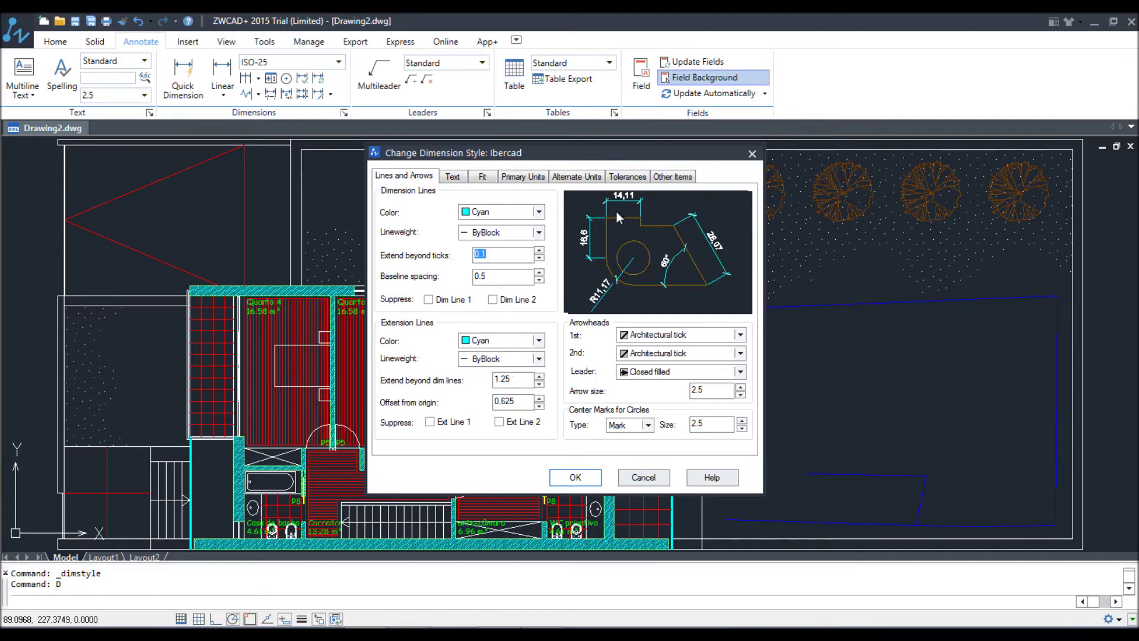
- Try extending the extension lines beyond the dimension lines by 5
{"action": "double_click", "coordinate": [502, 379]}
{"action": "type", "text": "5"}
{"action": "left_click", "coordinate": [510, 404]}
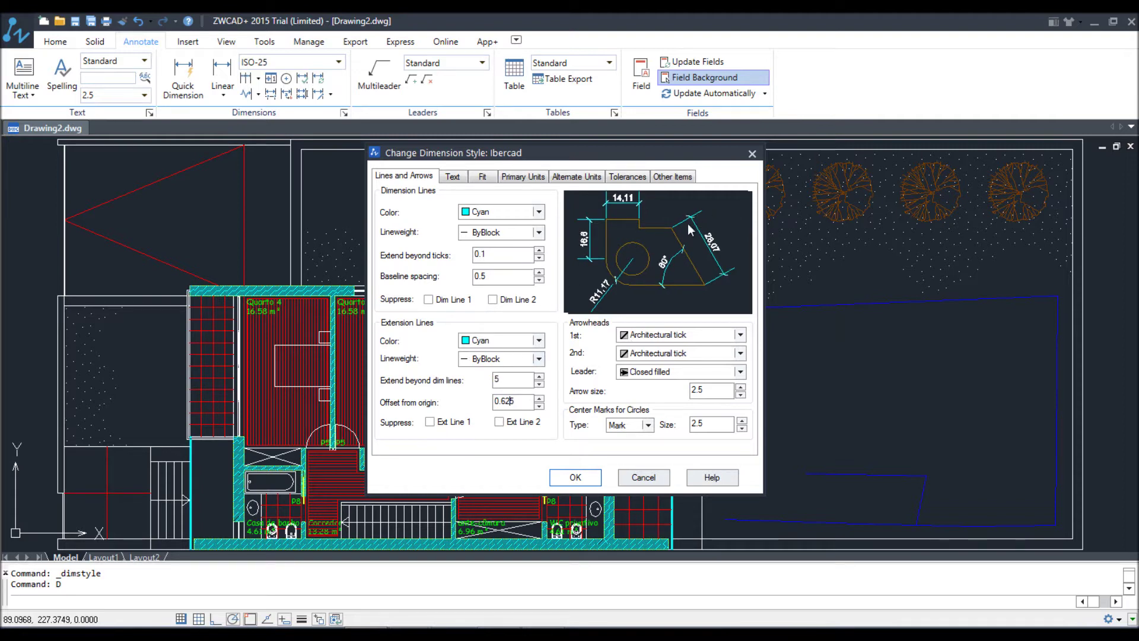
- Set the extension lines to extend 0.1 beyond the dimension lines, with an offset from origin of 1.5
{"action": "left_click_drag", "start_coordinate": [513, 379], "coordinate": [453, 377]}
{"action": "type", "text": "5"}
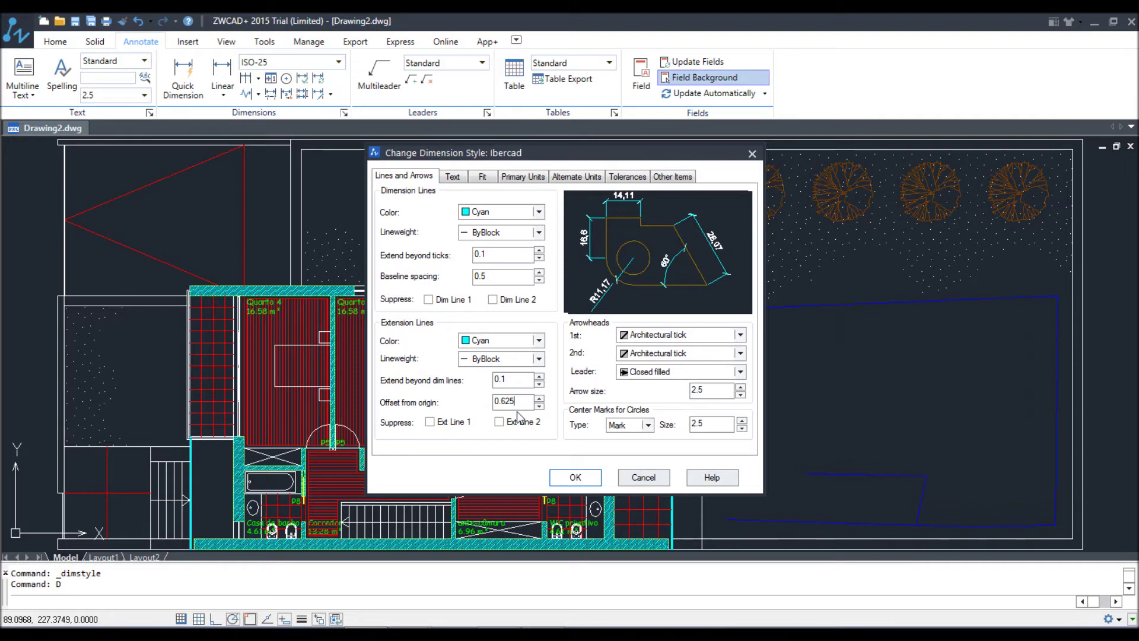
{"action": "left_click_drag", "start_coordinate": [515, 401], "coordinate": [467, 402]}
{"action": "type", "text": "1.5"}
{"action": "left_click", "coordinate": [522, 381]}
- Try Origin indicator and Dot for both dimension arrowheads and restore Architectural tick
{"action": "left_click", "coordinate": [656, 336]}
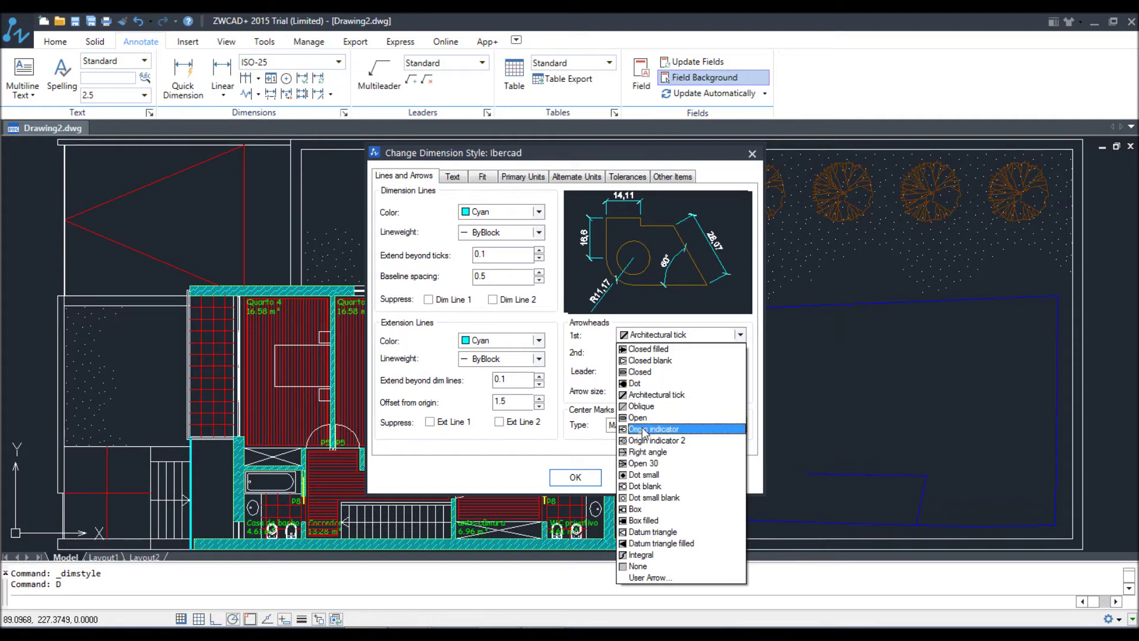
{"action": "left_click", "coordinate": [648, 429]}
{"action": "left_click", "coordinate": [638, 334]}
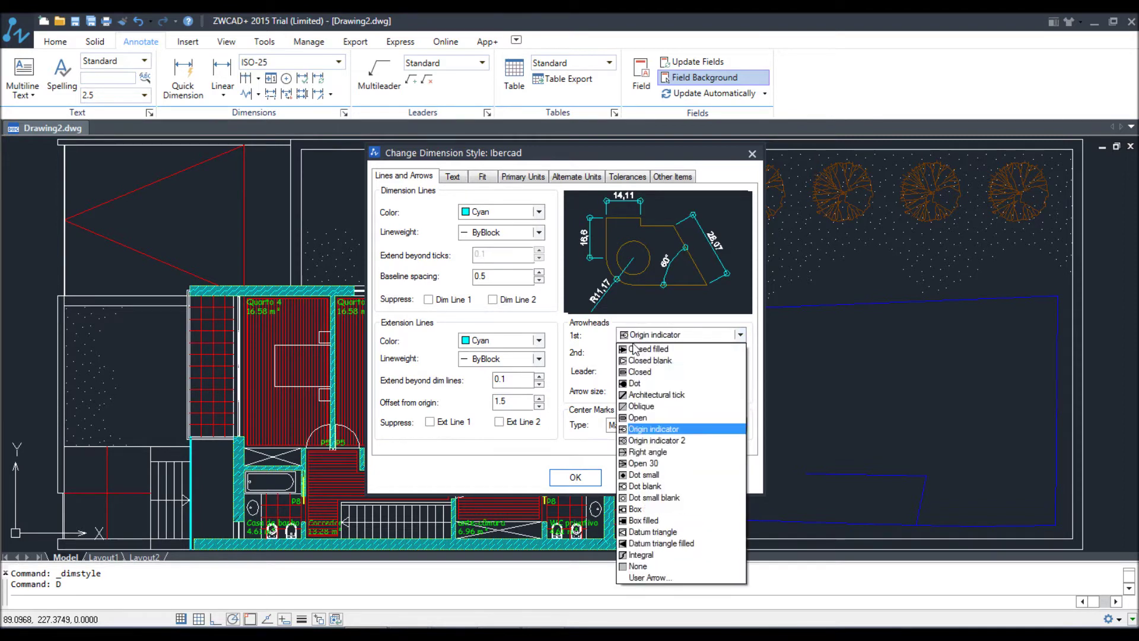
{"action": "left_click", "coordinate": [652, 381]}
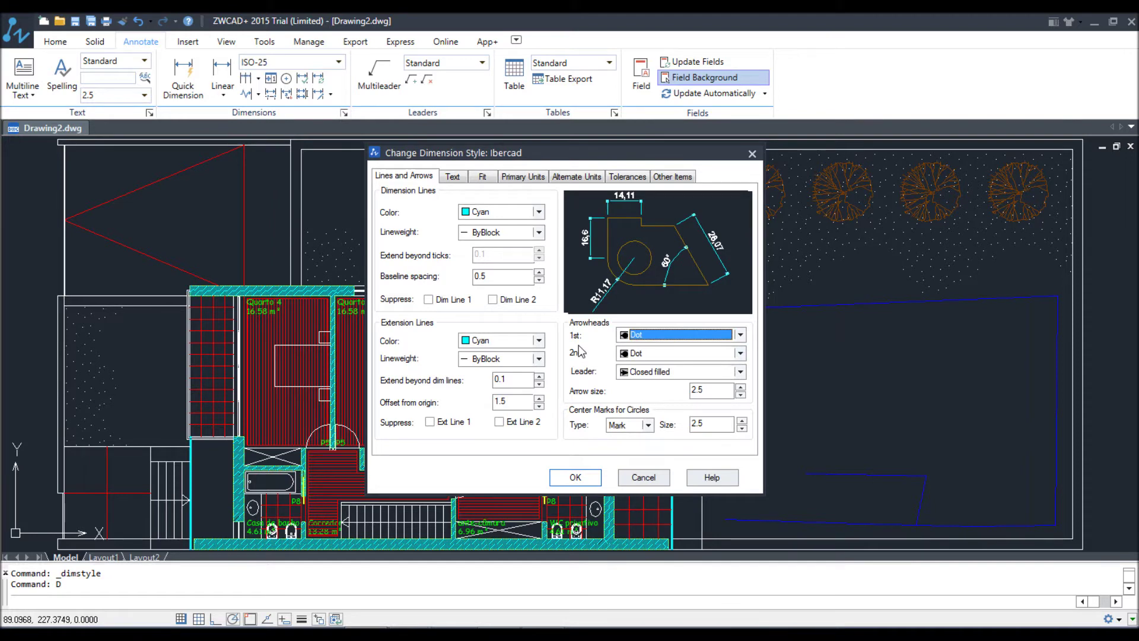
{"action": "left_click", "coordinate": [652, 335]}
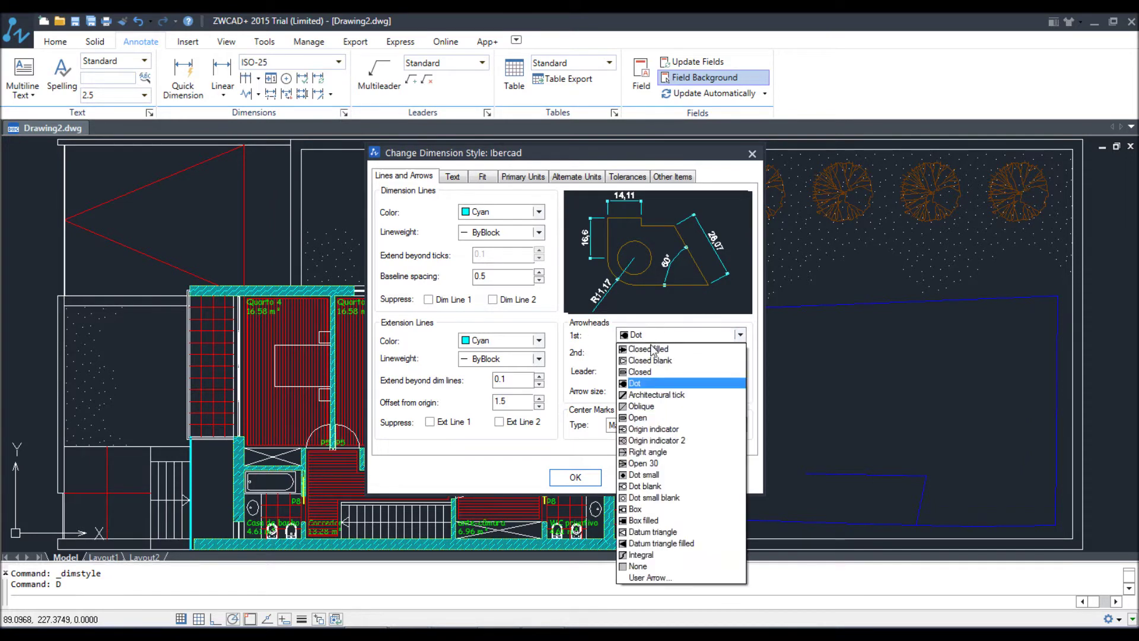
{"action": "left_click", "coordinate": [654, 402]}
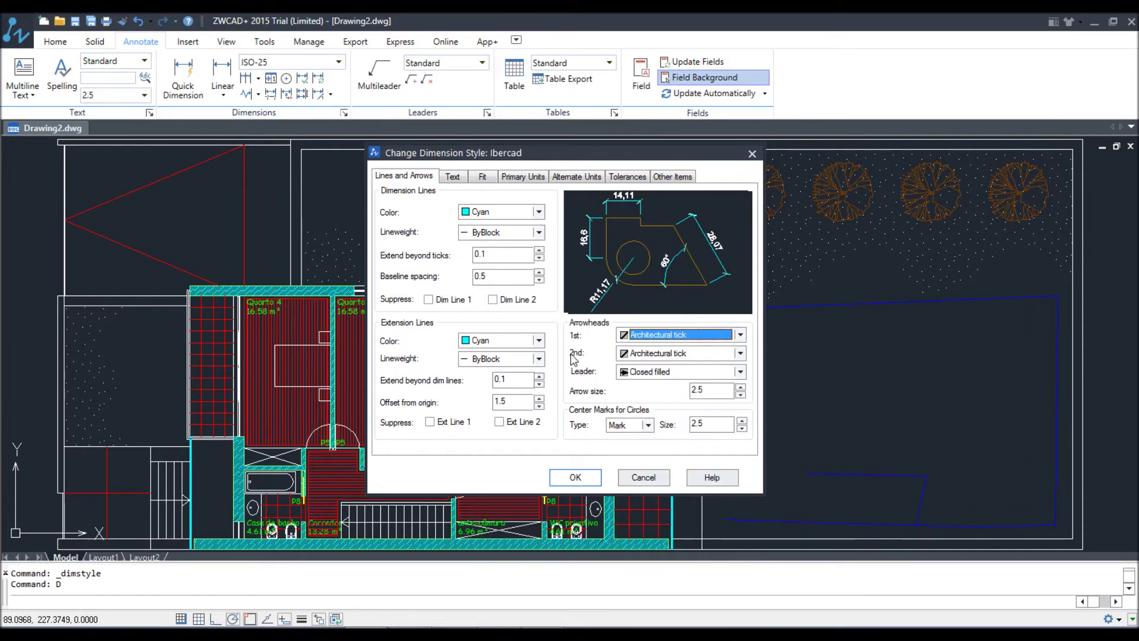
- Try Closed blank for the second arrowhead only and restore Architectural tick
{"action": "left_click", "coordinate": [639, 354]}
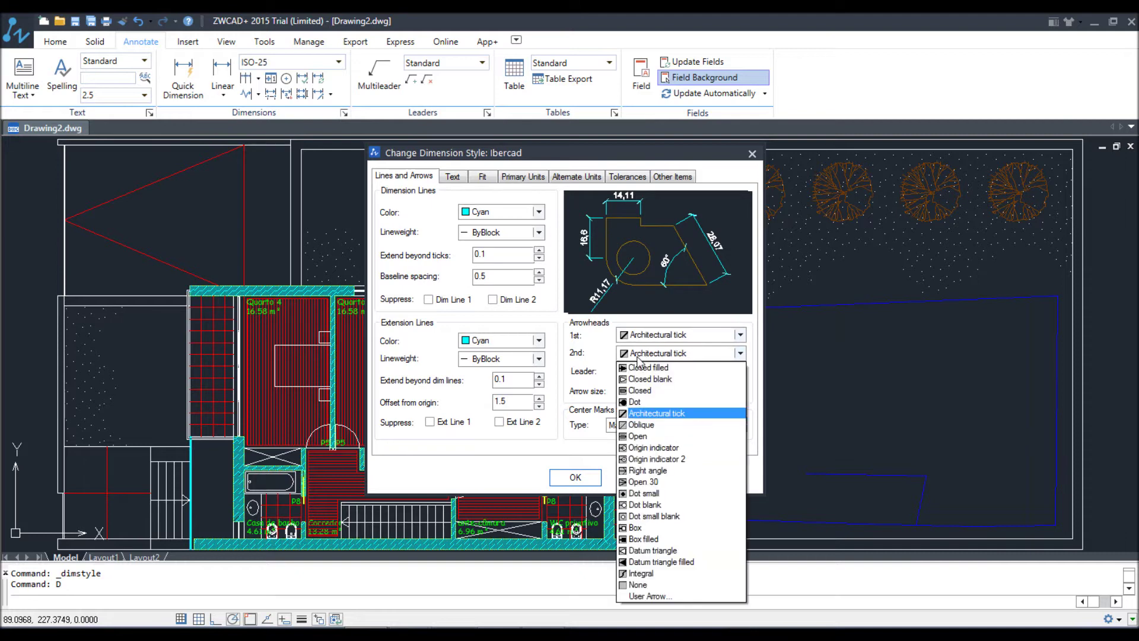
{"action": "left_click", "coordinate": [647, 379]}
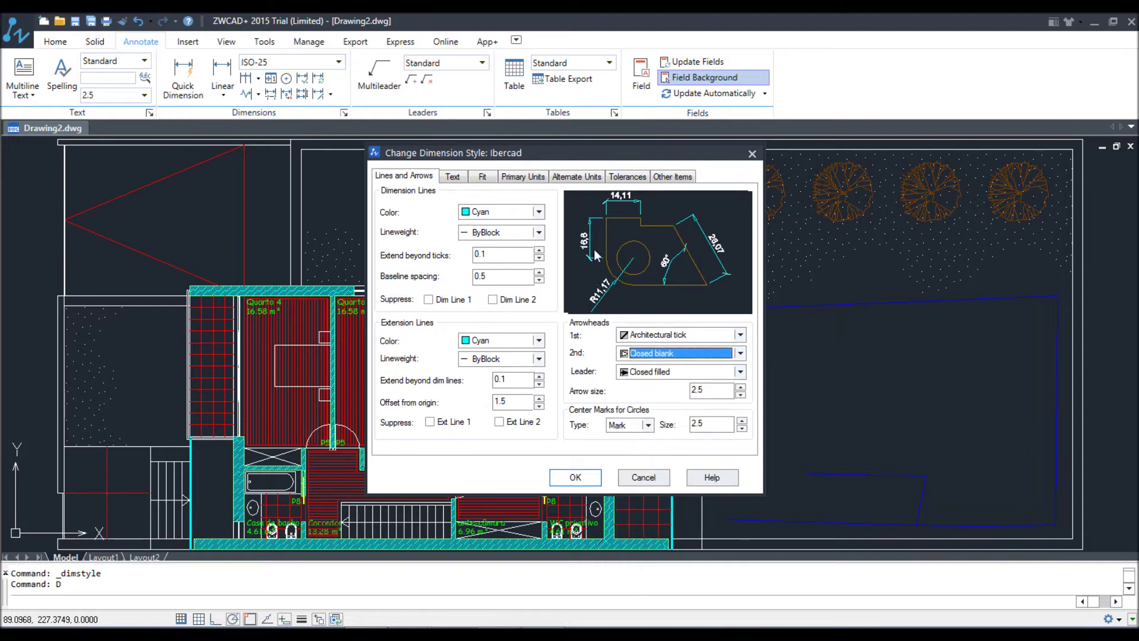
{"action": "left_click", "coordinate": [642, 352]}
{"action": "left_click", "coordinate": [647, 414]}
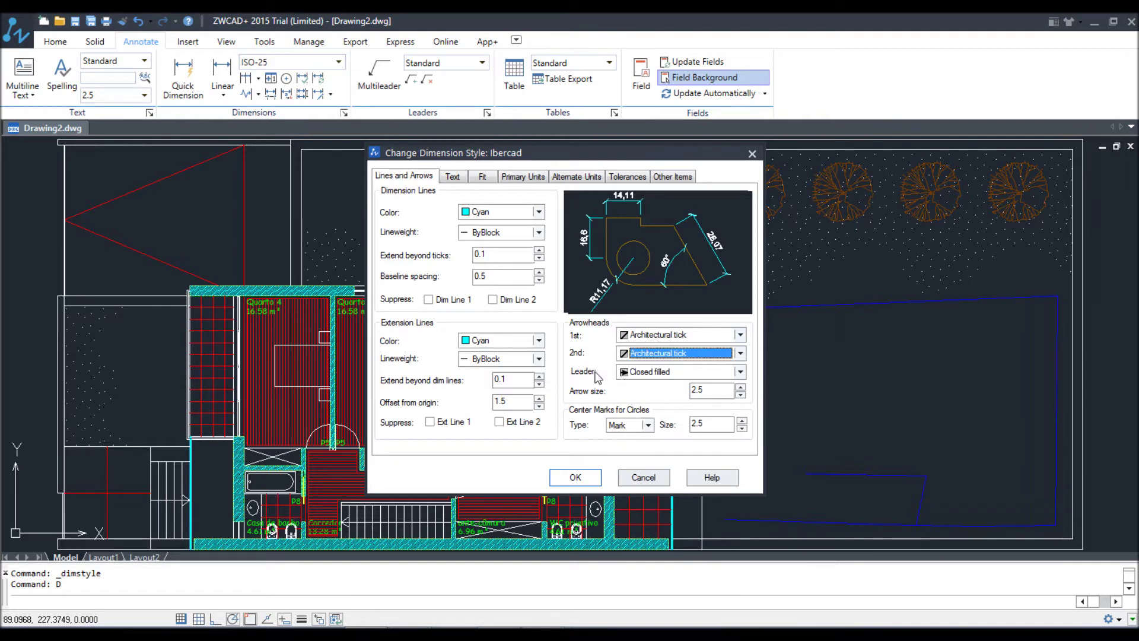
- Set the leader arrowhead to Dot and the arrow size to 0.2
{"action": "left_click", "coordinate": [656, 373]}
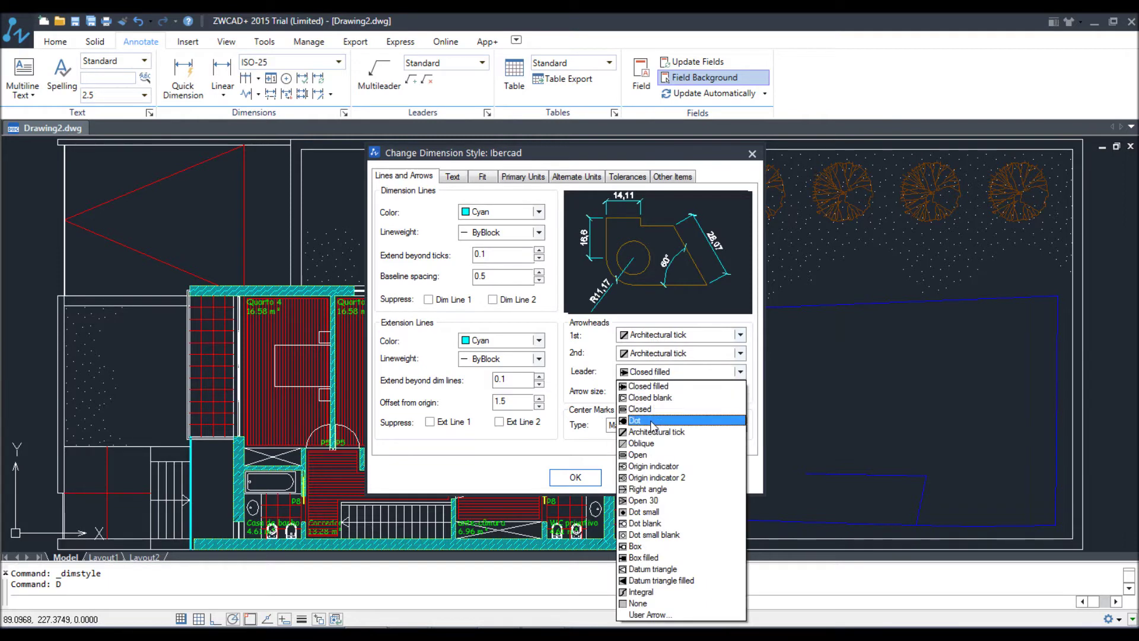
{"action": "left_click", "coordinate": [648, 419]}
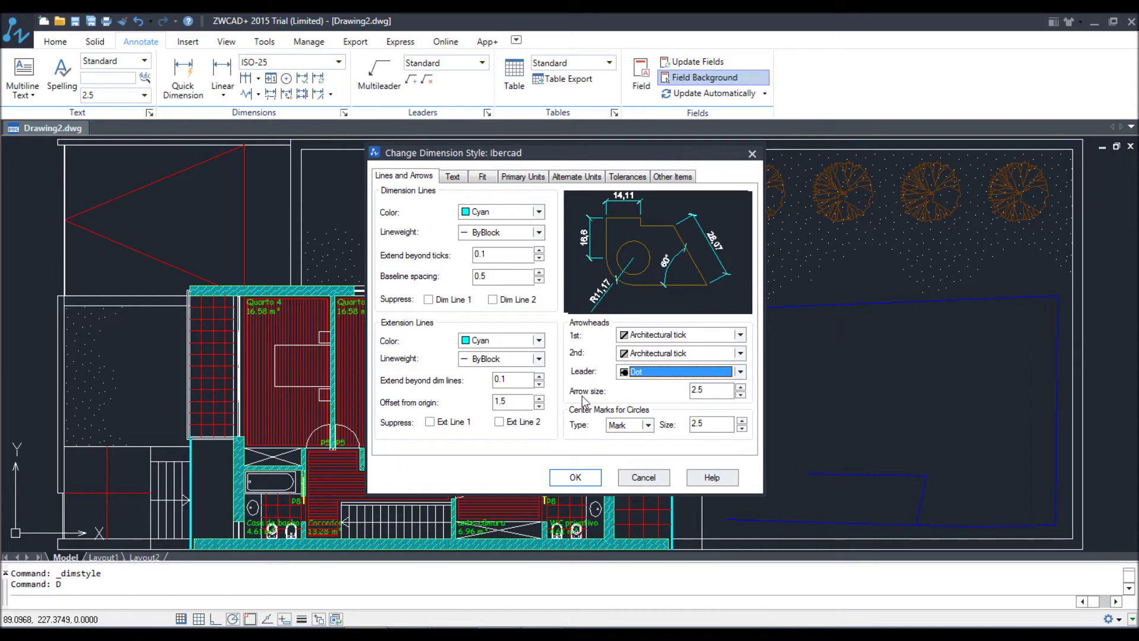
{"action": "key", "text": "Tab"}
{"action": "type", "text": "0.1"}
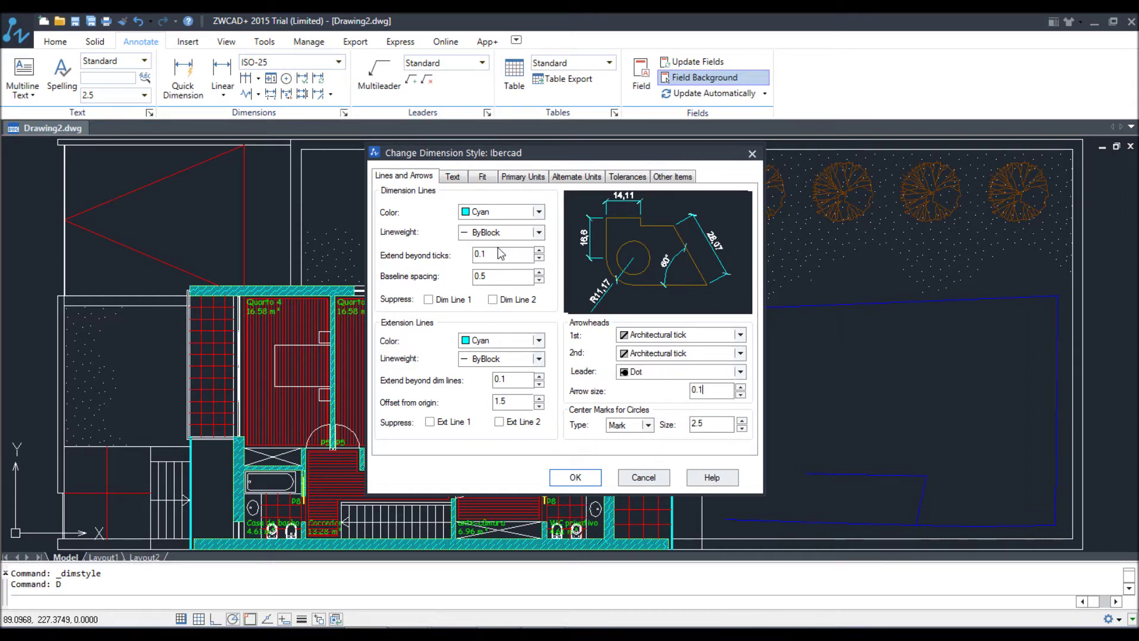
{"action": "left_click", "coordinate": [500, 254]}
{"action": "double_click", "coordinate": [698, 390]}
{"action": "type", "text": "0.2"}
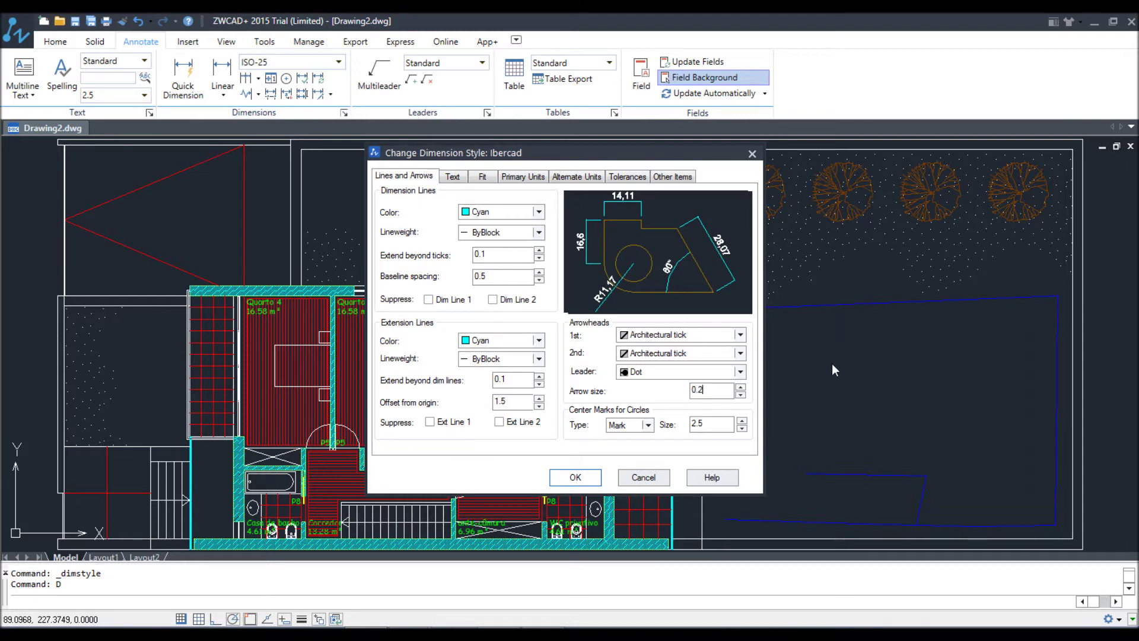
{"action": "left_click", "coordinate": [696, 423]}
{"action": "left_click", "coordinate": [711, 391]}
- Try None as the center mark type for circles and restore Mark
{"action": "left_click", "coordinate": [648, 426]}
{"action": "left_click", "coordinate": [631, 437]}
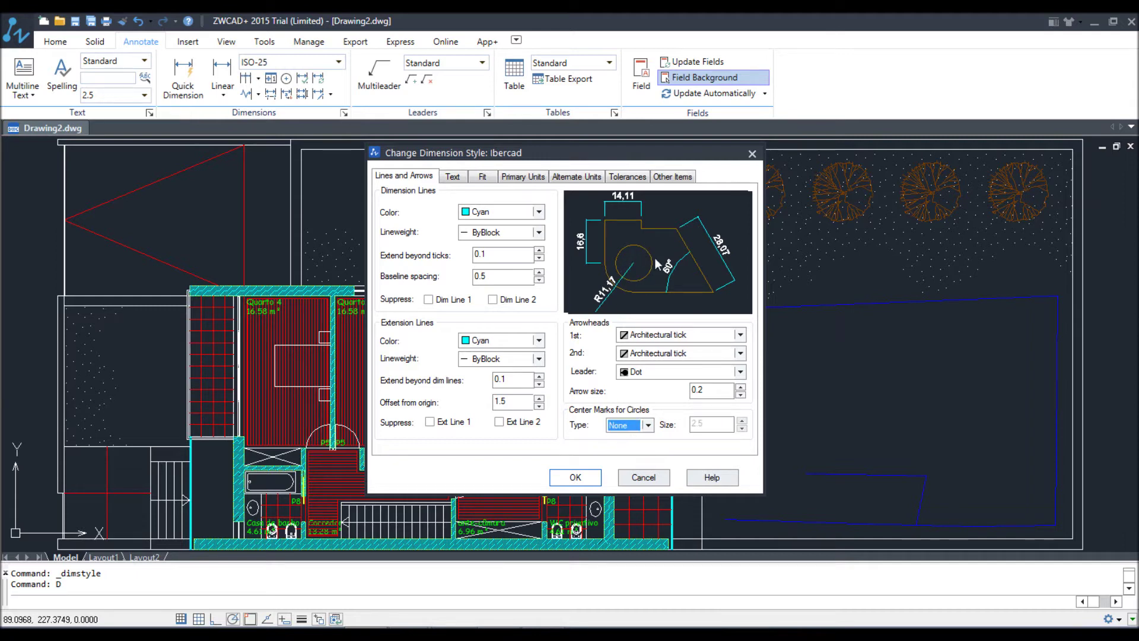
{"action": "left_click", "coordinate": [649, 425]}
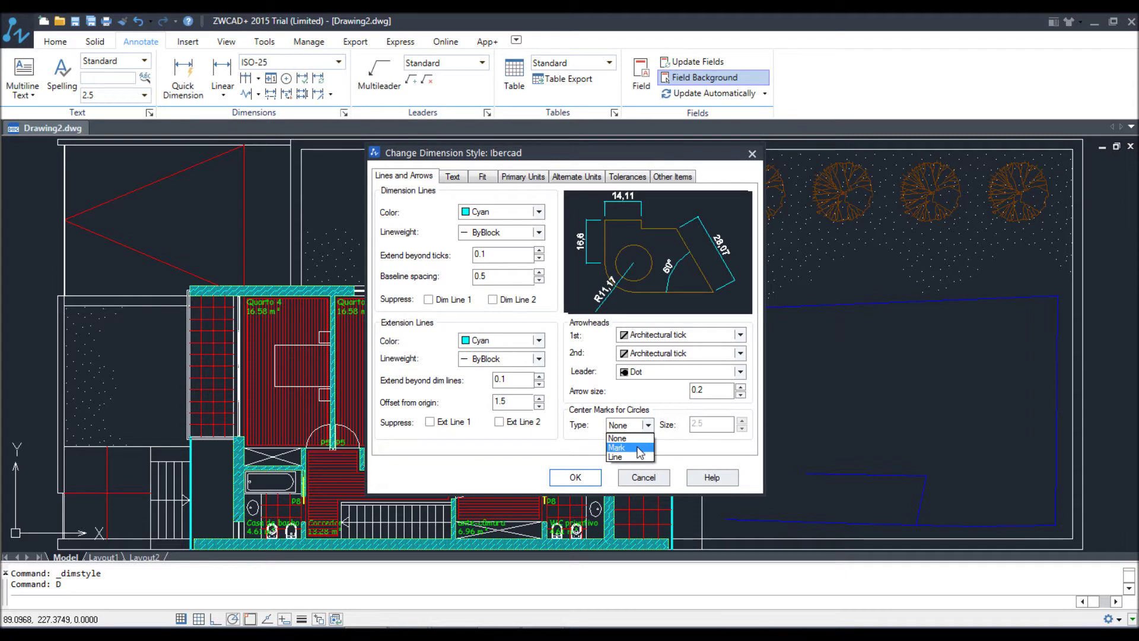
{"action": "left_click", "coordinate": [639, 452]}
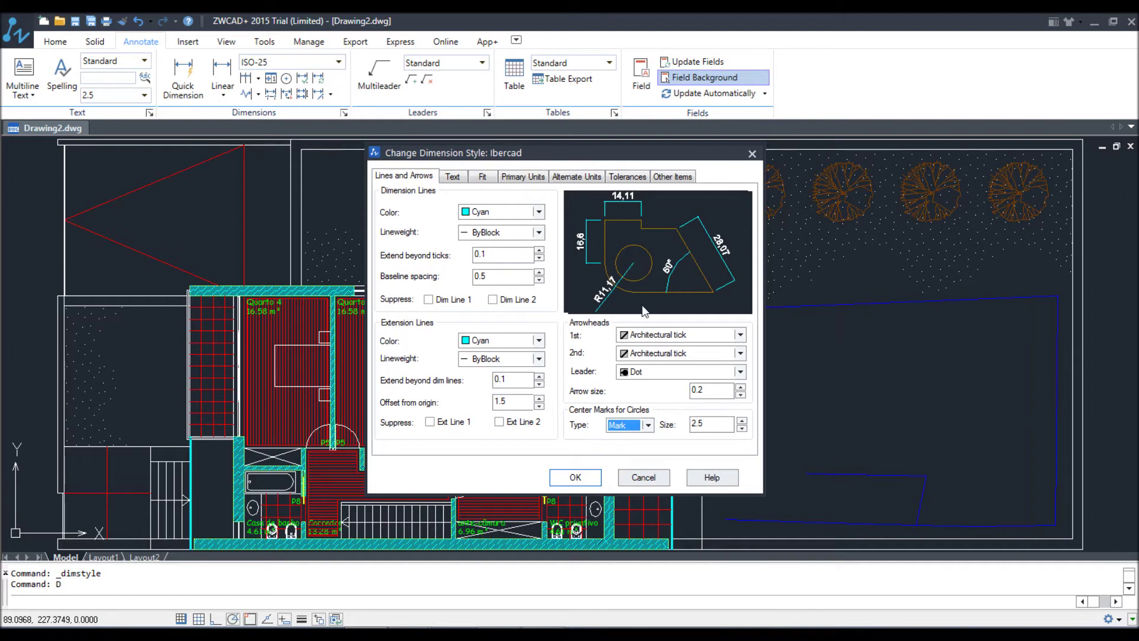
- Set the center marks for circles to type Line with a size of 0.2
{"action": "left_click", "coordinate": [620, 456]}
{"action": "double_click", "coordinate": [719, 425]}
{"action": "type", "text": "0.2"}
{"action": "left_click", "coordinate": [725, 392]}
- Try the número and COMIC text styles for the dimension text
{"action": "left_click", "coordinate": [453, 178]}
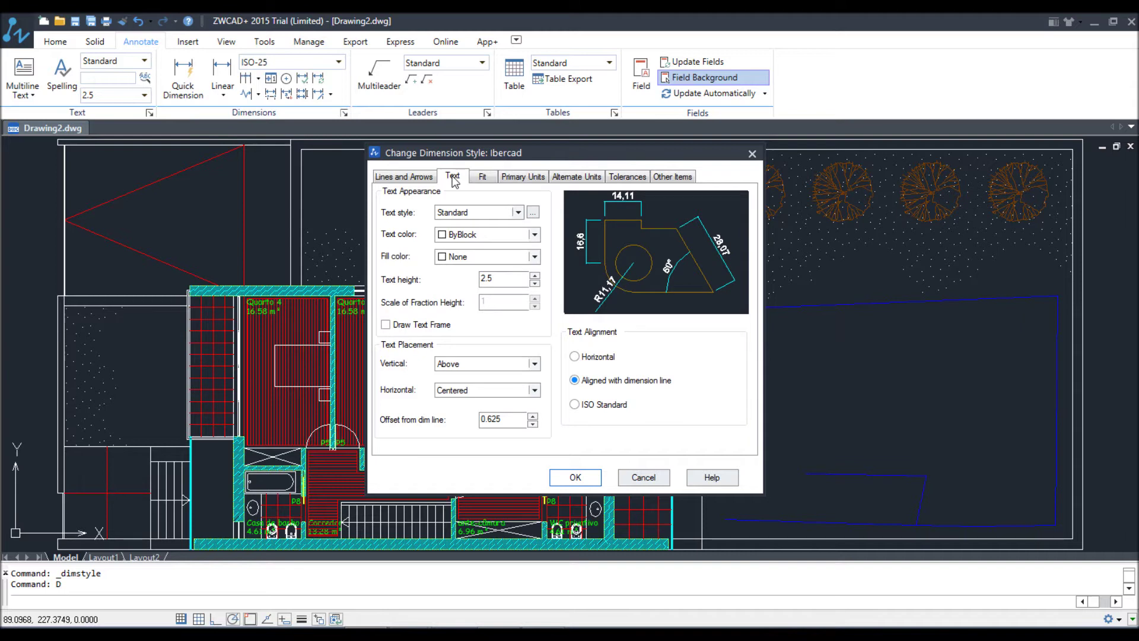
{"action": "left_click", "coordinate": [497, 212]}
{"action": "left_click", "coordinate": [491, 236]}
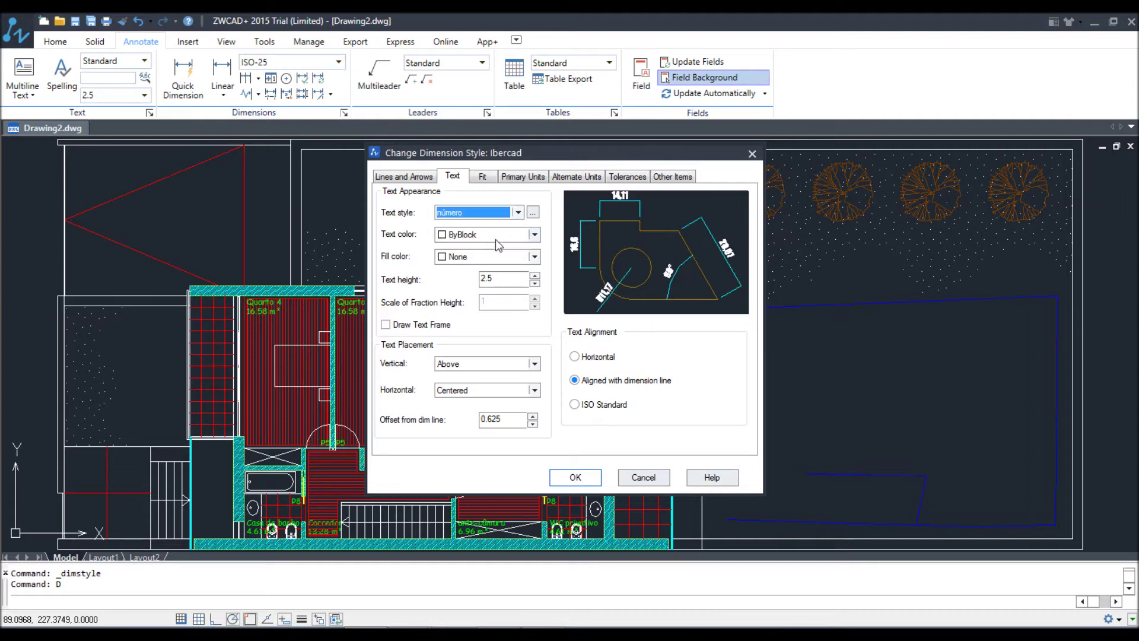
{"action": "left_click", "coordinate": [486, 216]}
{"action": "left_click", "coordinate": [487, 225]}
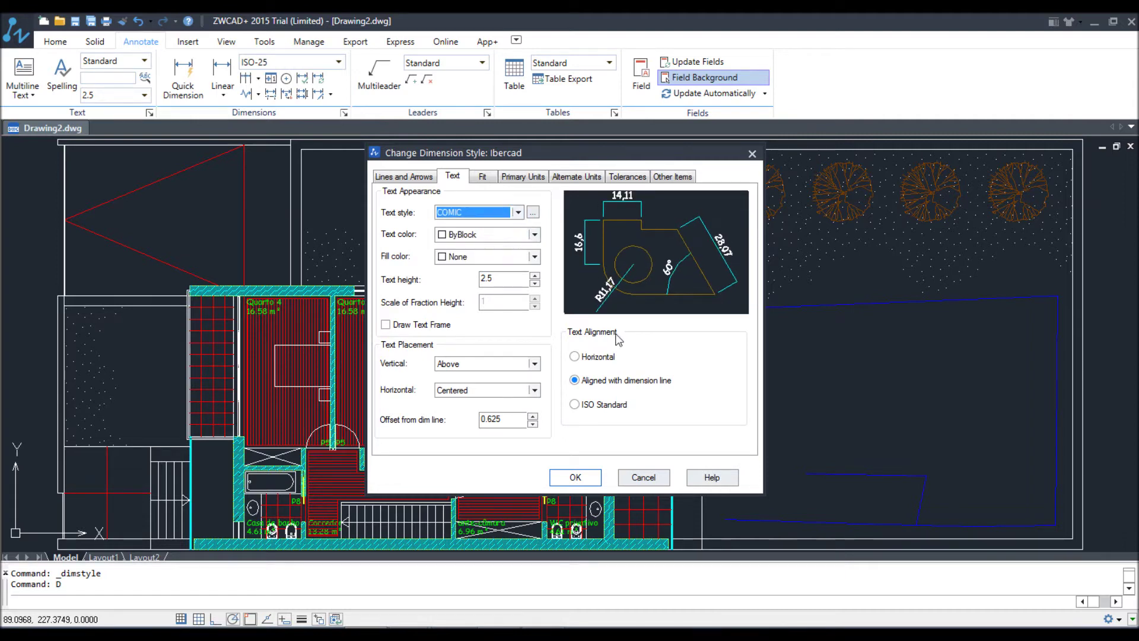
- Set the dimension text style to ROMANS and the text height to 0.2
{"action": "left_click", "coordinate": [486, 213]}
{"action": "left_click", "coordinate": [483, 247]}
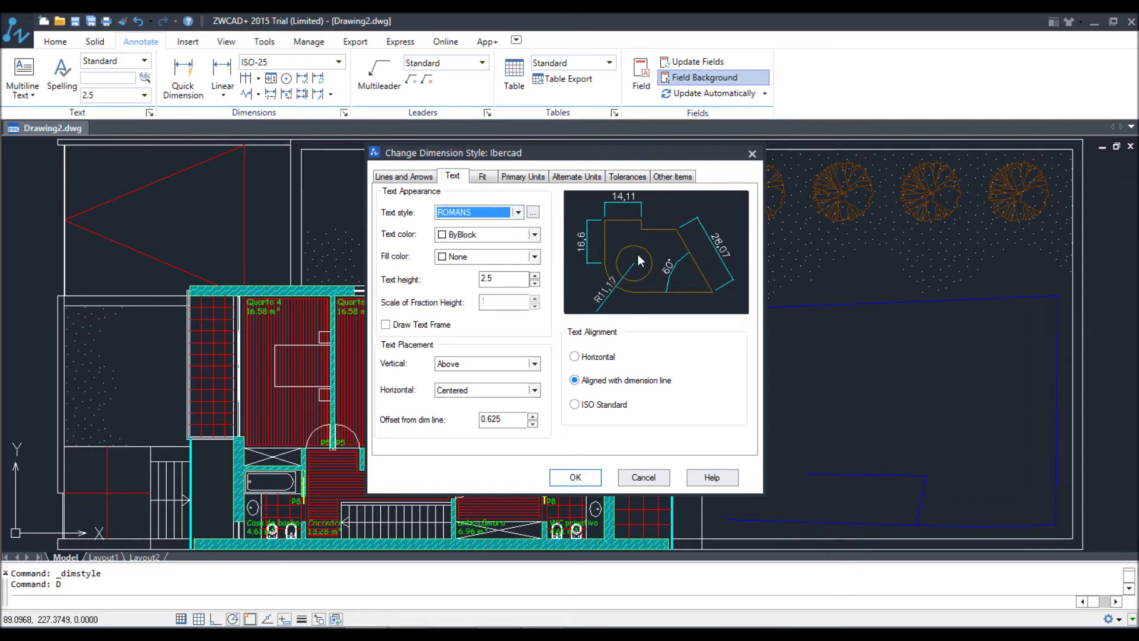
{"action": "left_click_drag", "start_coordinate": [502, 279], "coordinate": [461, 279]}
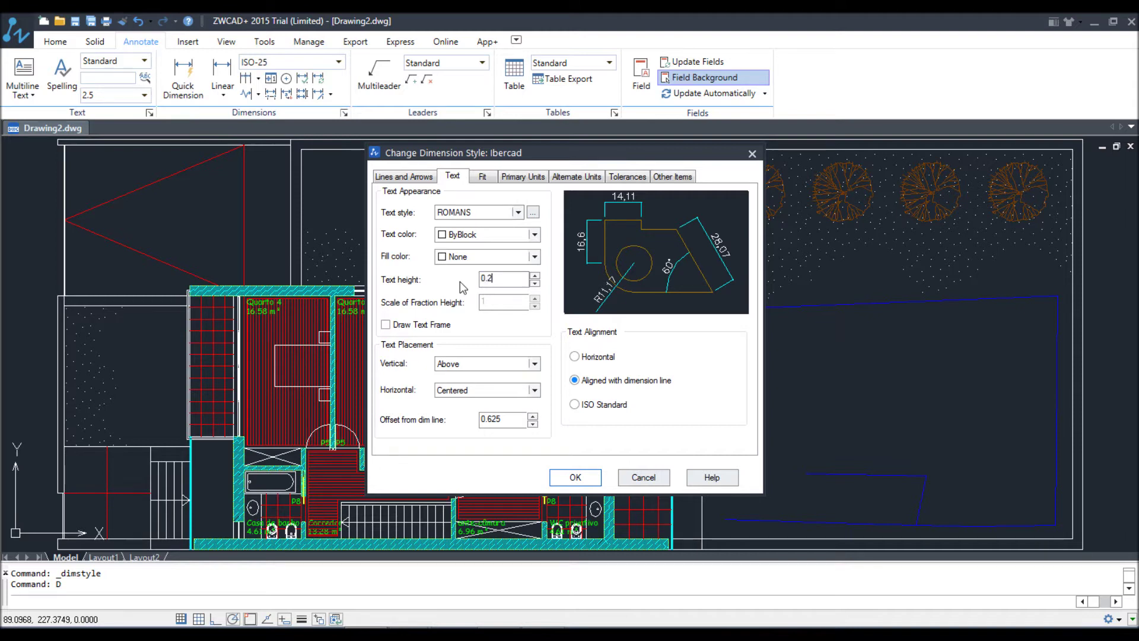
{"action": "left_click", "coordinate": [515, 420]}
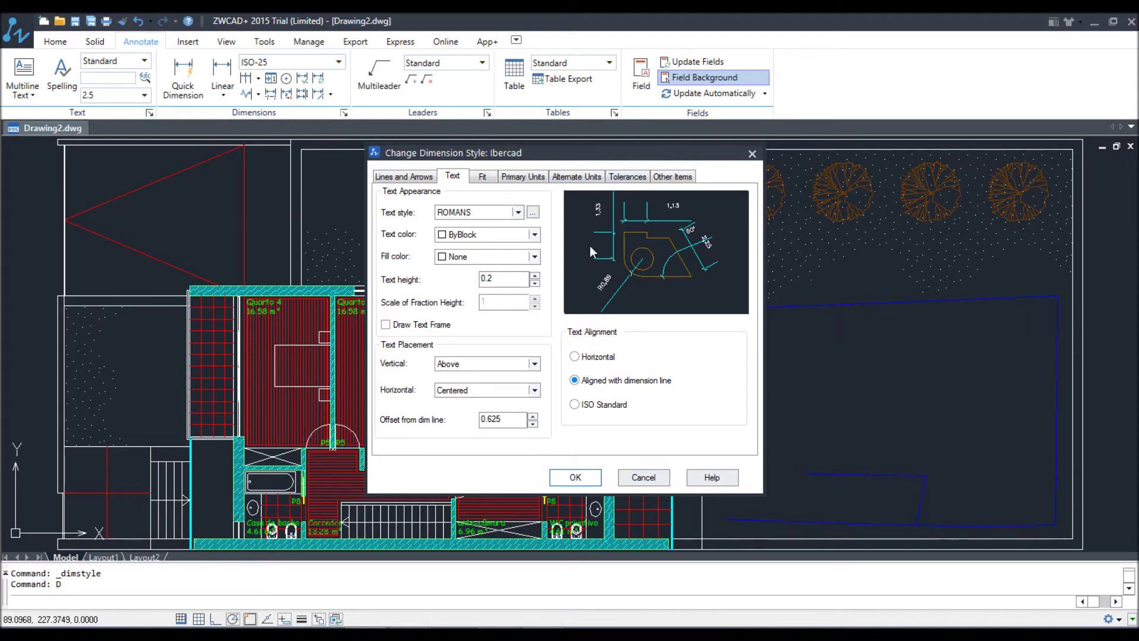
- Set the arrow size of the Ibercad style to 0.1
{"action": "left_click", "coordinate": [405, 178]}
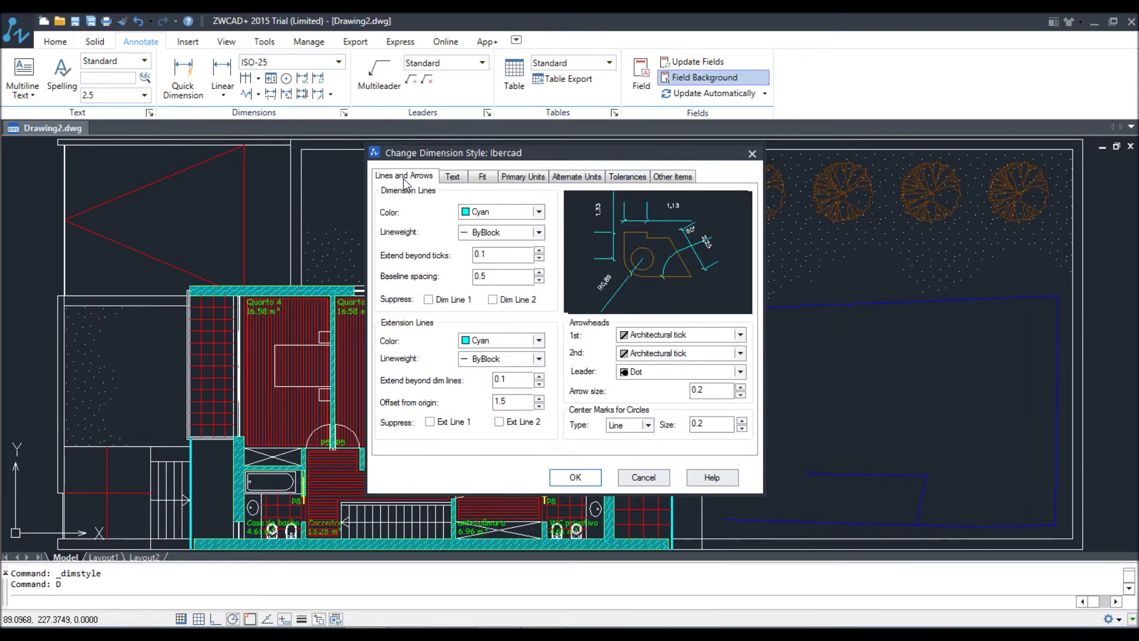
{"action": "left_click_drag", "start_coordinate": [706, 391], "coordinate": [672, 340]}
{"action": "type", "text": "0.1"}
{"action": "left_click", "coordinate": [727, 420]}
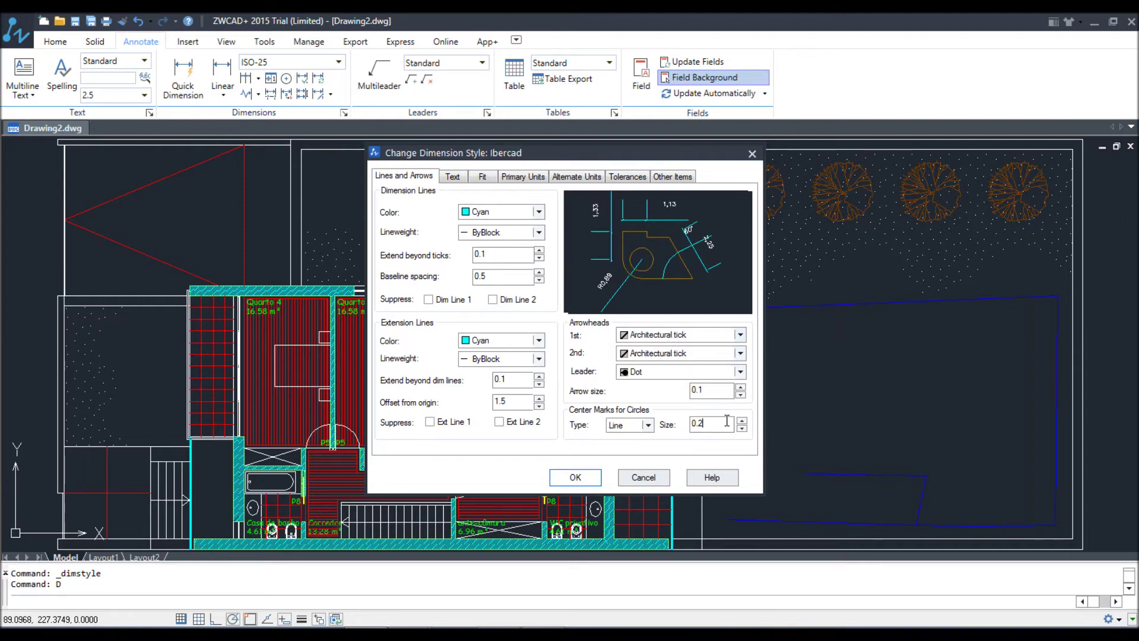
- Set the extension lines' offset from origin to 0.2
{"action": "left_click_drag", "start_coordinate": [512, 379], "coordinate": [486, 516]}
{"action": "left_click_drag", "start_coordinate": [520, 401], "coordinate": [437, 389]}
{"action": "type", "text": "0.2"}
{"action": "left_click", "coordinate": [499, 385]}
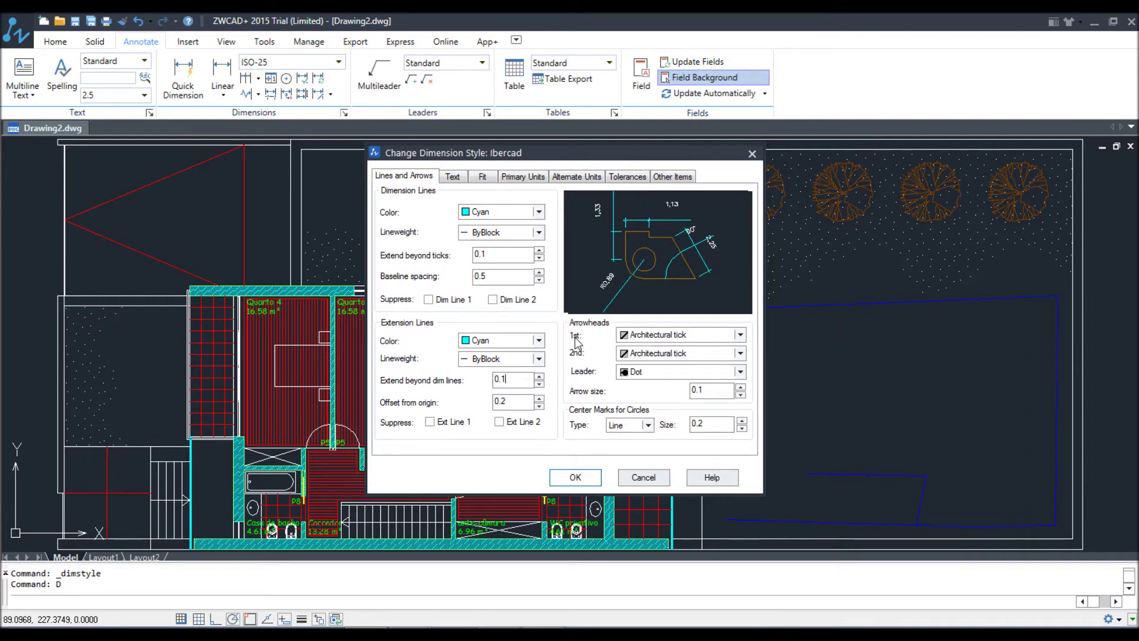
- Try drawing a frame around the dimension text and turn it off again
{"action": "left_click", "coordinate": [452, 176]}
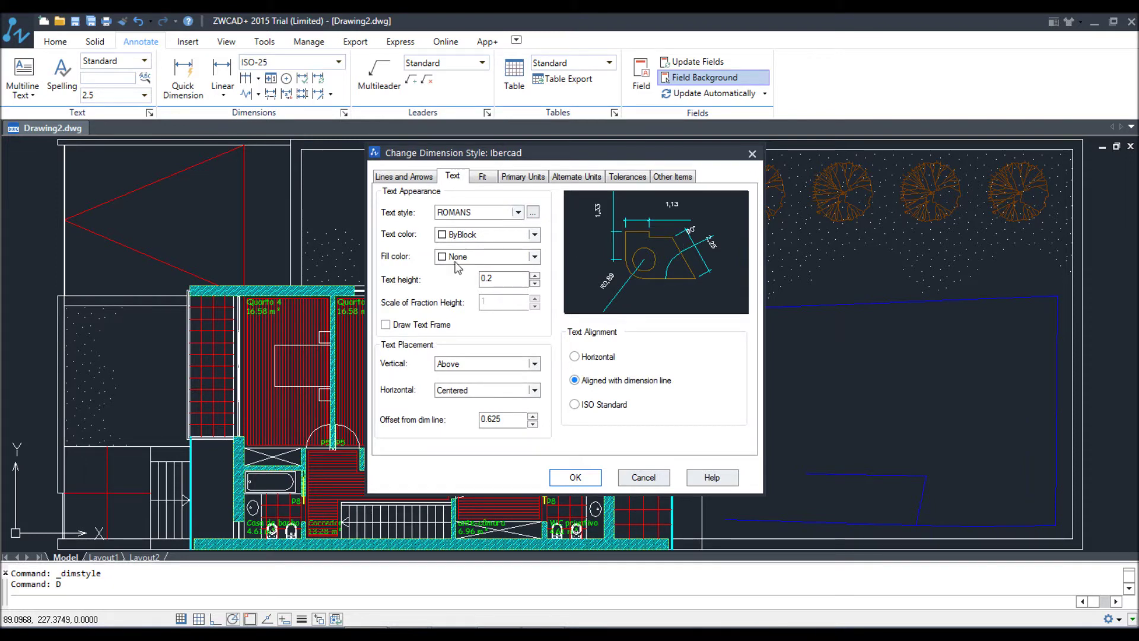
{"action": "left_click", "coordinate": [386, 324]}
{"action": "left_click", "coordinate": [422, 327]}
{"action": "left_click", "coordinate": [422, 329]}
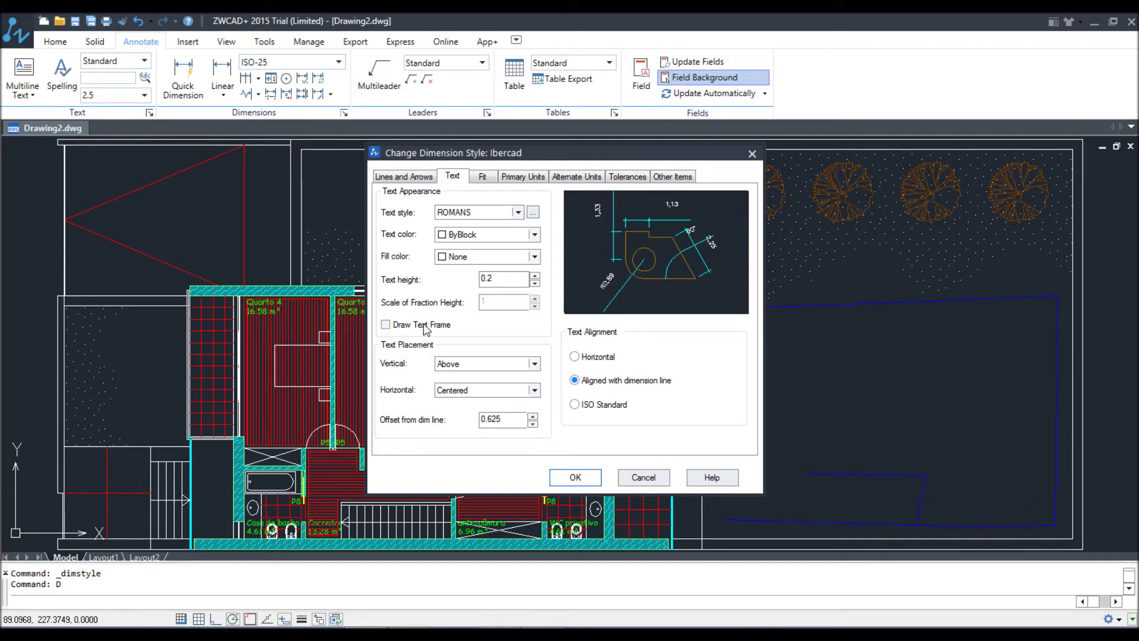
{"action": "left_click", "coordinate": [421, 329]}
- Set the dimension text's offset from the dimension line to 0.05
{"action": "left_click", "coordinate": [408, 176]}
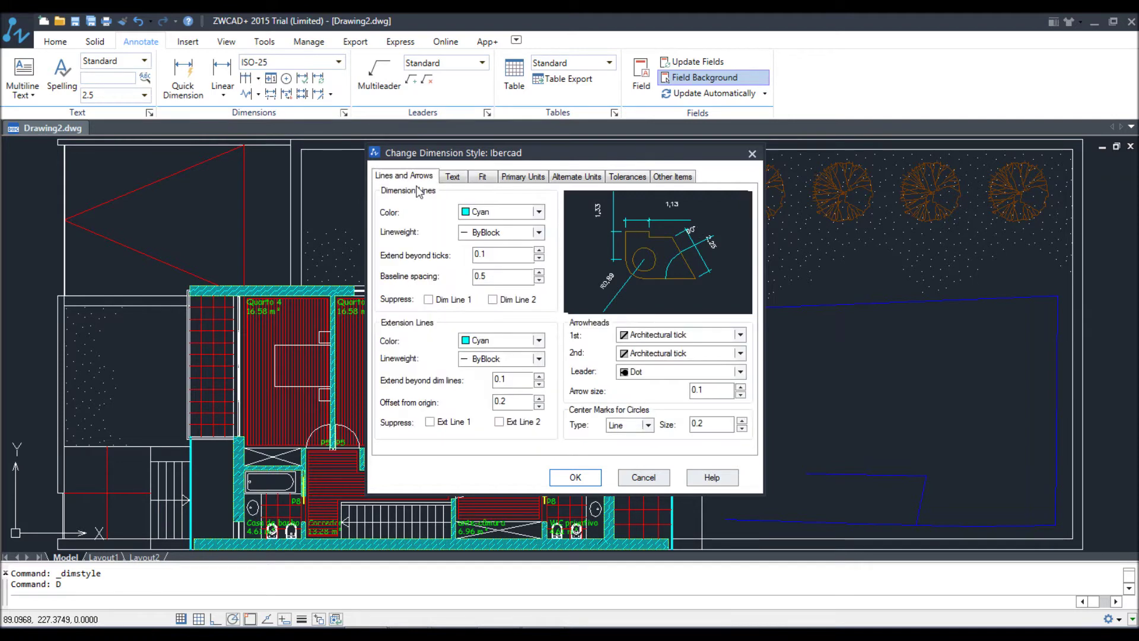
{"action": "left_click", "coordinate": [452, 176]}
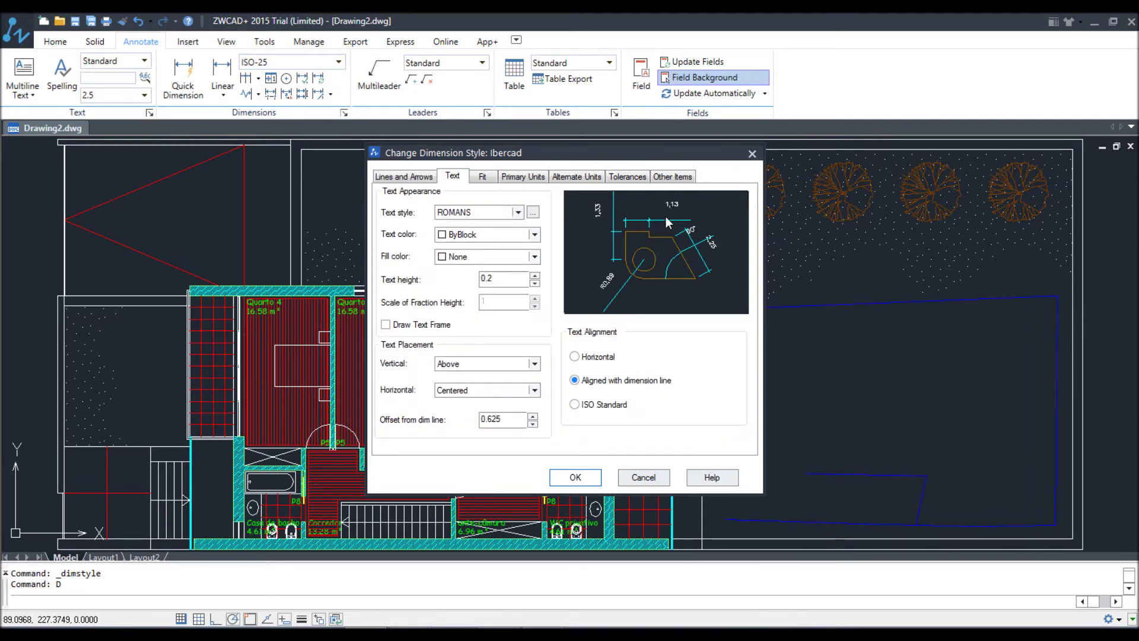
{"action": "double_click", "coordinate": [515, 419]}
{"action": "type", "text": "0.05"}
{"action": "left_click", "coordinate": [497, 280]}
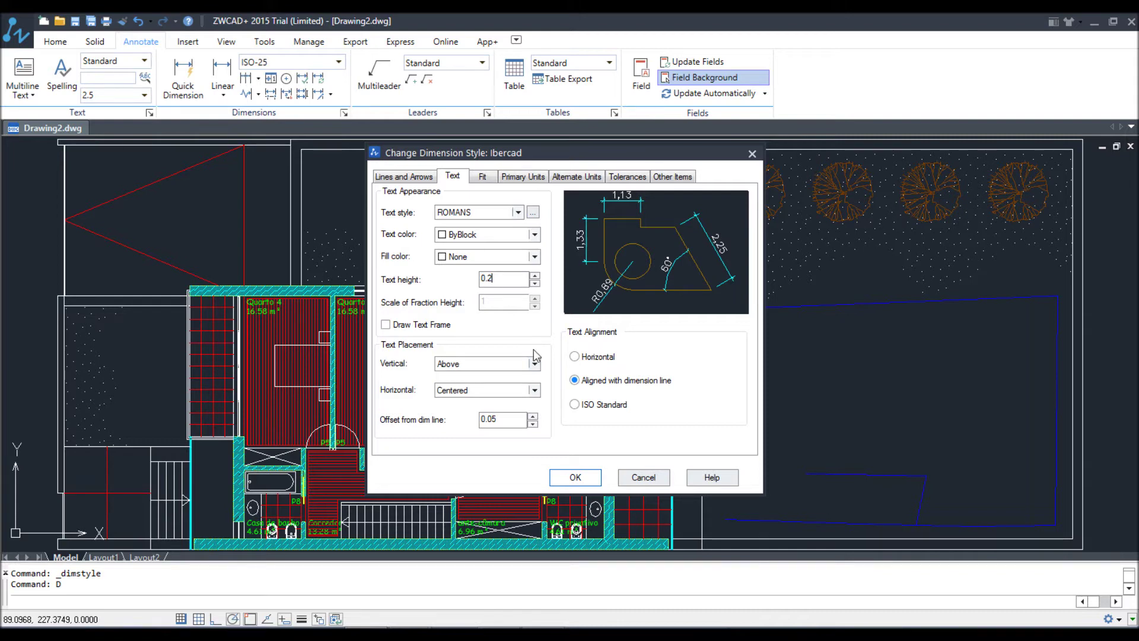
- Try the Centered and Outside vertical placements for the dimension text and return it to Above
{"action": "left_click", "coordinate": [497, 364]}
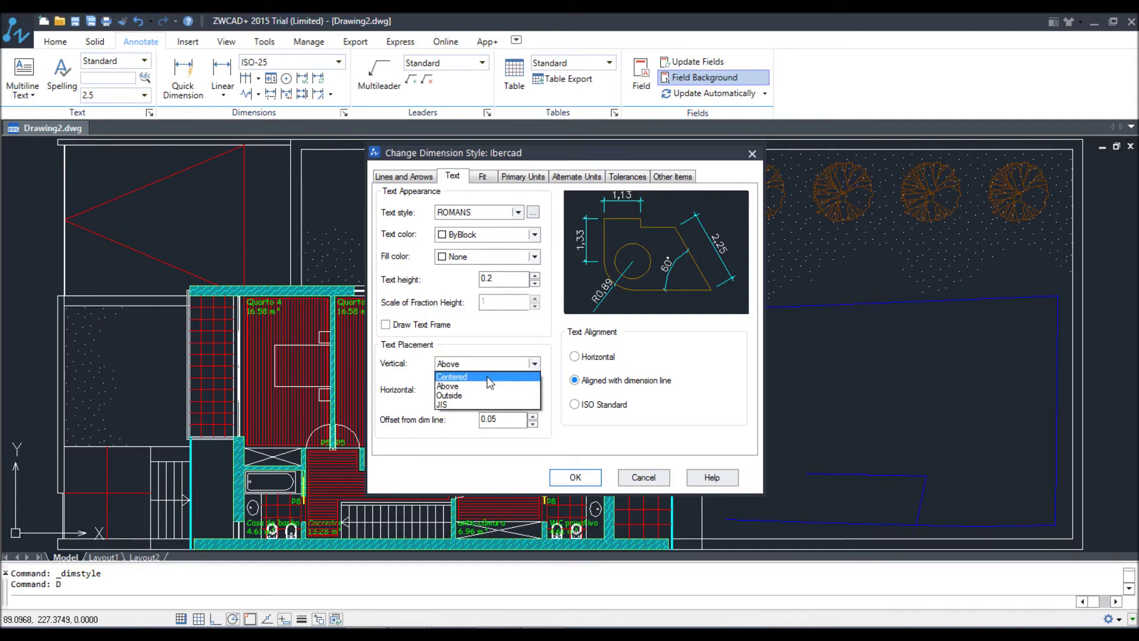
{"action": "left_click", "coordinate": [487, 377]}
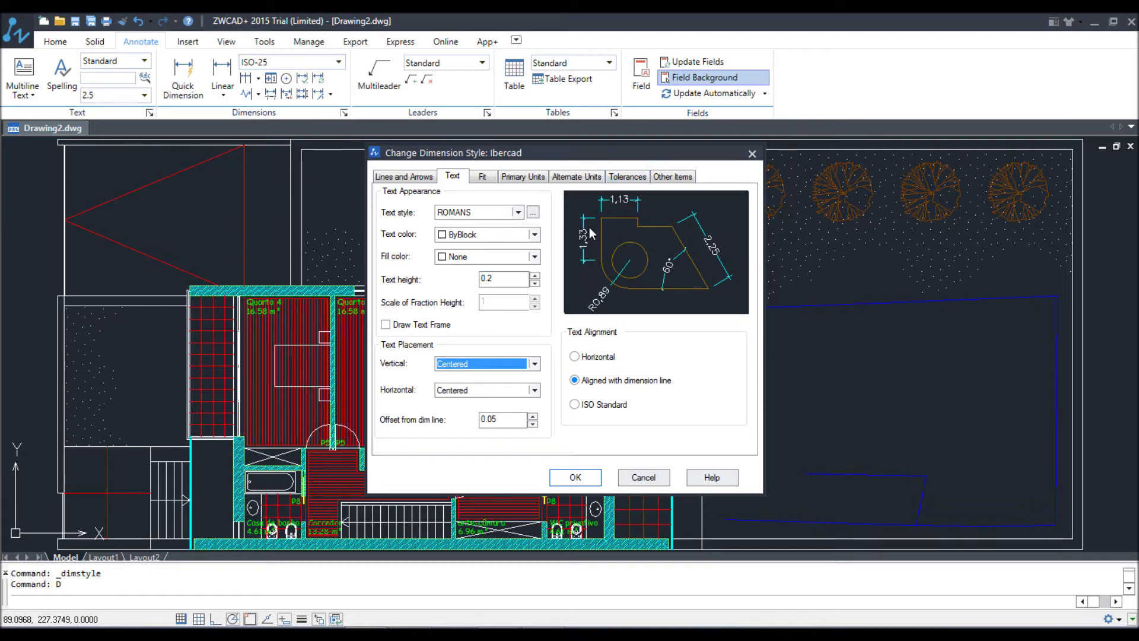
{"action": "left_click", "coordinate": [503, 364]}
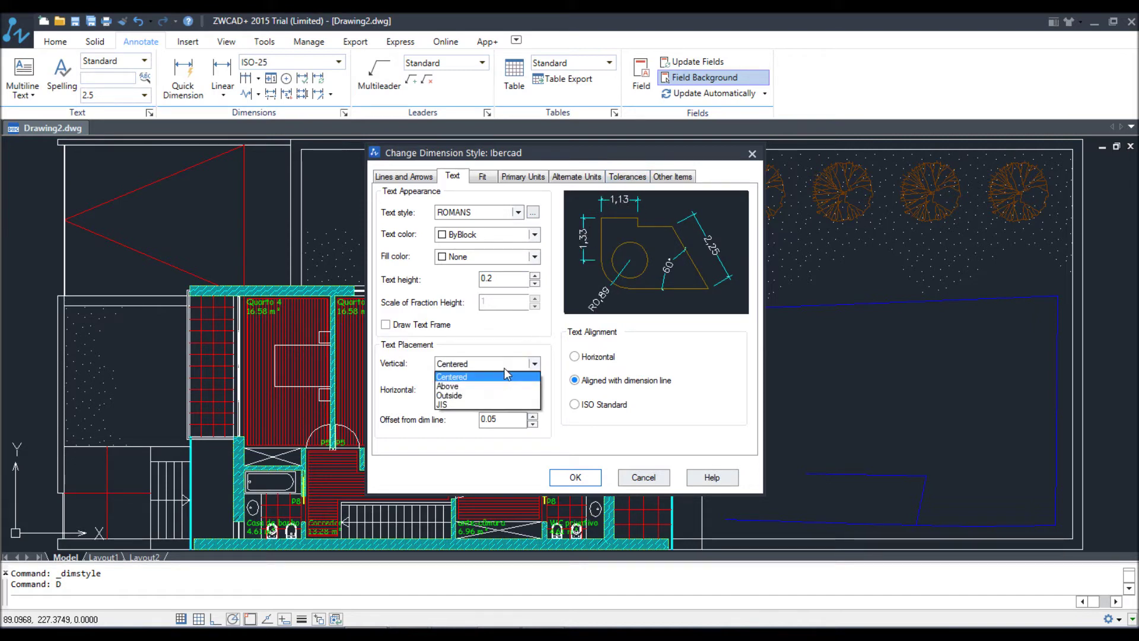
{"action": "left_click", "coordinate": [492, 396]}
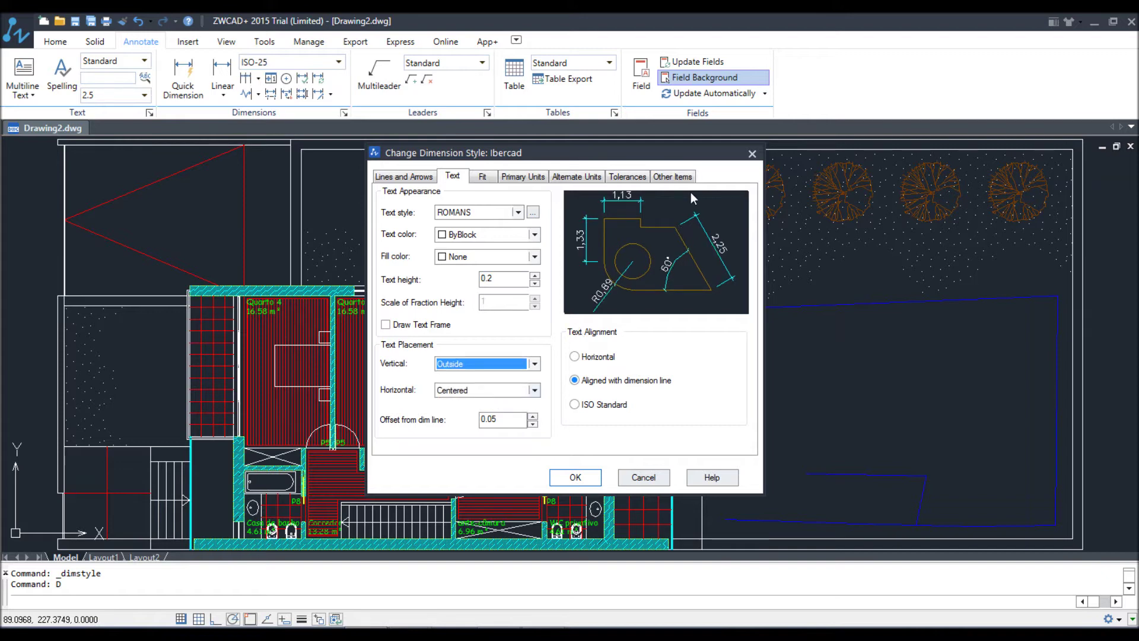
{"action": "left_click", "coordinate": [503, 360]}
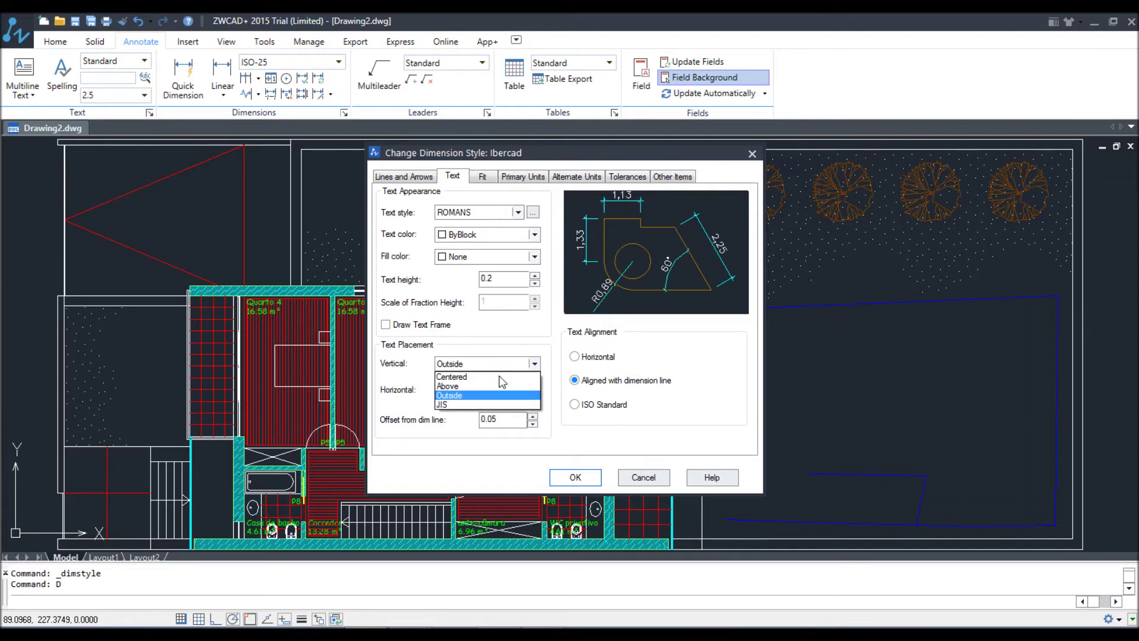
{"action": "left_click", "coordinate": [499, 377]}
{"action": "left_click", "coordinate": [484, 362]}
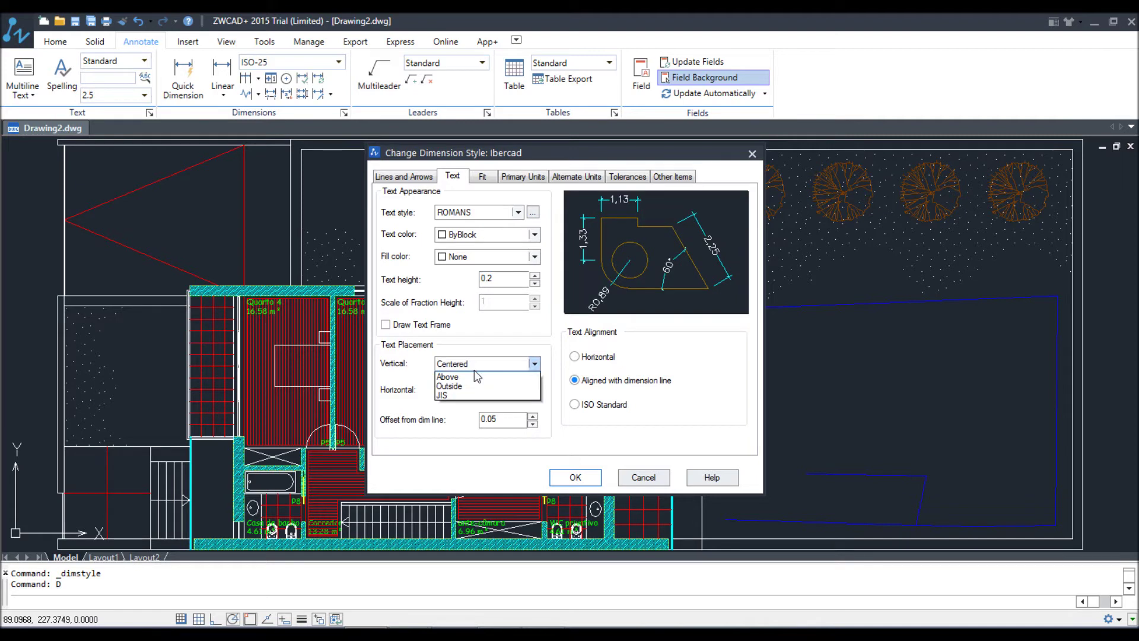
{"action": "left_click", "coordinate": [468, 383]}
{"action": "left_click", "coordinate": [480, 361]}
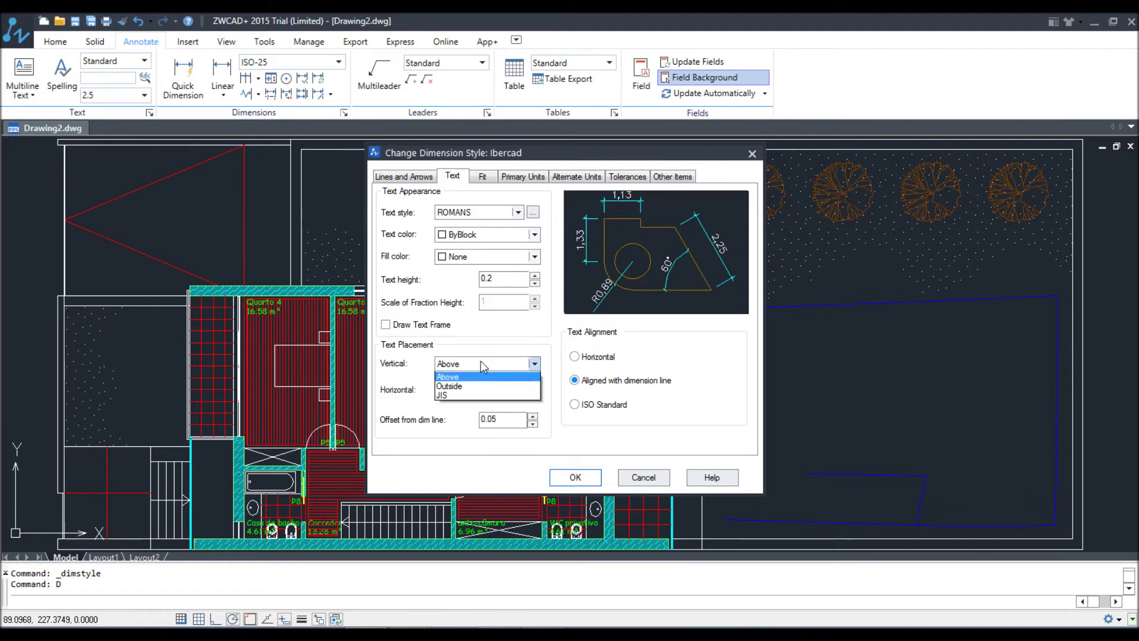
{"action": "left_click", "coordinate": [475, 390]}
{"action": "left_click", "coordinate": [478, 360]}
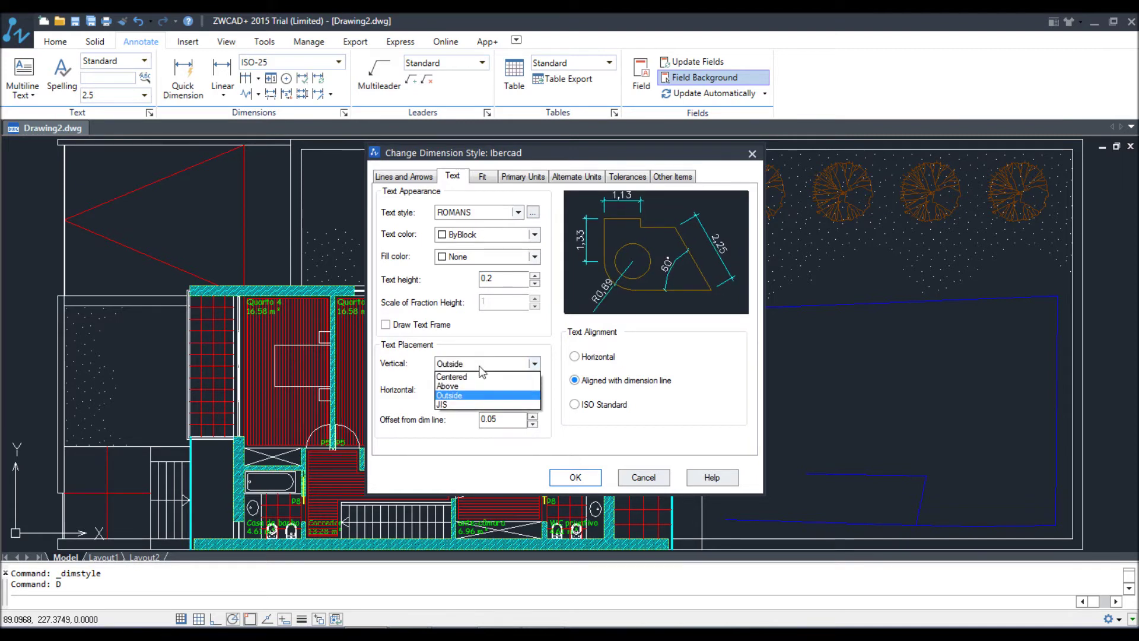
{"action": "left_click", "coordinate": [486, 384]}
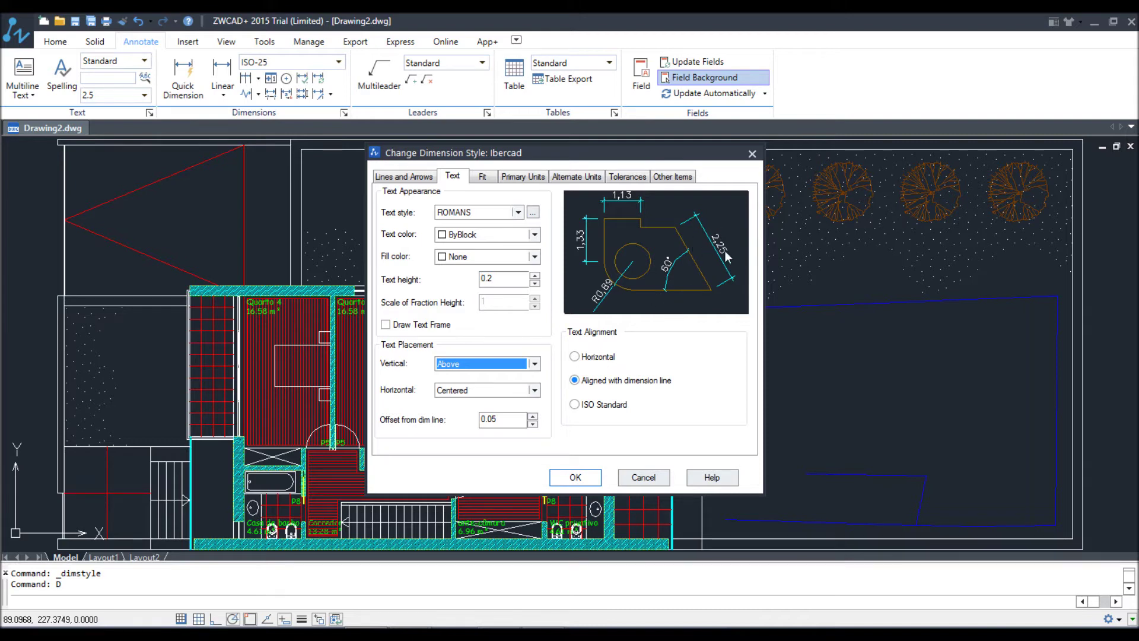
- Set the dimension text's vertical placement to Outside after trying the JIS option
{"action": "left_click", "coordinate": [534, 364]}
{"action": "left_click", "coordinate": [483, 395]}
{"action": "left_click", "coordinate": [495, 361]}
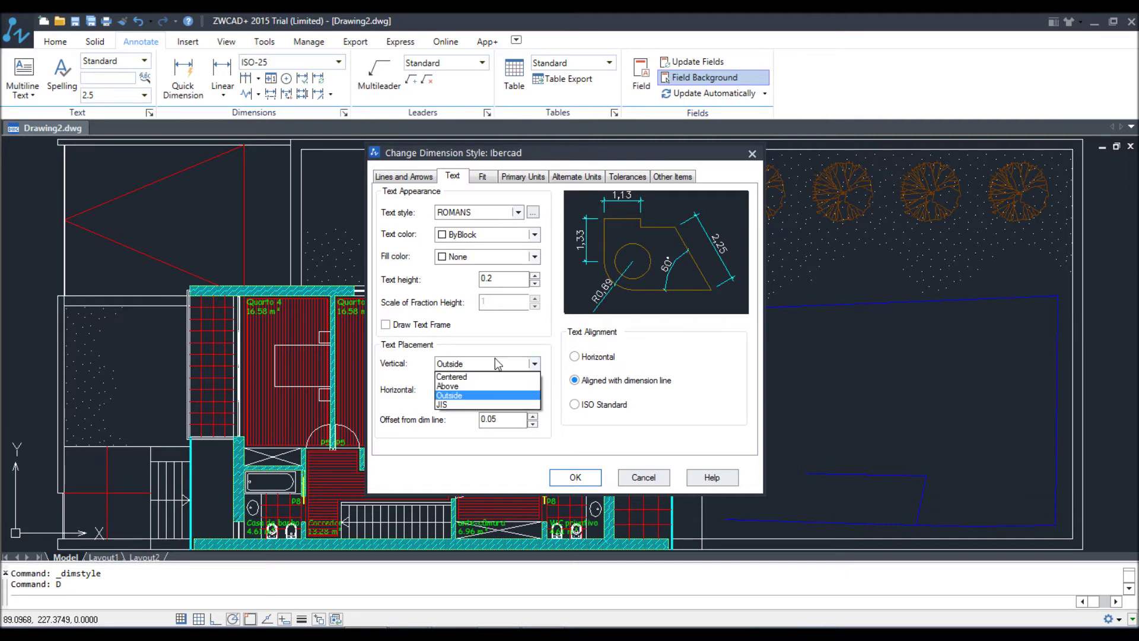
{"action": "left_click", "coordinate": [473, 405]}
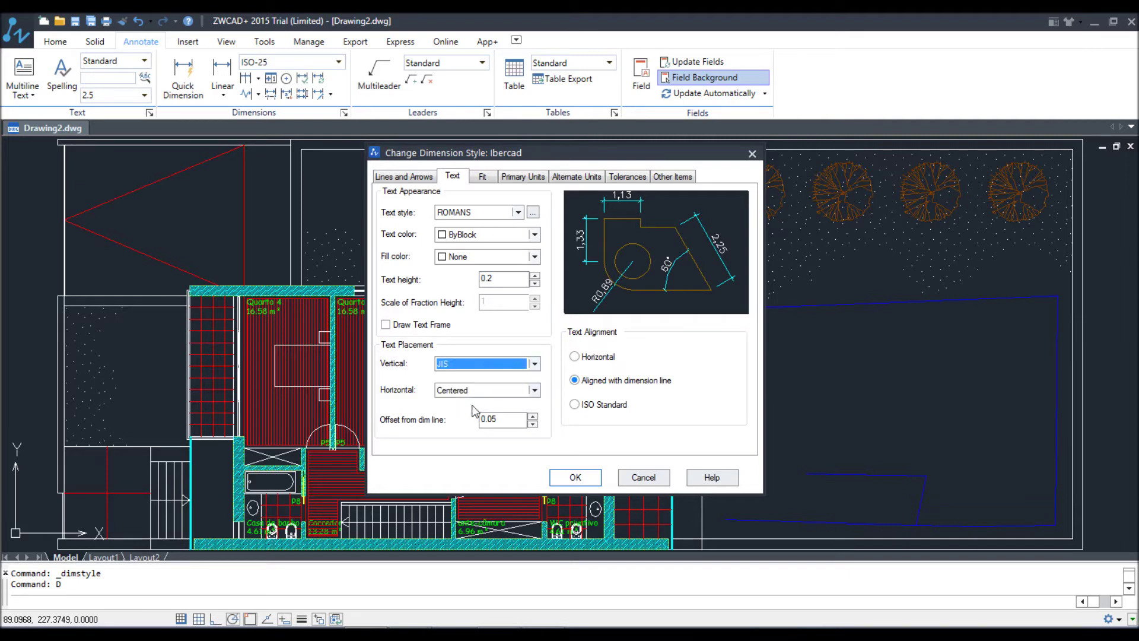
{"action": "left_click", "coordinate": [464, 364]}
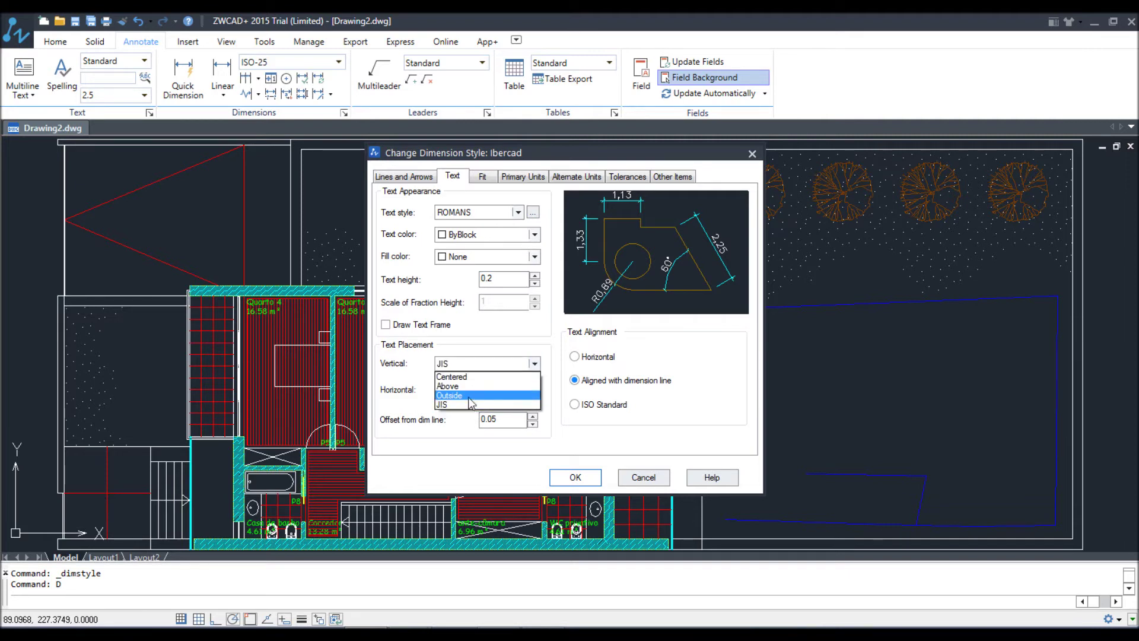
{"action": "left_click", "coordinate": [473, 397]}
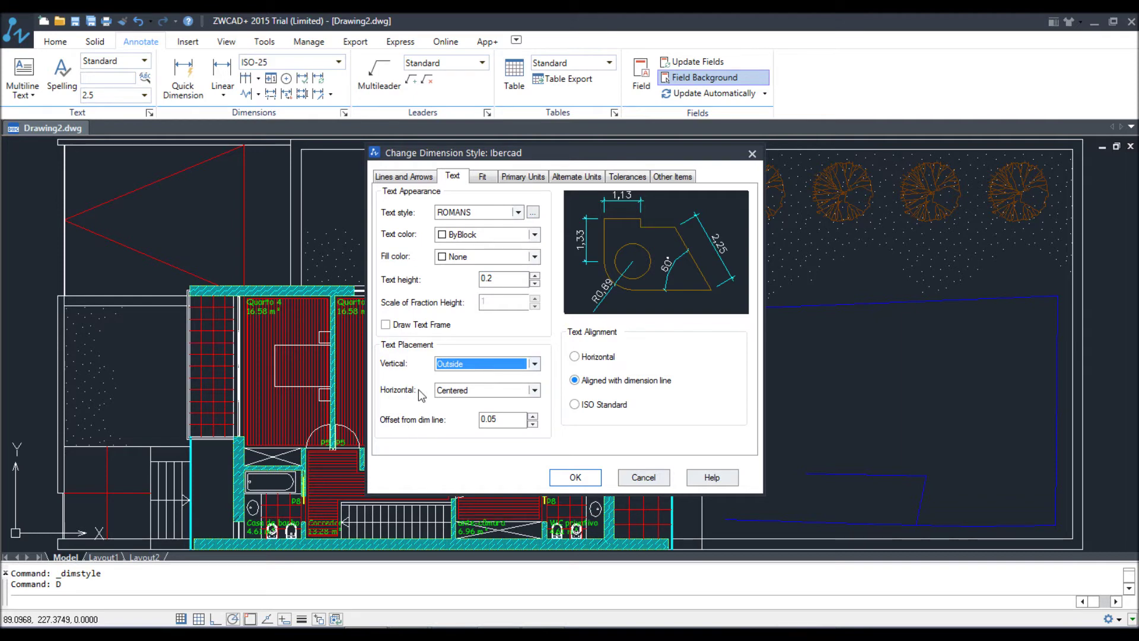
- Try placing the dimension text at and over extension lines 1 and 2, and return its horizontal placement to Centered
{"action": "left_click", "coordinate": [448, 392]}
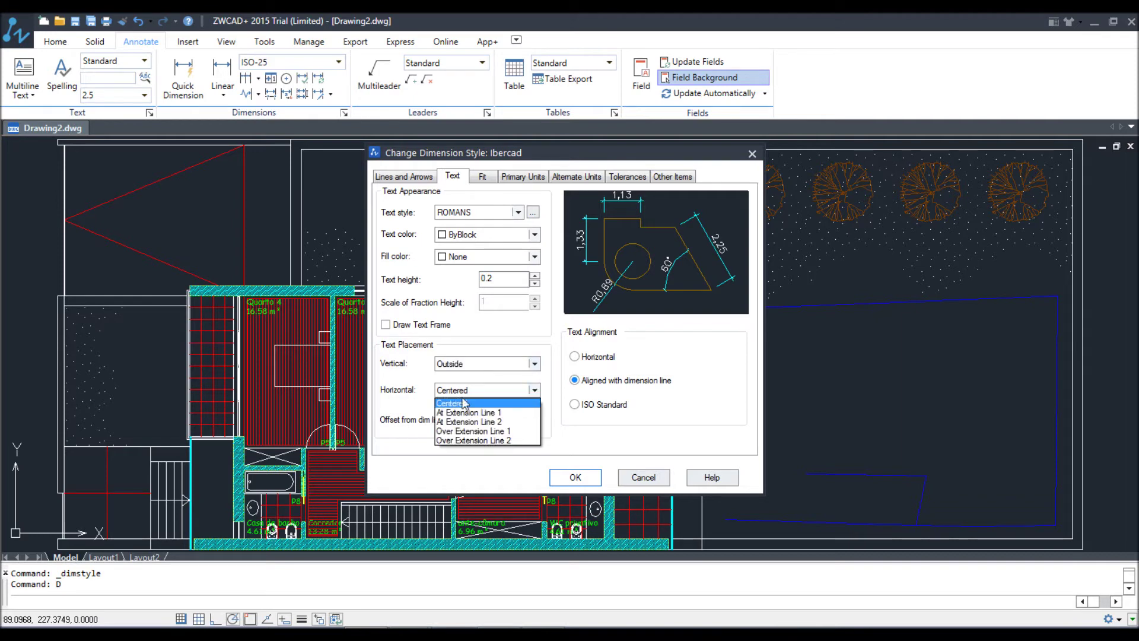
{"action": "left_click", "coordinate": [472, 414]}
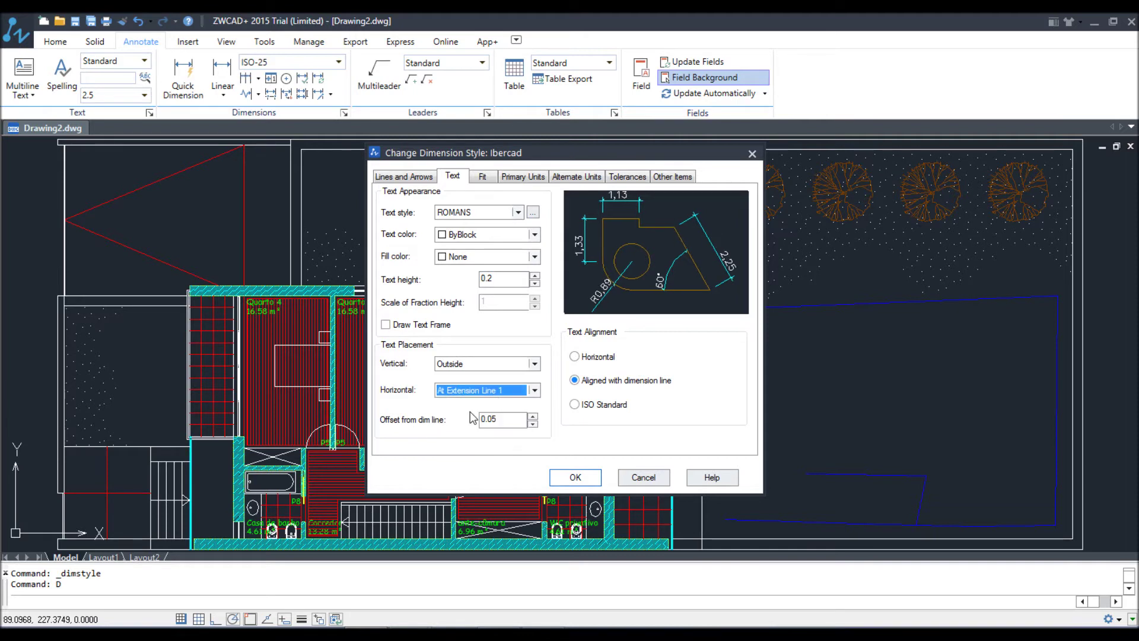
{"action": "left_click", "coordinate": [478, 391]}
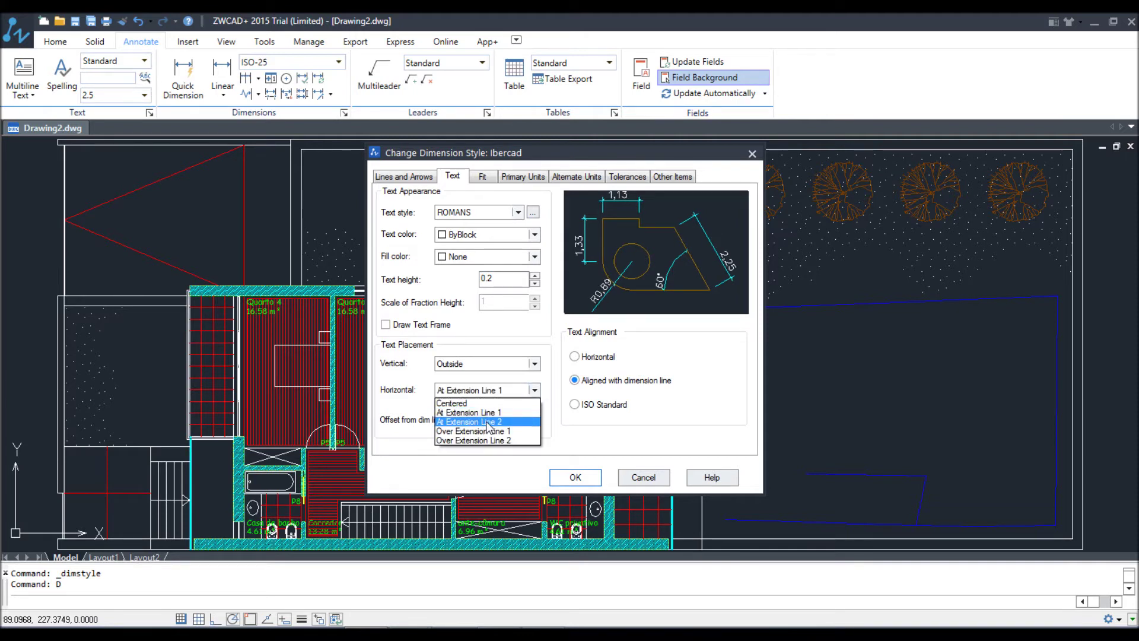
{"action": "left_click", "coordinate": [487, 422]}
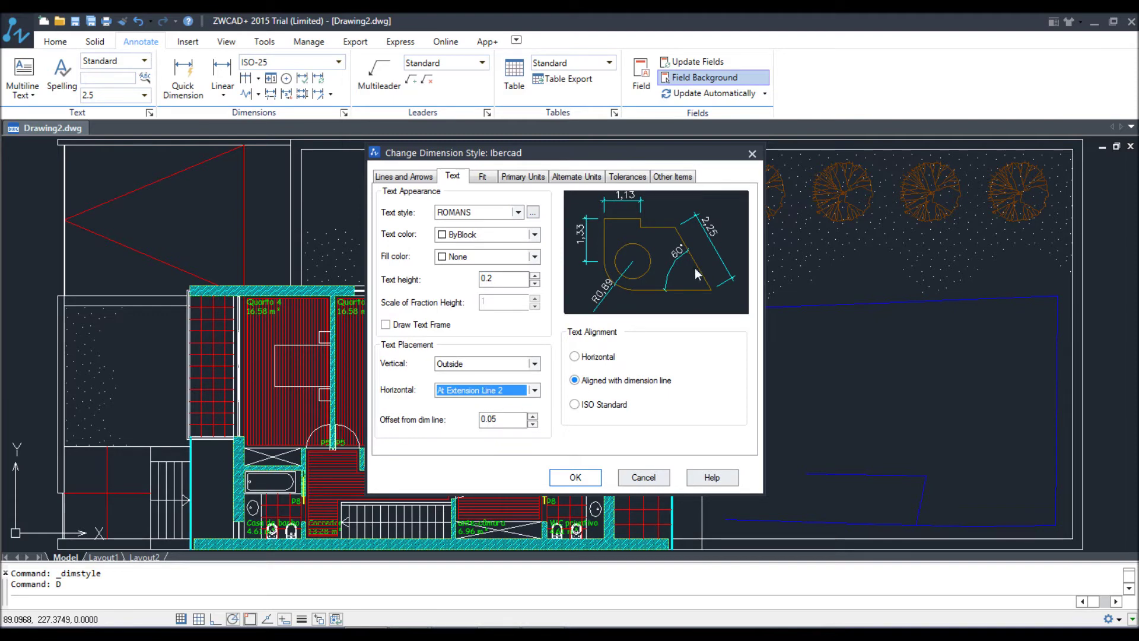
{"action": "left_click", "coordinate": [535, 389]}
{"action": "left_click", "coordinate": [510, 411]}
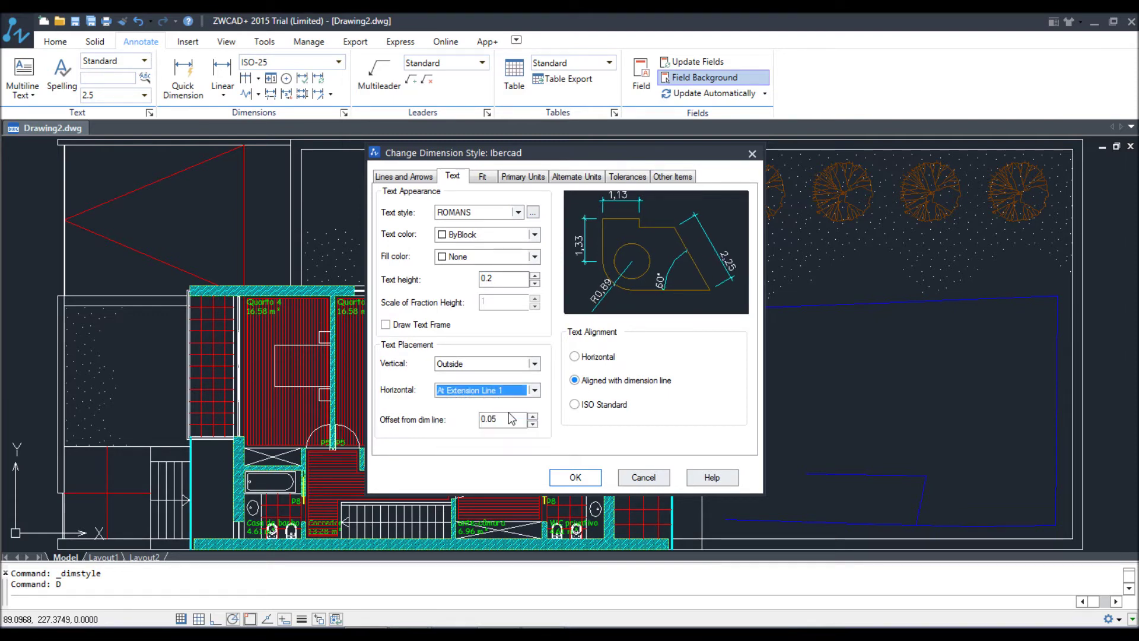
{"action": "left_click", "coordinate": [501, 394]}
{"action": "left_click", "coordinate": [485, 433]}
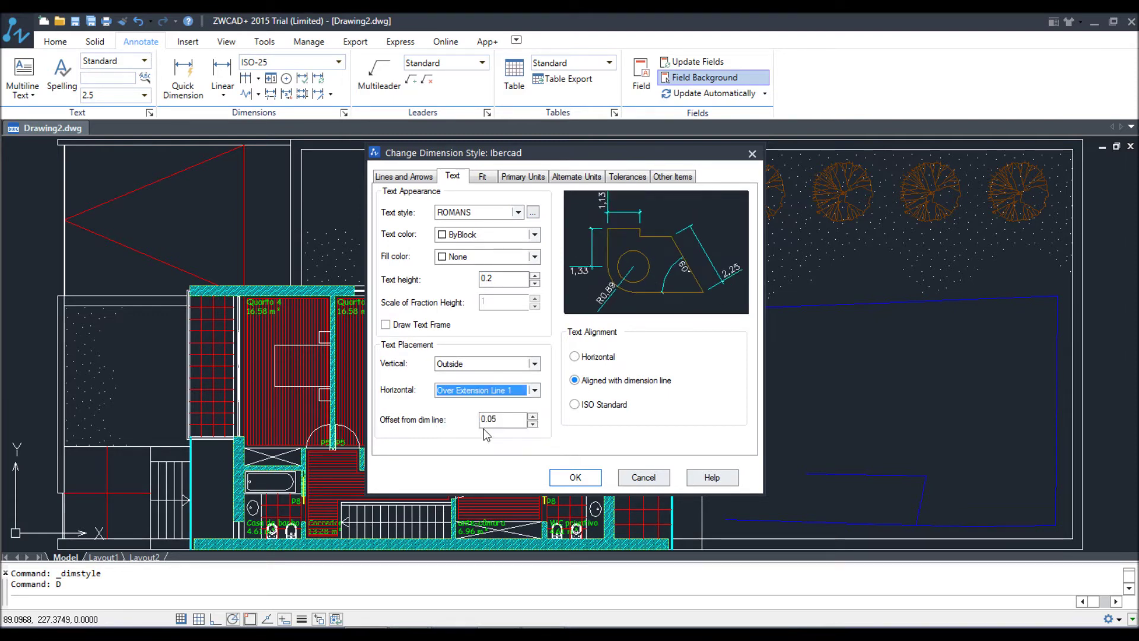
{"action": "left_click", "coordinate": [488, 393]}
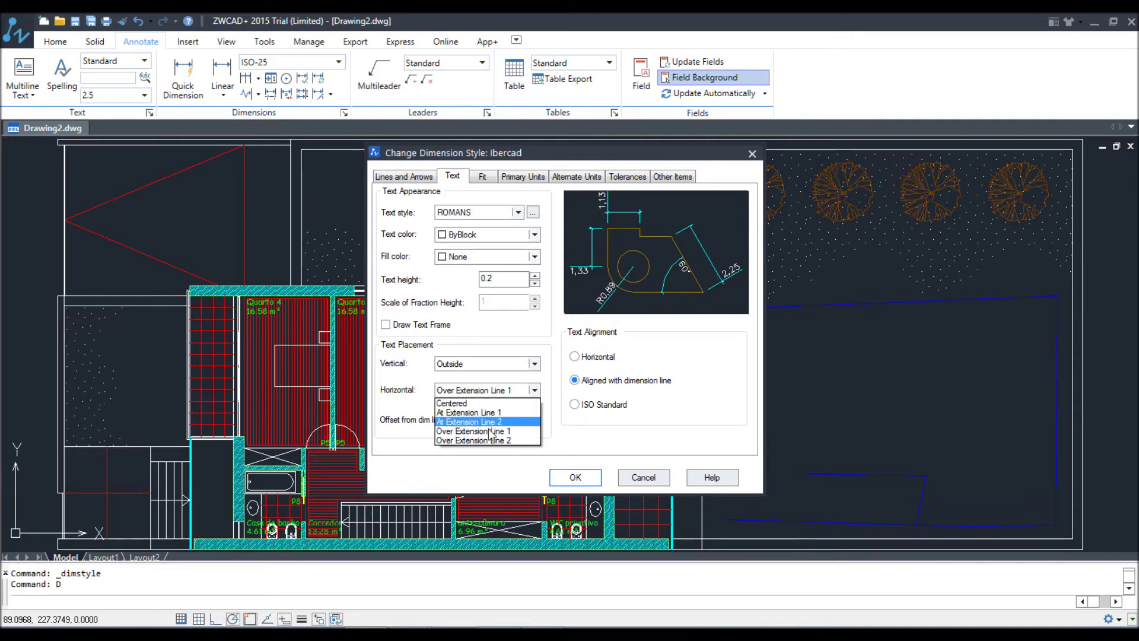
{"action": "left_click", "coordinate": [489, 440]}
{"action": "left_click", "coordinate": [511, 392]}
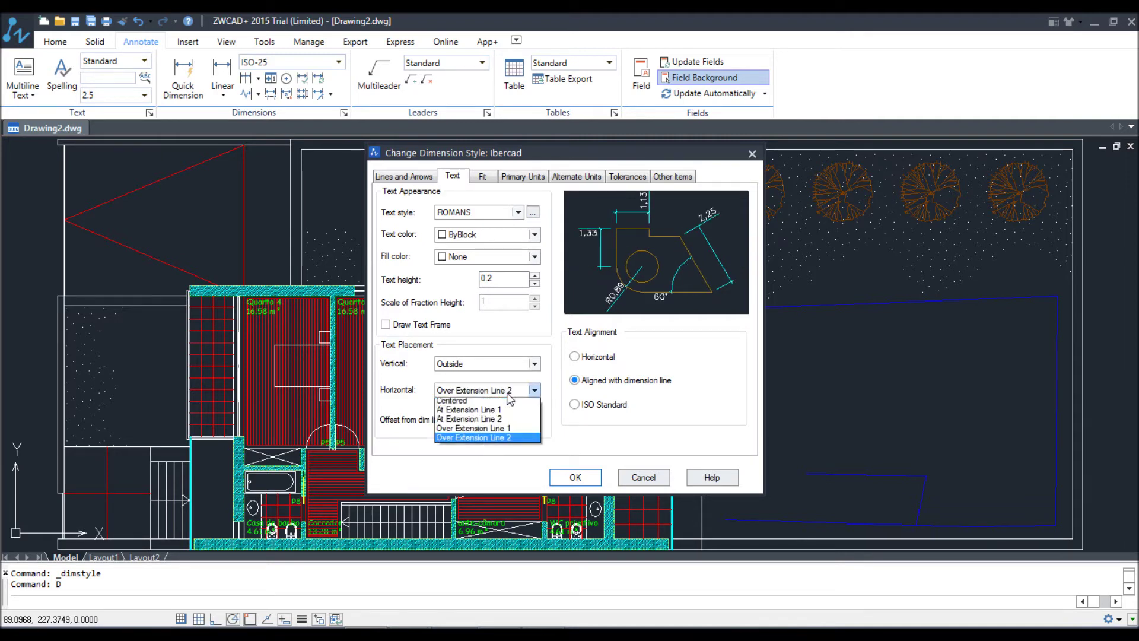
{"action": "left_click", "coordinate": [454, 403]}
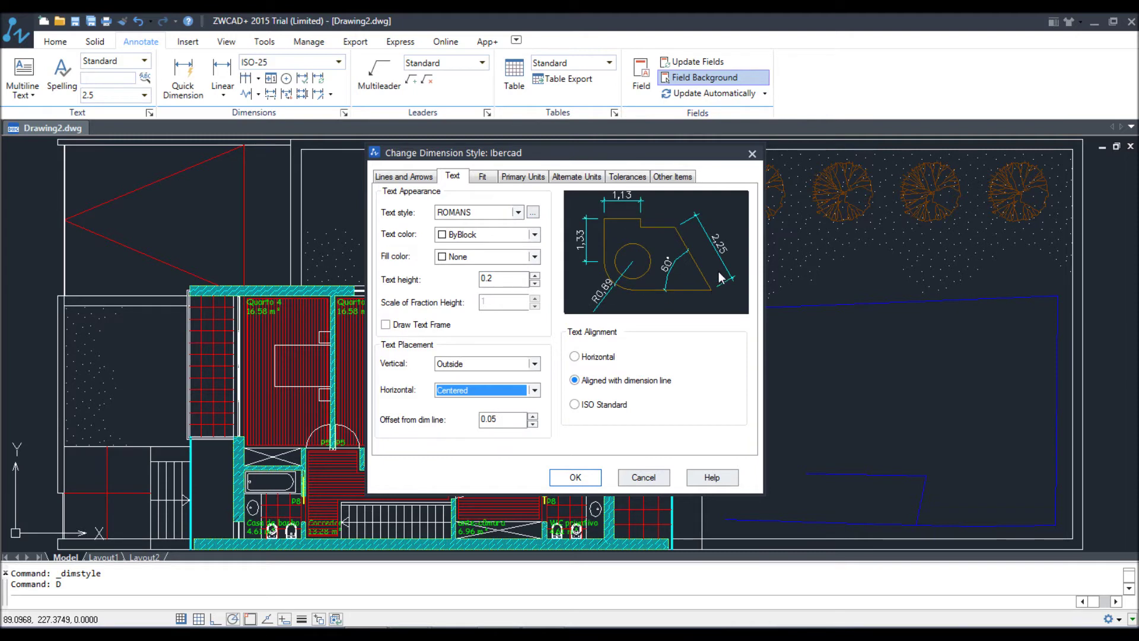
{"action": "key", "text": "Tab"}
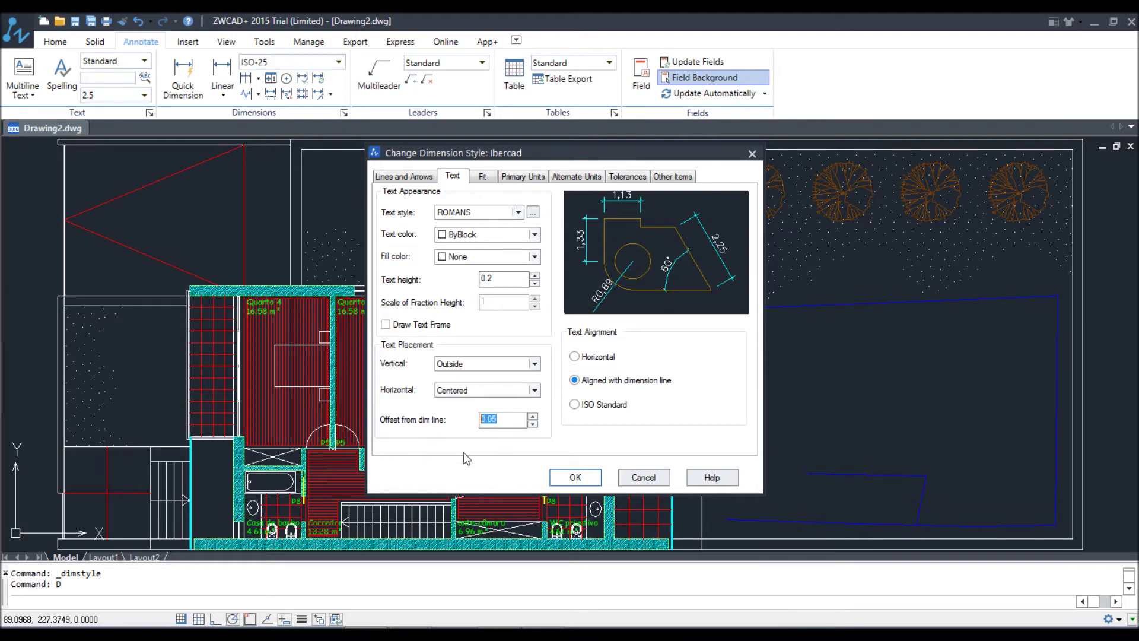
- Try the Horizontal and ISO Standard text alignments and return to text aligned with the dimension line
{"action": "left_click", "coordinate": [575, 356]}
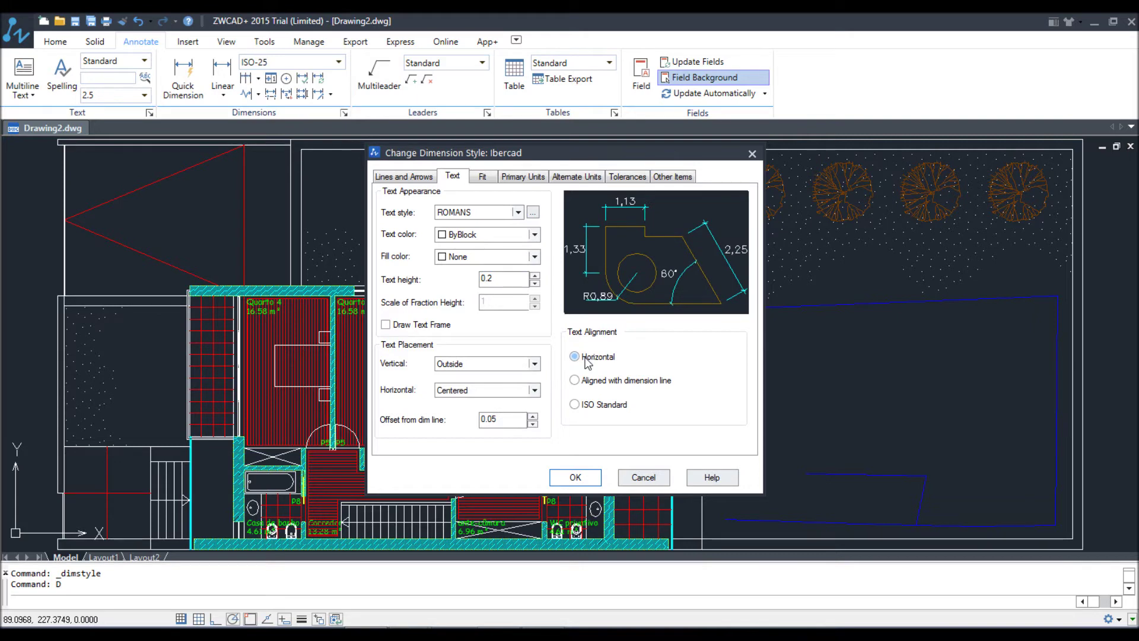
{"action": "left_click", "coordinate": [595, 386]}
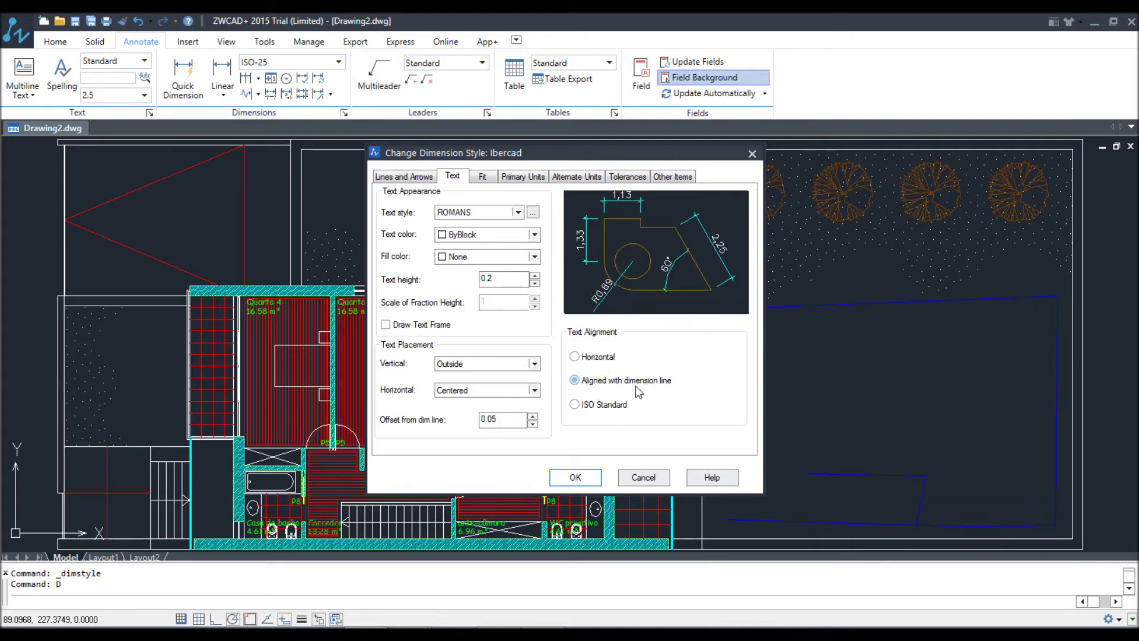
{"action": "left_click", "coordinate": [612, 408]}
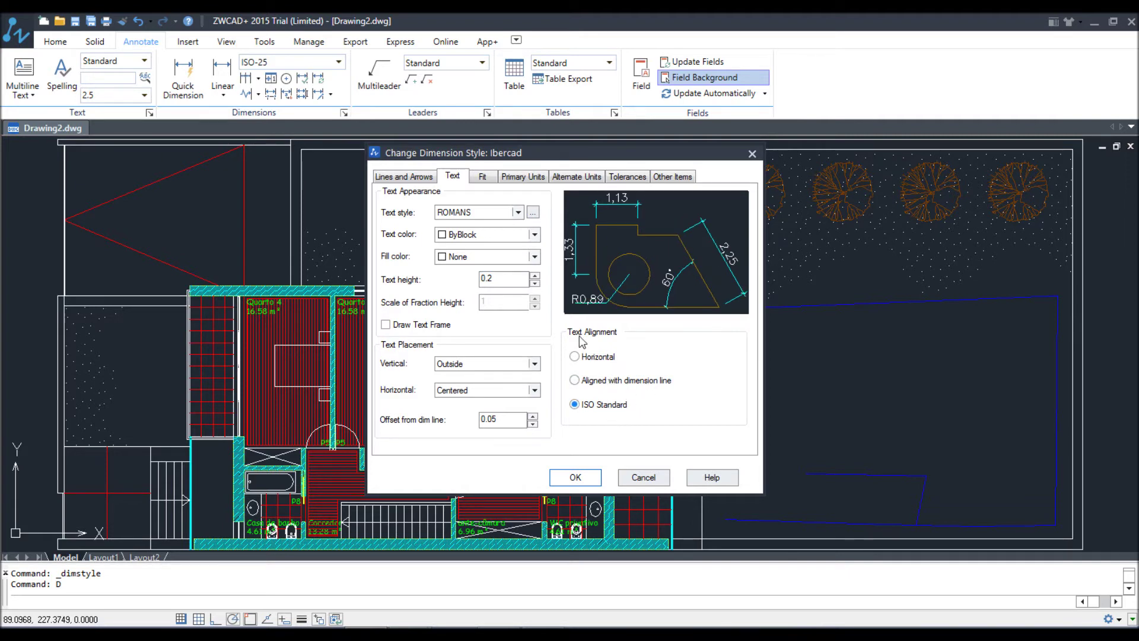
{"action": "left_click", "coordinate": [595, 384]}
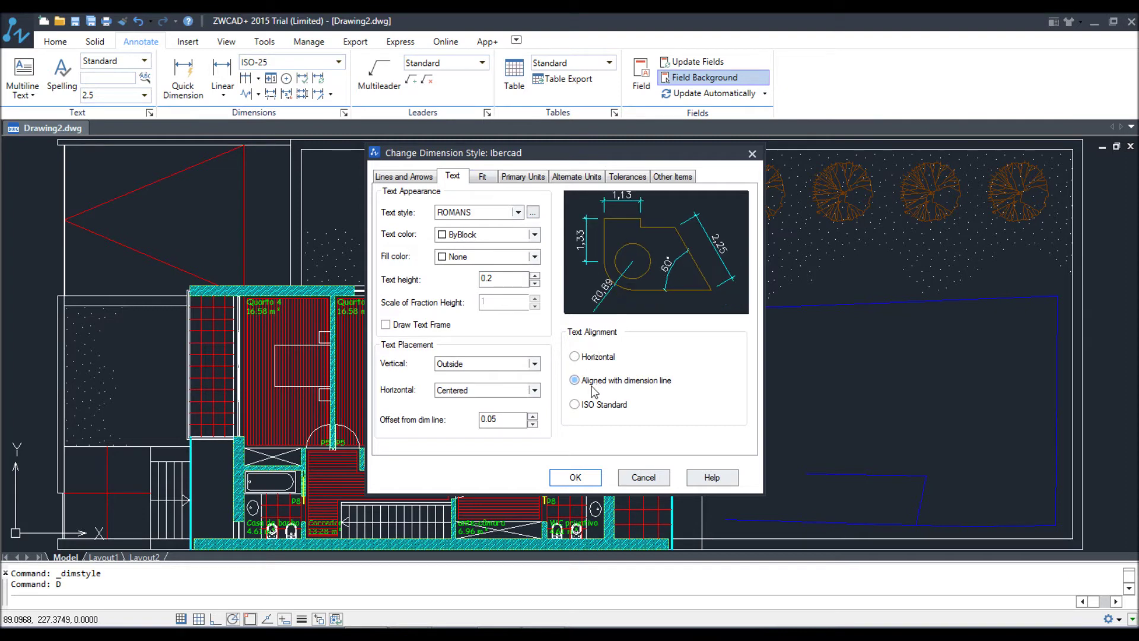
- Set the fit options to always keep text between extension lines and suppress arrows that don't fit inside them
{"action": "left_click", "coordinate": [485, 179]}
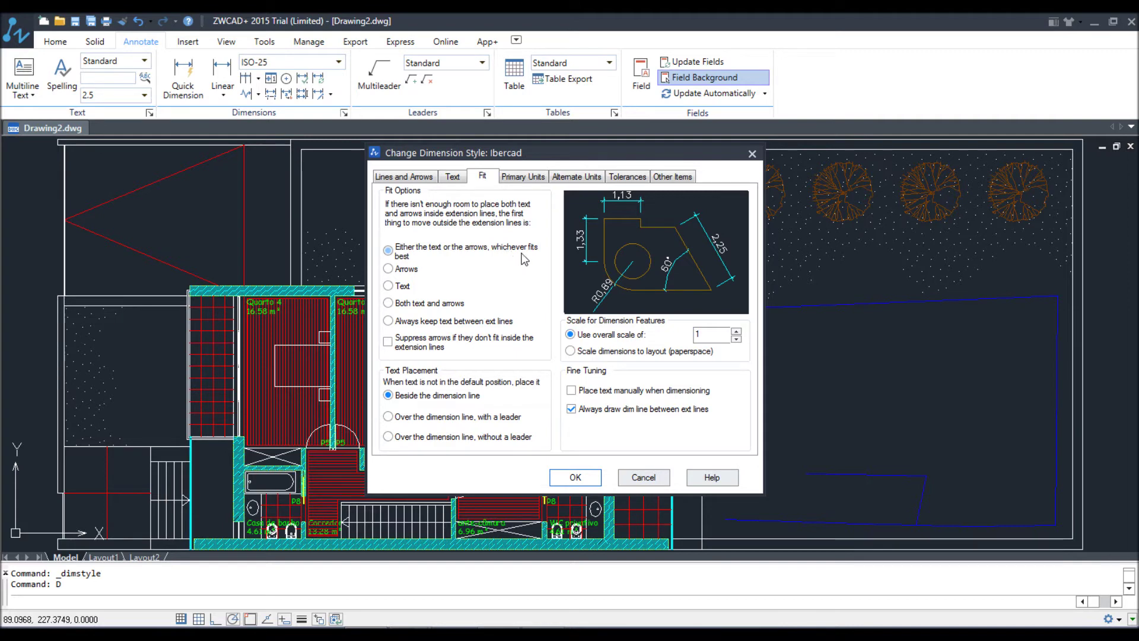
{"action": "left_click", "coordinate": [400, 269]}
{"action": "left_click", "coordinate": [399, 287]}
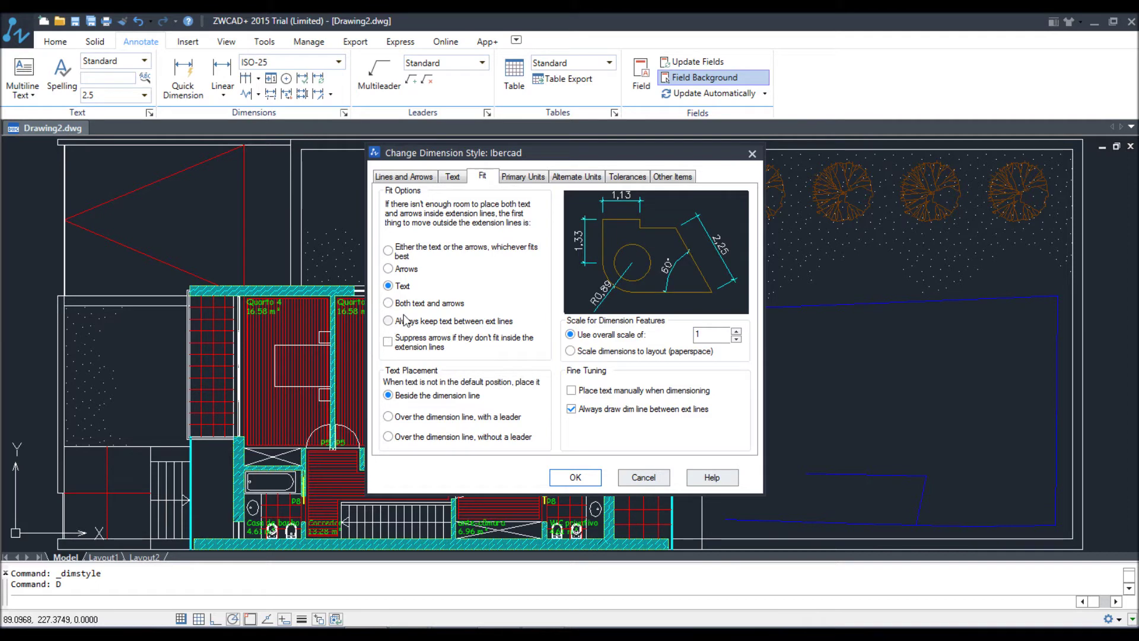
{"action": "left_click", "coordinate": [417, 308]}
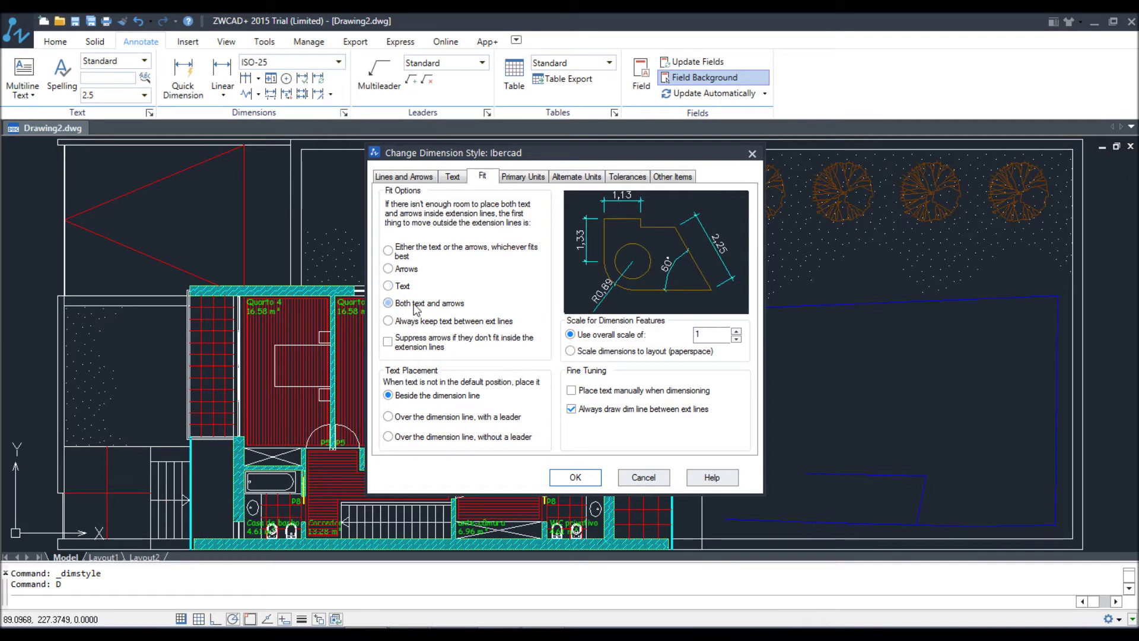
{"action": "left_click", "coordinate": [413, 323]}
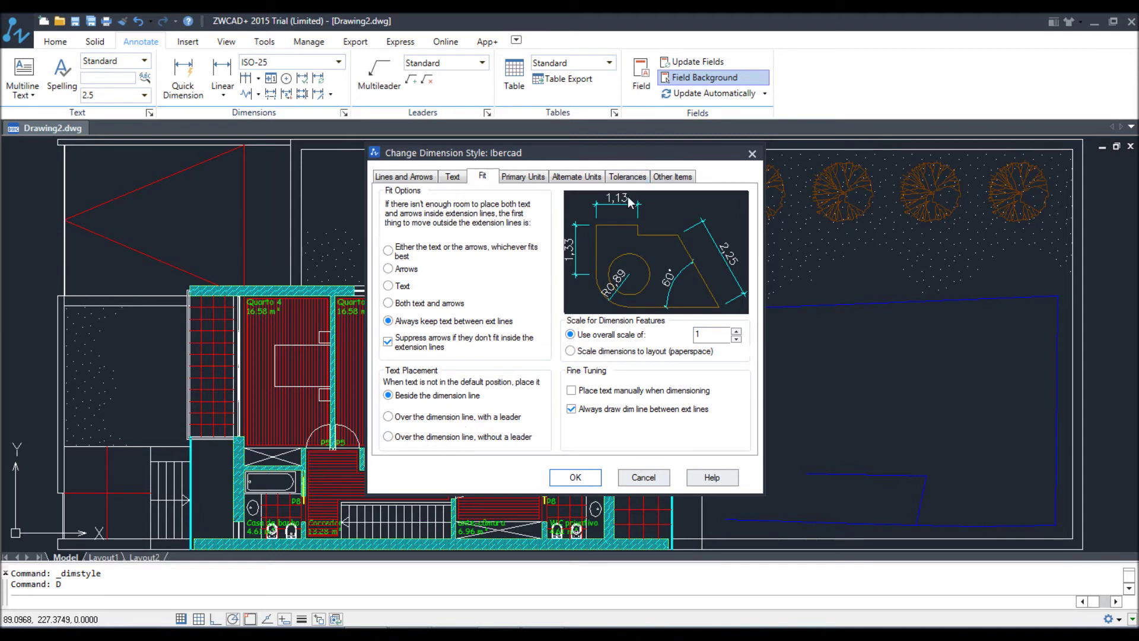
- Try placing displaced text over the dimension line with and without a leader, and return to beside the dimension line
{"action": "left_click", "coordinate": [425, 417]}
{"action": "left_click", "coordinate": [419, 438]}
{"action": "left_click", "coordinate": [418, 395]}
- Try scaling dimensions to layout and an overall scale of 2, and restore the overall scale to 1
{"action": "double_click", "coordinate": [697, 336]}
{"action": "type", "text": "2"}
{"action": "left_click", "coordinate": [604, 351]}
{"action": "left_click", "coordinate": [600, 337]}
{"action": "left_click", "coordinate": [735, 331]}
{"action": "left_click", "coordinate": [735, 331]}
{"action": "type", "text": "2"}
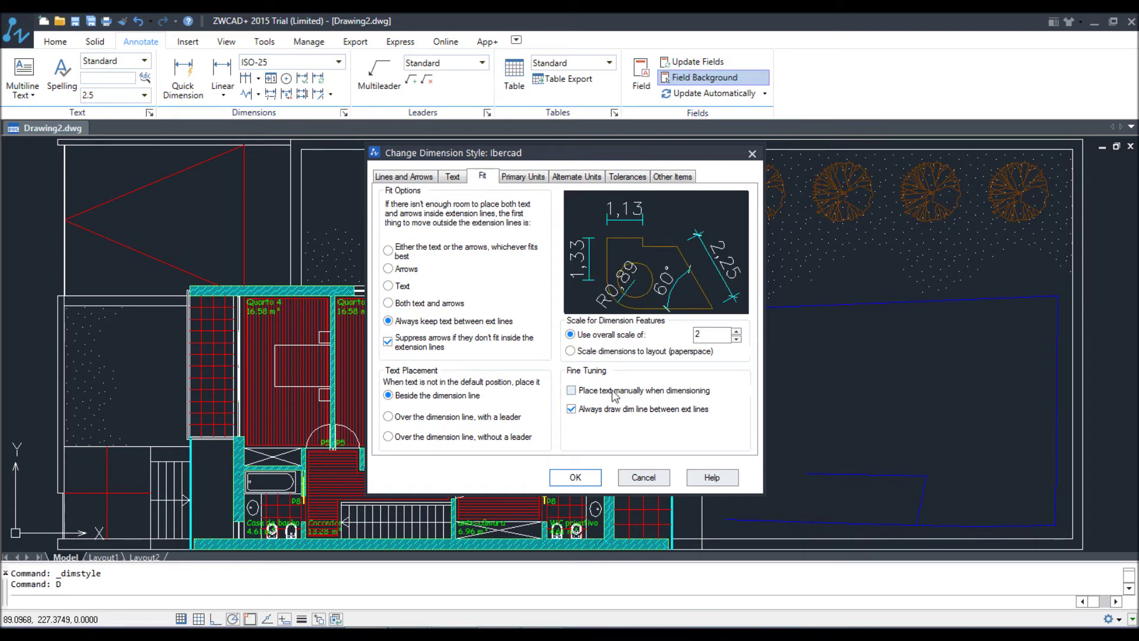
{"action": "double_click", "coordinate": [707, 335]}
{"action": "type", "text": "1"}
{"action": "left_click", "coordinate": [617, 393]}
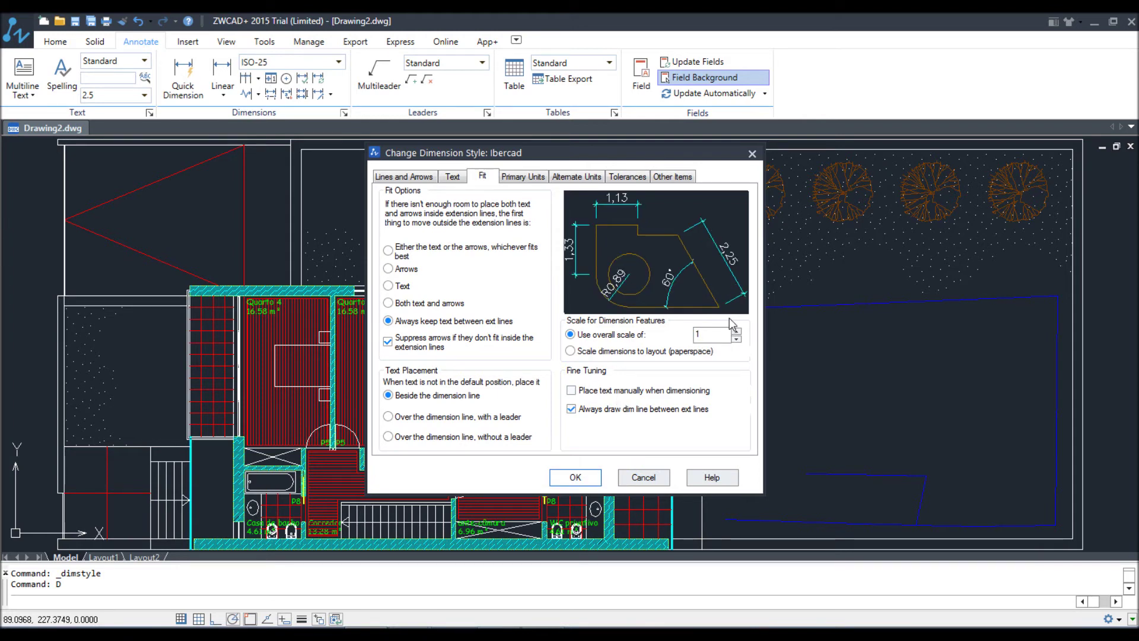
{"action": "double_click", "coordinate": [712, 335]}
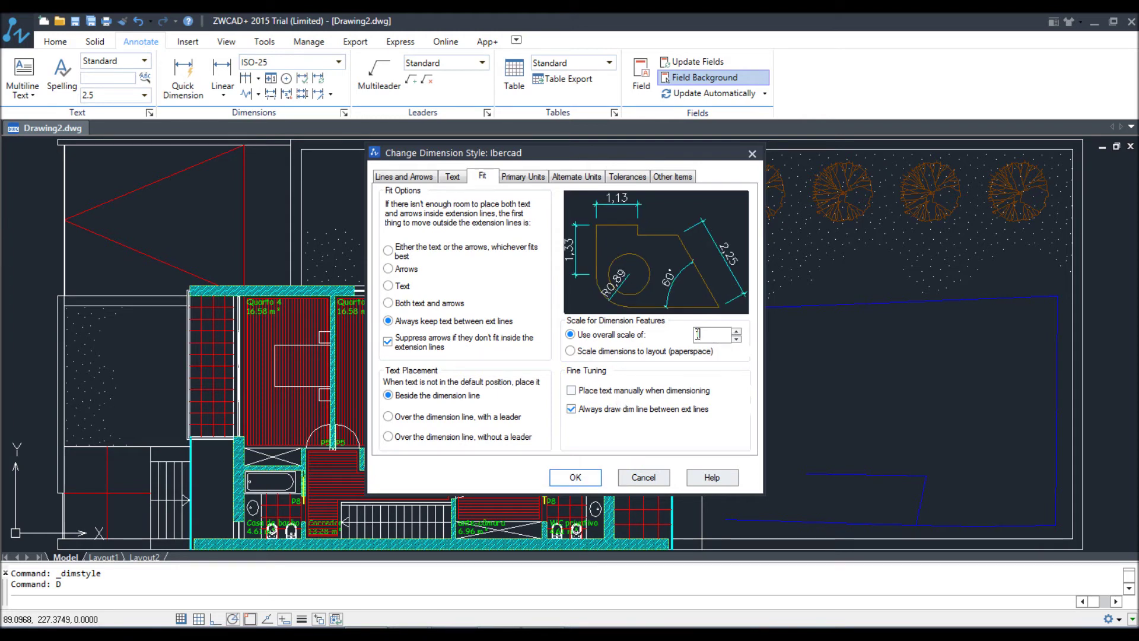
{"action": "left_click", "coordinate": [411, 180]}
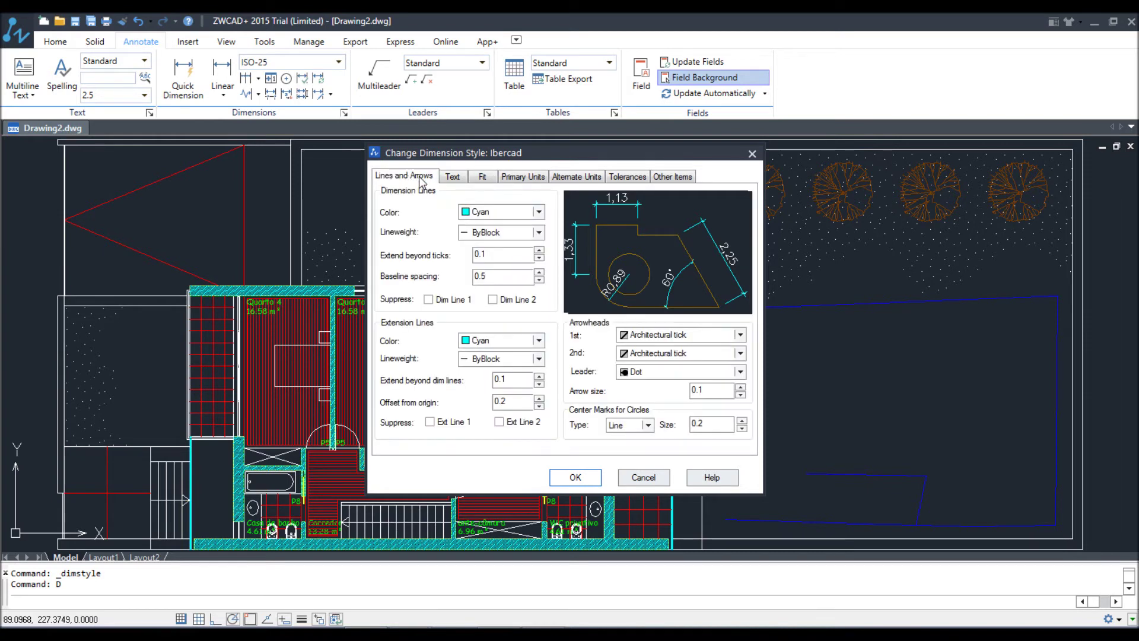
- Try scaling the dimension features to the paperspace layout, and return to an overall scale of 1
{"action": "left_click", "coordinate": [452, 178]}
{"action": "left_click", "coordinate": [482, 177]}
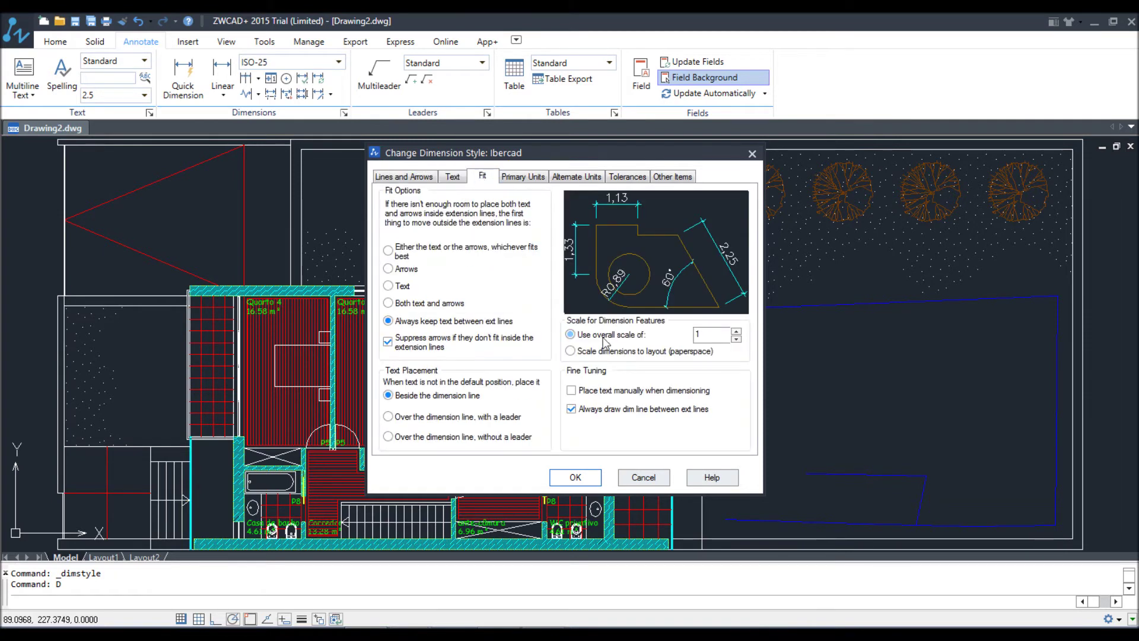
{"action": "left_click", "coordinate": [656, 350]}
{"action": "left_click", "coordinate": [608, 335]}
{"action": "double_click", "coordinate": [708, 334]}
{"action": "type", "text": "1"}
- Try the fine-tuning option for placing text manually when dimensioning, and turn it back off
{"action": "left_click", "coordinate": [571, 390]}
{"action": "left_click", "coordinate": [458, 177]}
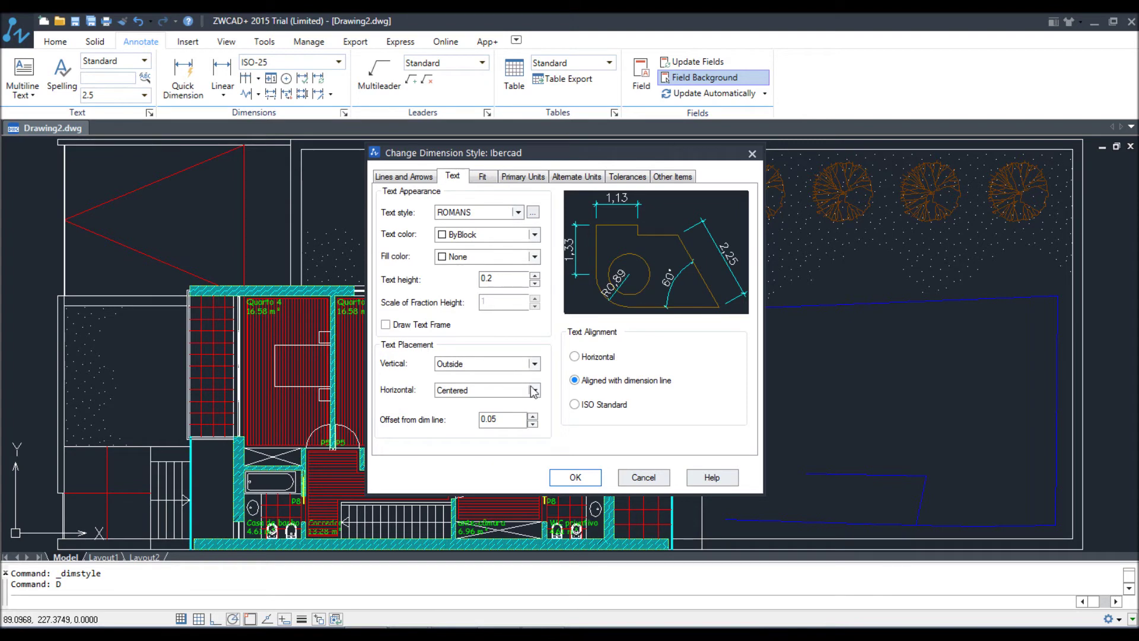
{"action": "left_click", "coordinate": [484, 180]}
{"action": "left_click", "coordinate": [620, 390]}
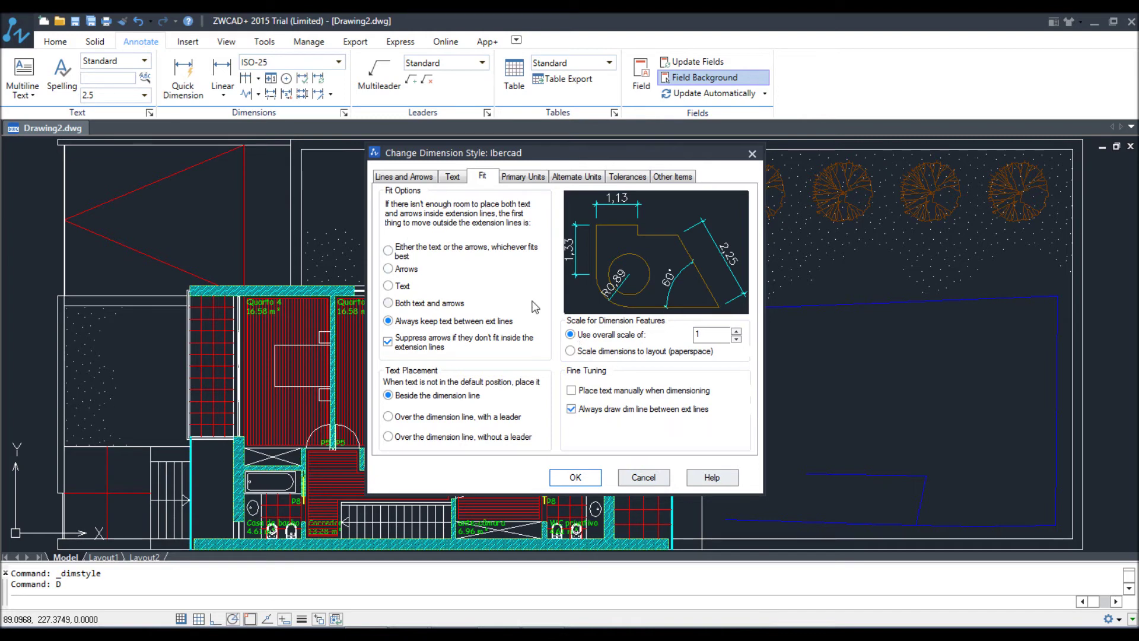
- Try the Engineering, Architectural and Scientific unit formats for linear dimensions, and return to Decimal
{"action": "left_click", "coordinate": [514, 177]}
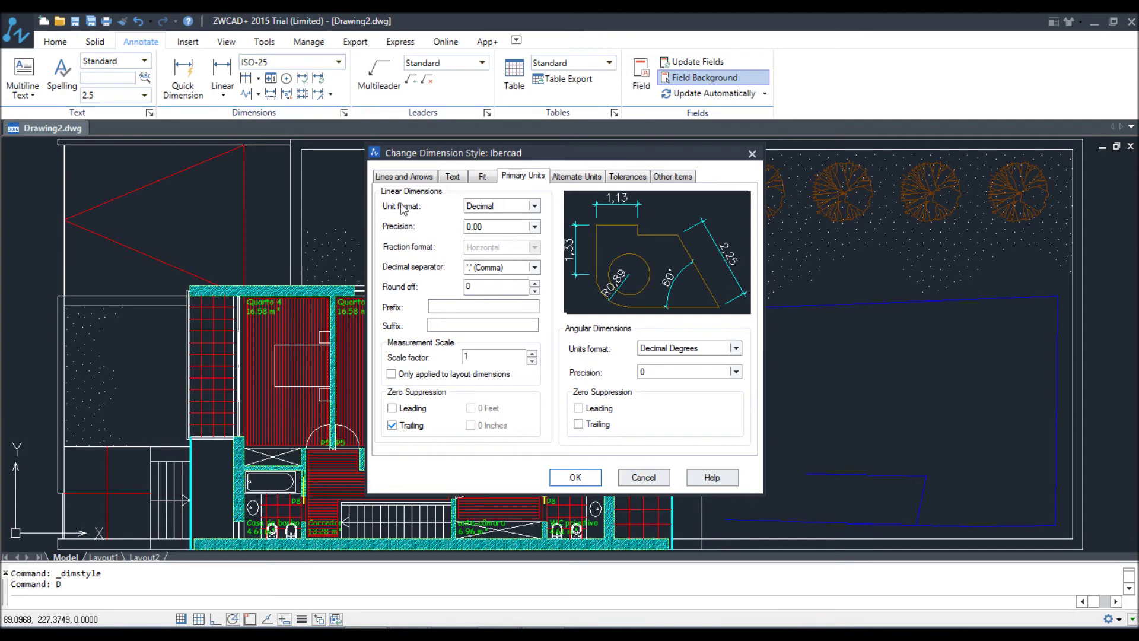
{"action": "left_click", "coordinate": [495, 206]}
{"action": "left_click", "coordinate": [497, 236]}
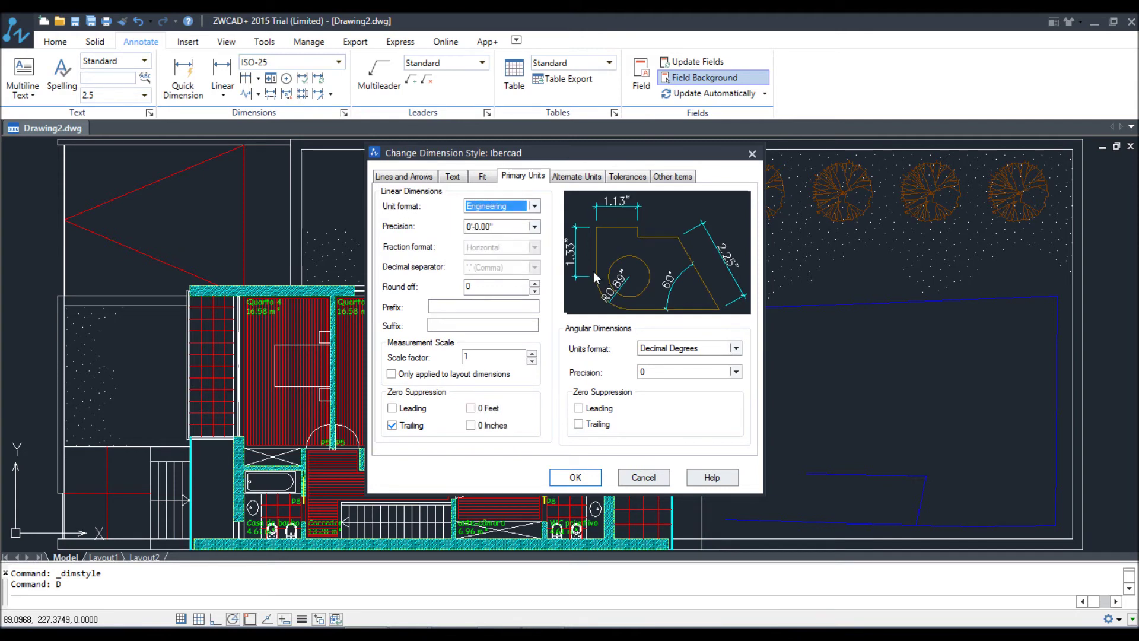
{"action": "left_click", "coordinate": [533, 206]}
{"action": "left_click", "coordinate": [499, 244]}
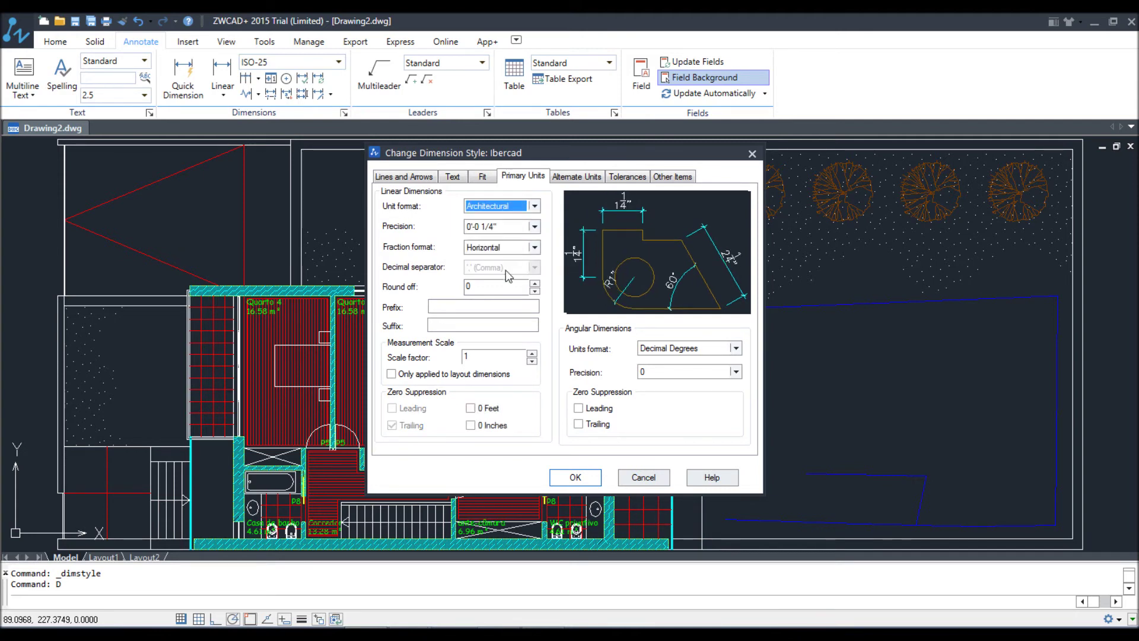
{"action": "left_click", "coordinate": [489, 204]}
{"action": "left_click", "coordinate": [493, 216]}
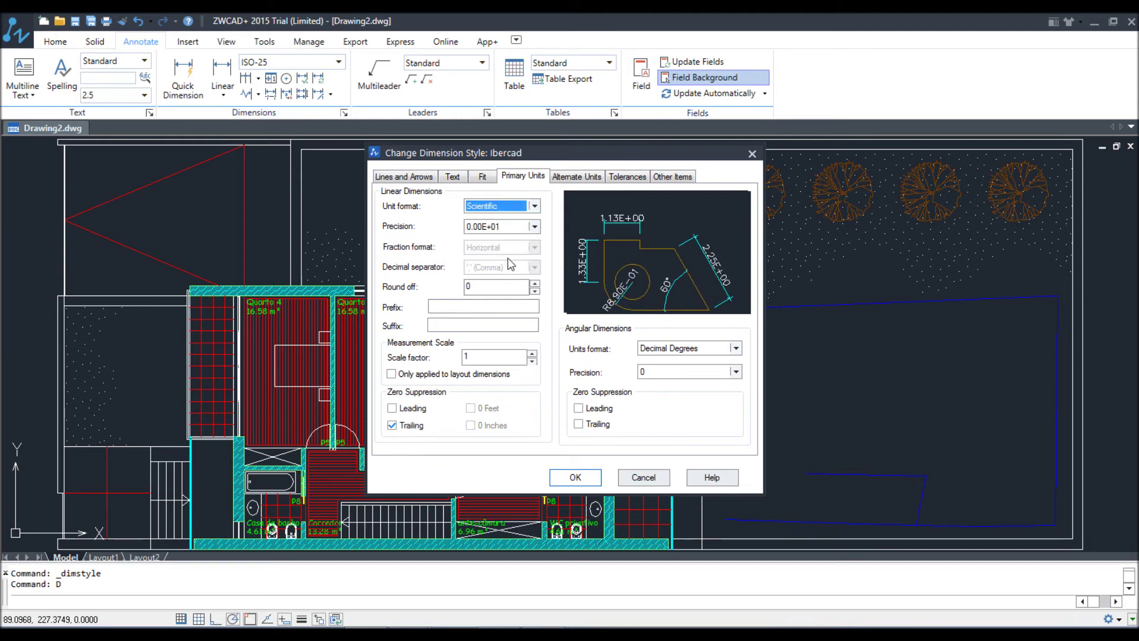
{"action": "left_click", "coordinate": [491, 208]}
{"action": "left_click", "coordinate": [490, 226]}
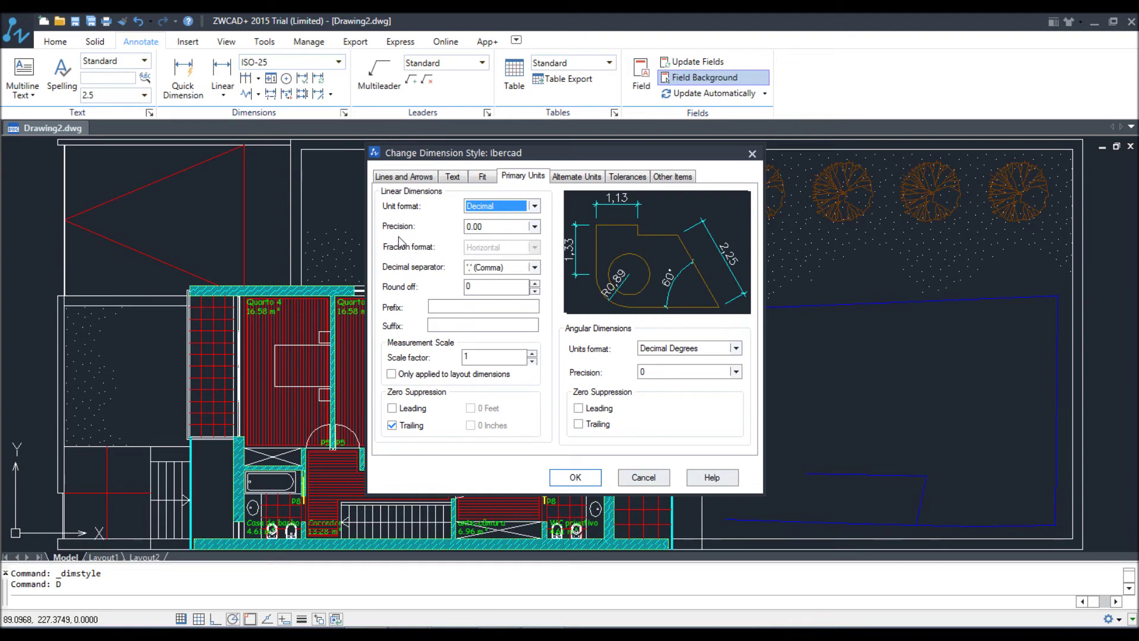
- Try linear dimension precisions of 0.00000 and 0.00, and set the precision to 0.000
{"action": "left_click", "coordinate": [503, 226]}
{"action": "left_click", "coordinate": [510, 267]}
{"action": "left_click", "coordinate": [504, 230]}
{"action": "left_click", "coordinate": [502, 286]}
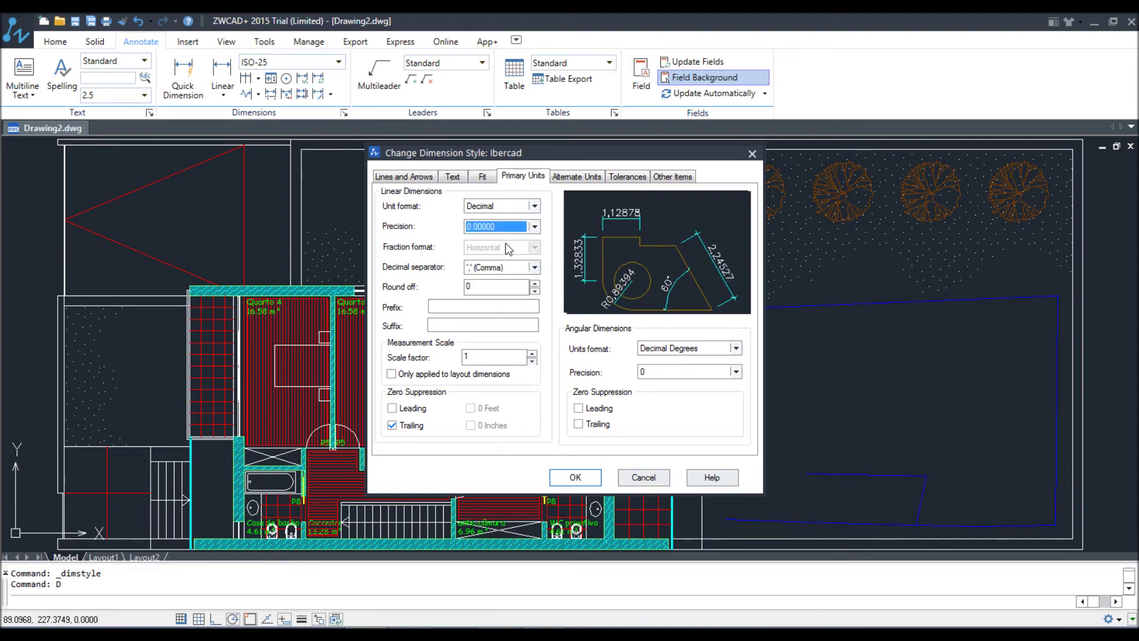
{"action": "left_click", "coordinate": [503, 229]}
{"action": "left_click", "coordinate": [502, 257]}
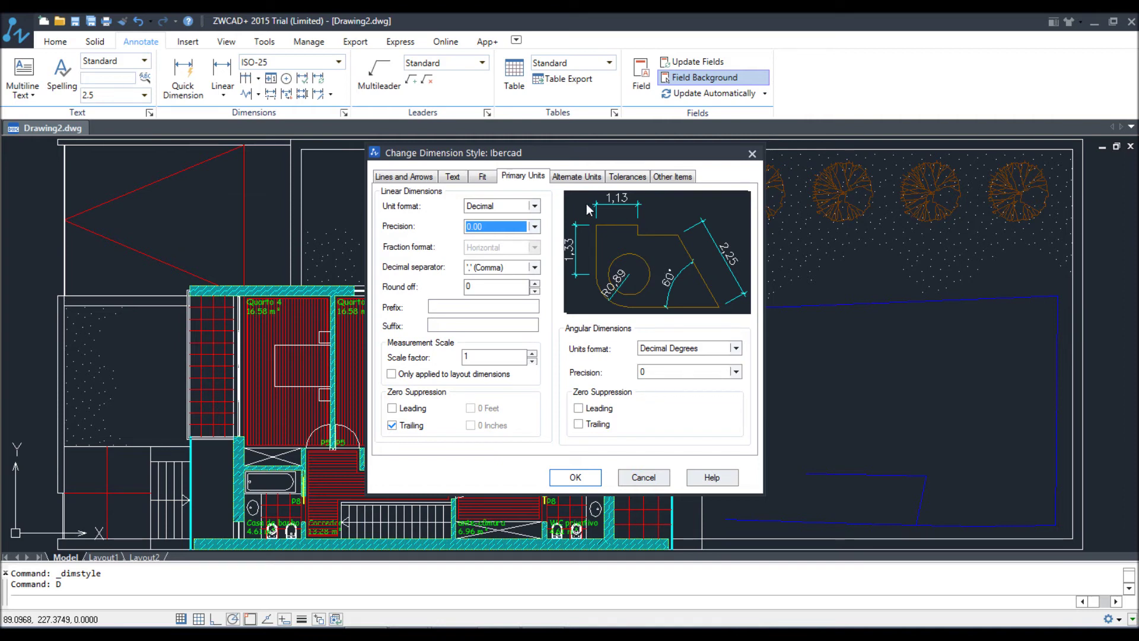
{"action": "left_click", "coordinate": [511, 226]}
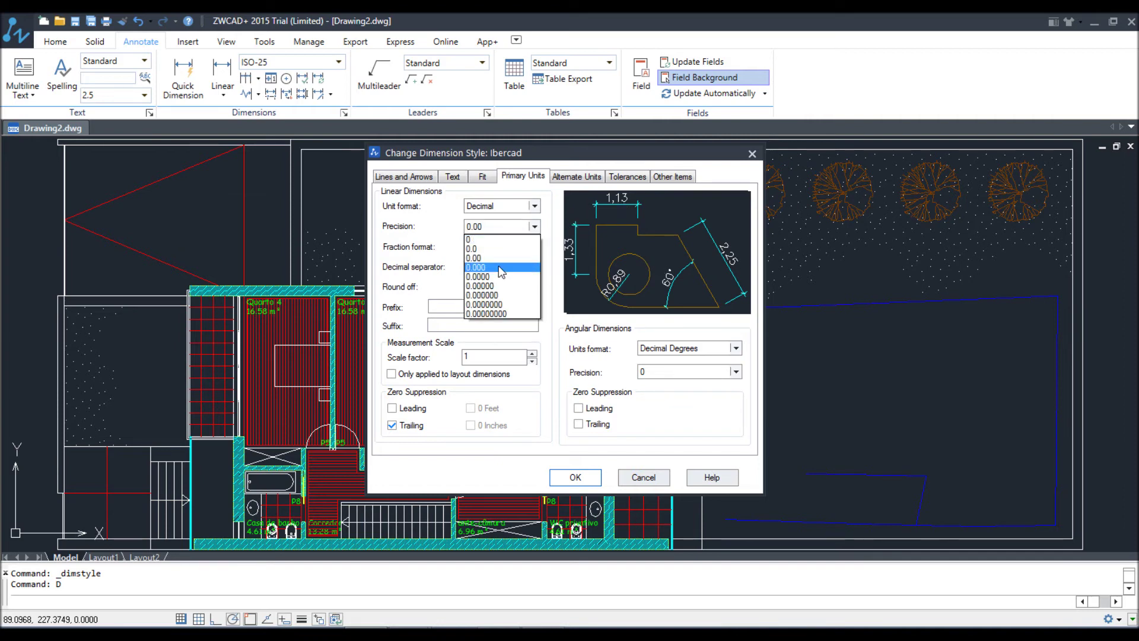
{"action": "left_click", "coordinate": [500, 267]}
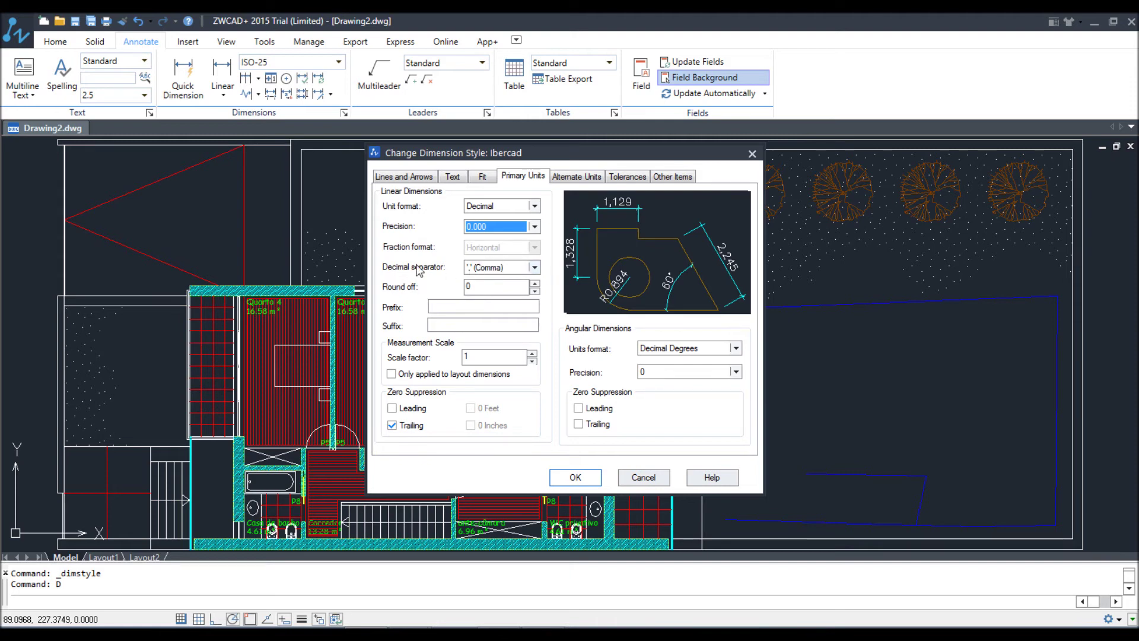
- Set the decimal separator of the linear dimensions to a period
{"action": "left_click", "coordinate": [491, 267]}
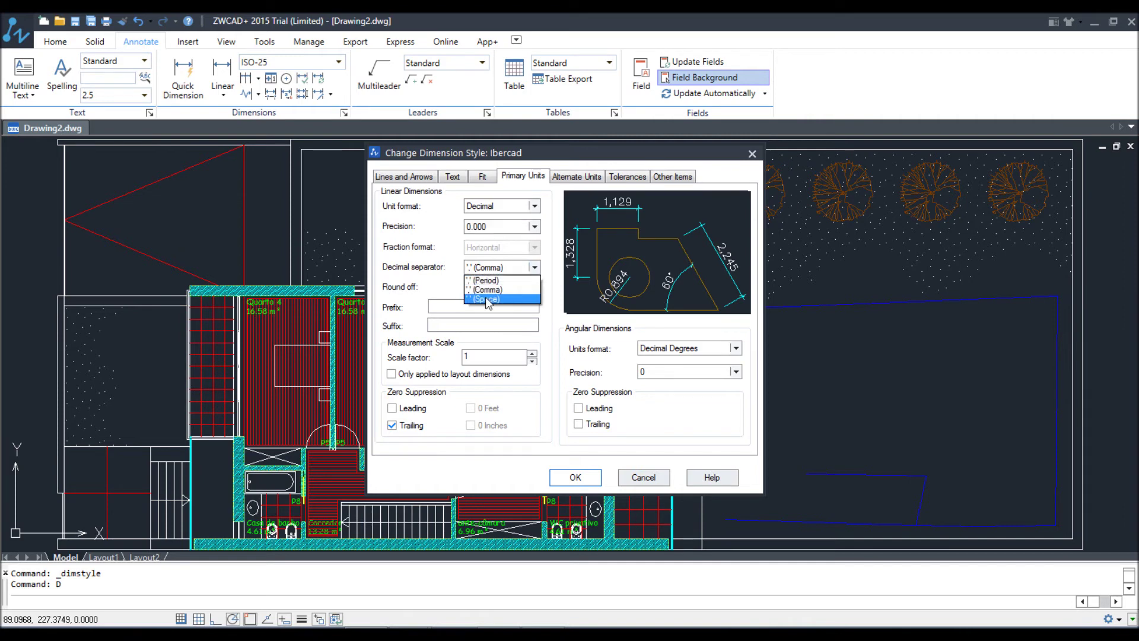
{"action": "left_click", "coordinate": [486, 280]}
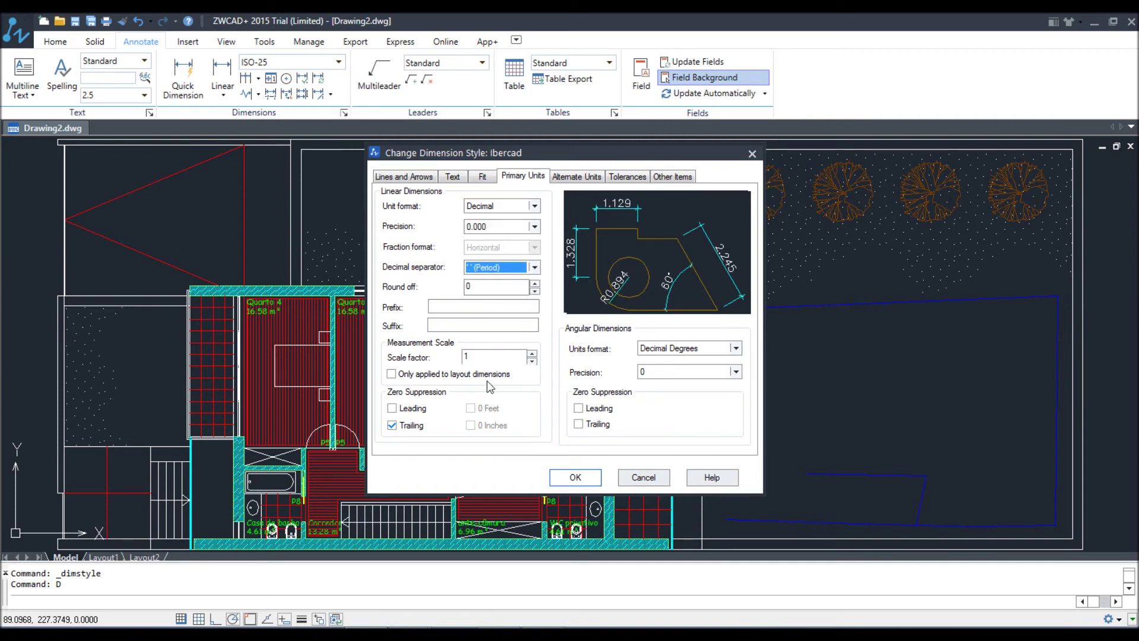
{"action": "left_click", "coordinate": [490, 270]}
{"action": "left_click", "coordinate": [491, 270]}
- Try rounding off linear dimensions to 0.003, and restore the round-off value to 0
{"action": "double_click", "coordinate": [497, 286]}
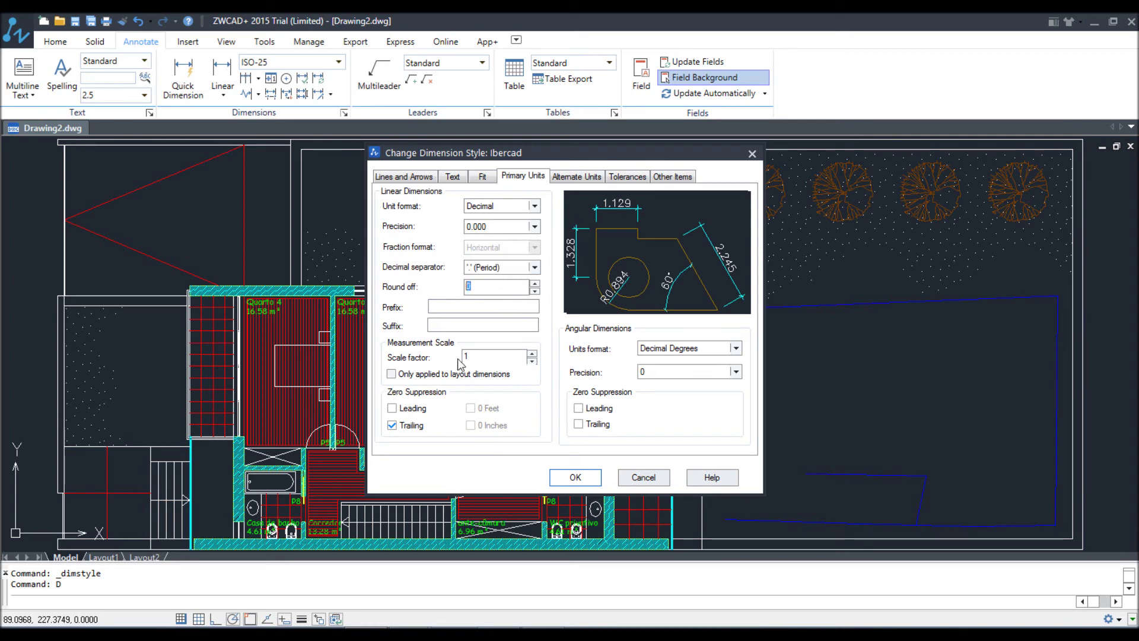
{"action": "left_click", "coordinate": [535, 284]}
{"action": "left_click", "coordinate": [535, 291]}
{"action": "left_click", "coordinate": [535, 283]}
{"action": "left_click", "coordinate": [536, 283]}
{"action": "left_click", "coordinate": [535, 284]}
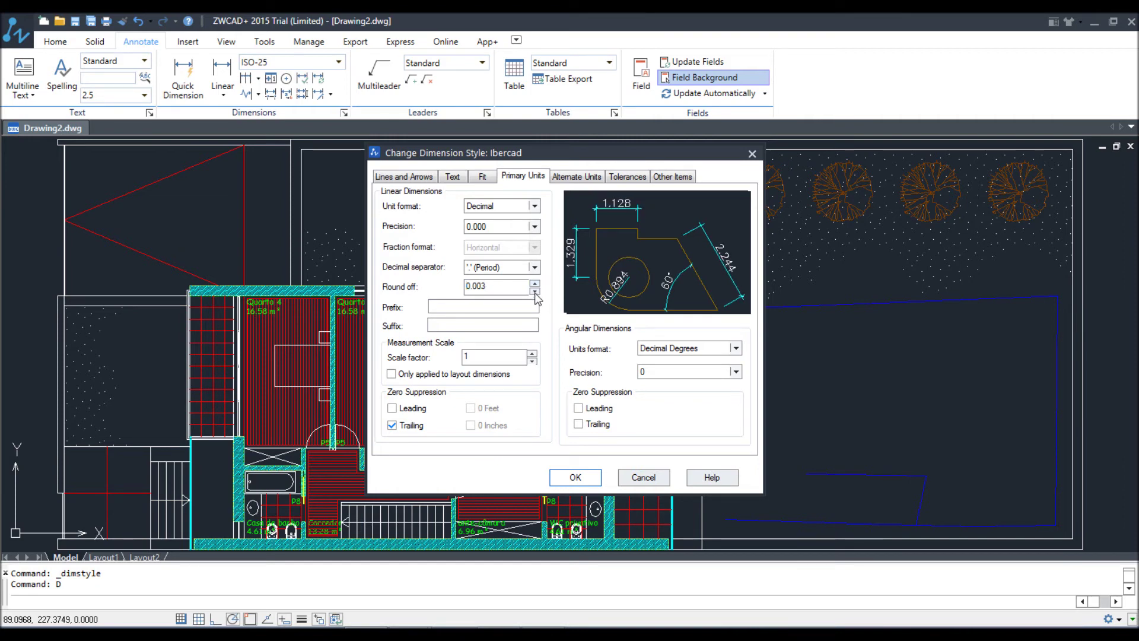
{"action": "left_click", "coordinate": [535, 291]}
{"action": "left_click", "coordinate": [535, 291]}
{"action": "left_click", "coordinate": [535, 292]}
- Try the prefix "comp" and the suffix "m" on the linear dimensions, and clear both
{"action": "left_click", "coordinate": [485, 325]}
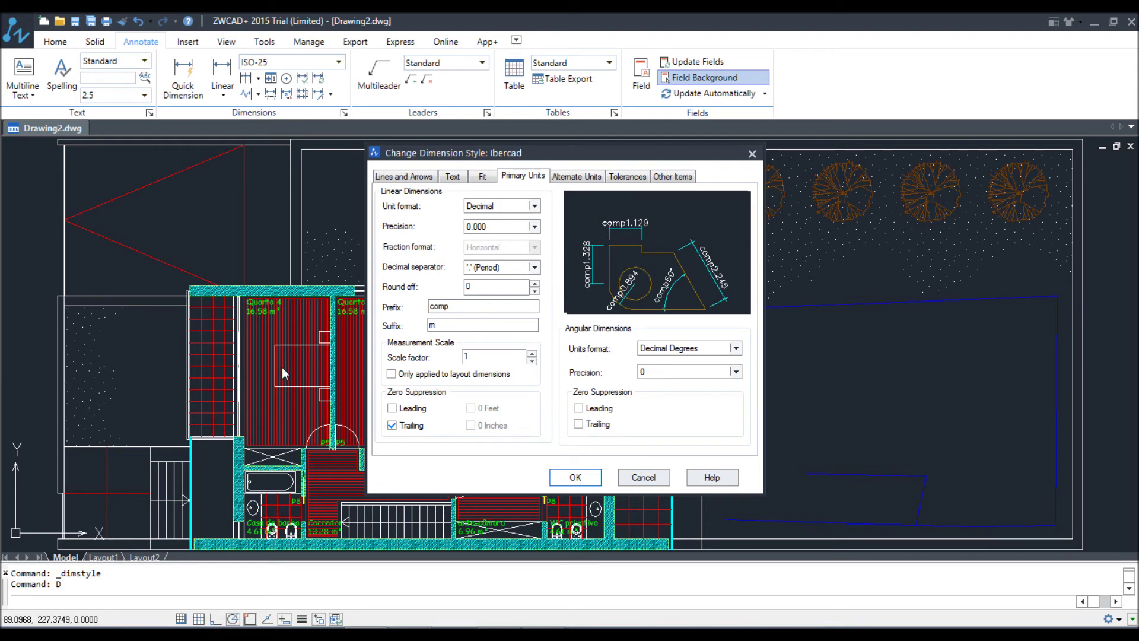
{"action": "left_click", "coordinate": [478, 303]}
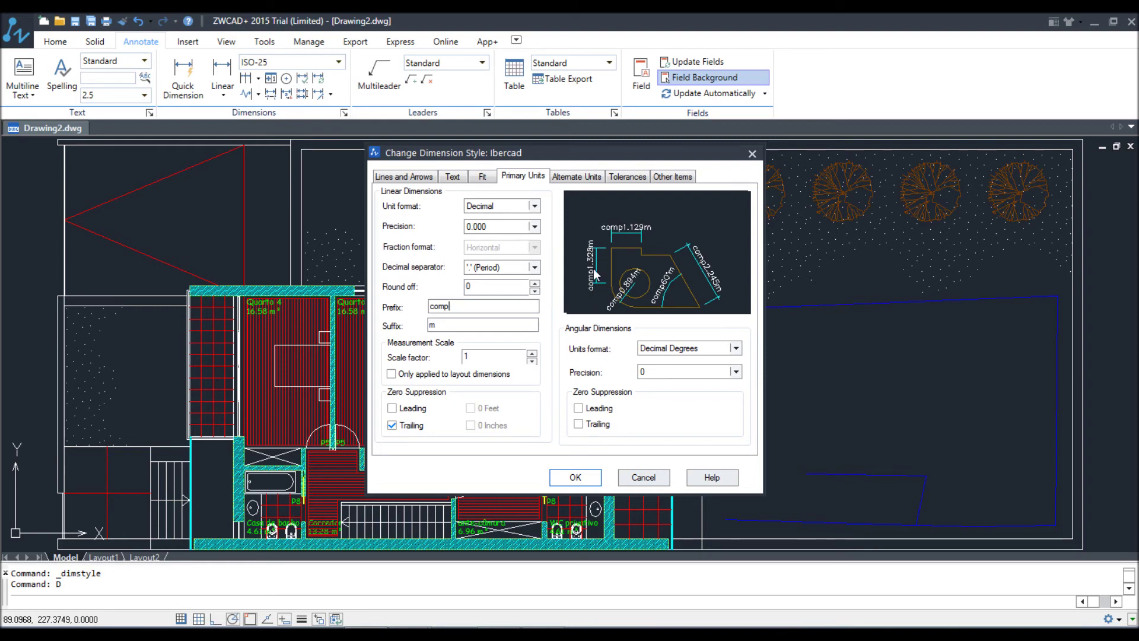
{"action": "left_click_drag", "start_coordinate": [482, 306], "coordinate": [394, 296]}
{"action": "key", "text": "BackSpace"}
{"action": "left_click", "coordinate": [474, 326]}
{"action": "key", "text": "BackSpace"}
{"action": "left_click", "coordinate": [462, 305]}
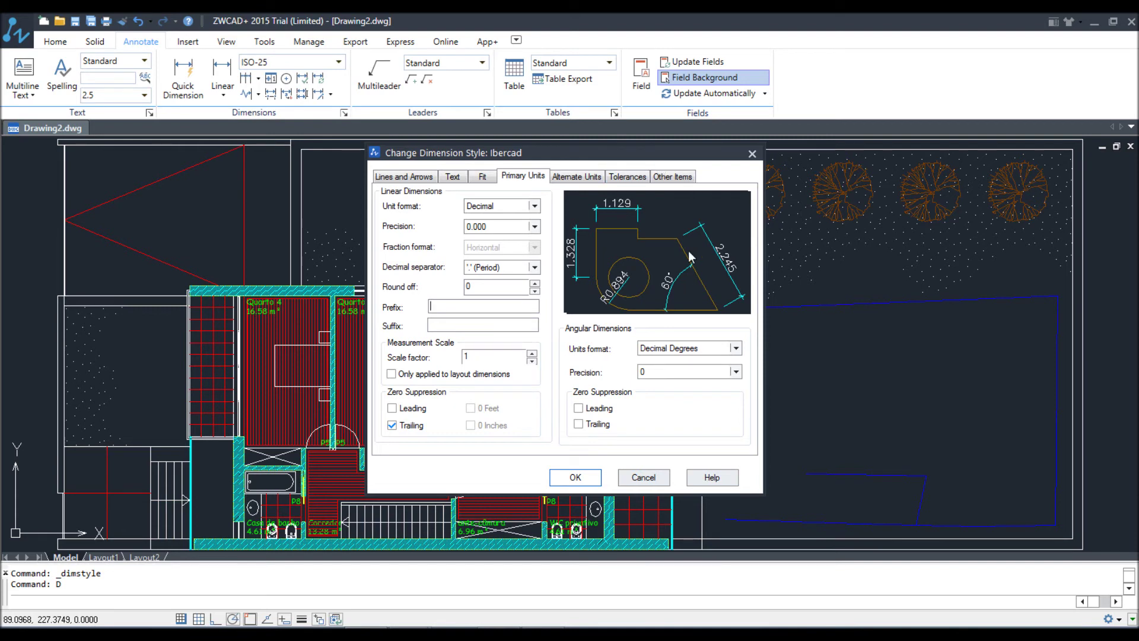
- Try measurement scale factors of 2 and 0.5, restore the factor to 1, and try limiting it to layout dimensions before turning that off
{"action": "double_click", "coordinate": [493, 357]}
{"action": "left_click", "coordinate": [468, 308]}
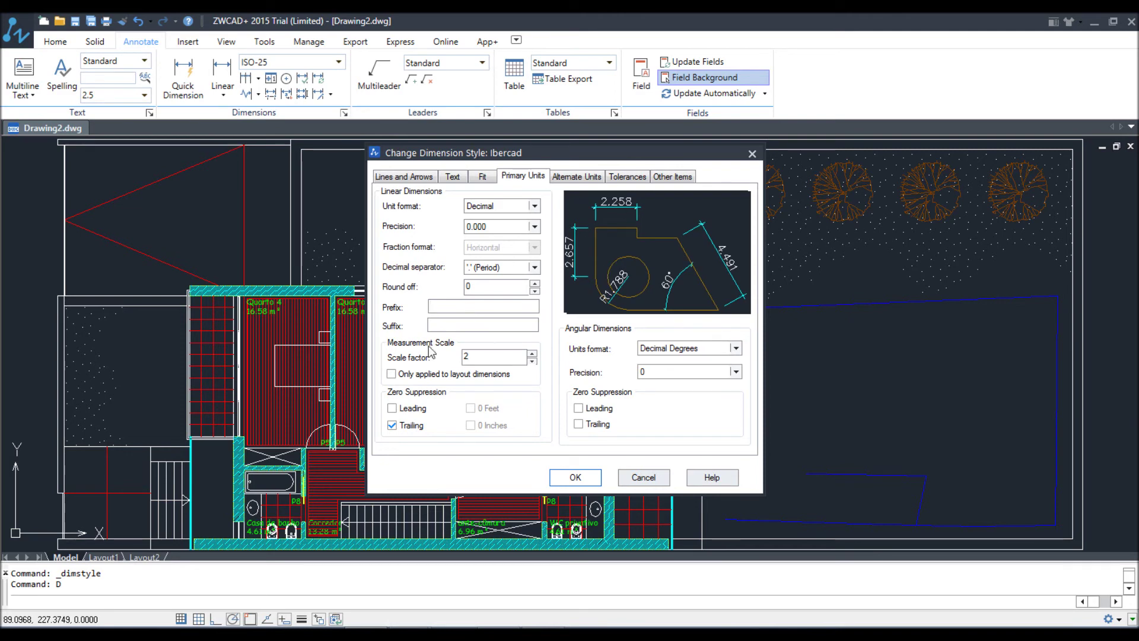
{"action": "left_click_drag", "start_coordinate": [490, 355], "coordinate": [404, 354]}
{"action": "type", "text": "0.5"}
{"action": "left_click", "coordinate": [446, 308]}
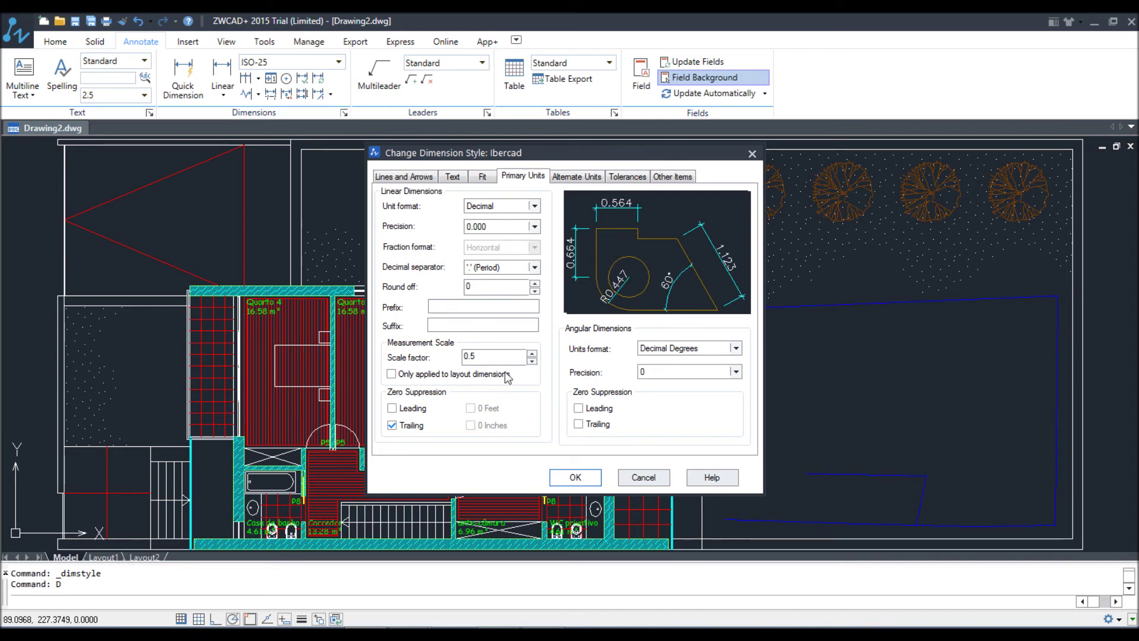
{"action": "double_click", "coordinate": [489, 355]}
{"action": "type", "text": "1"}
{"action": "left_click", "coordinate": [441, 306]}
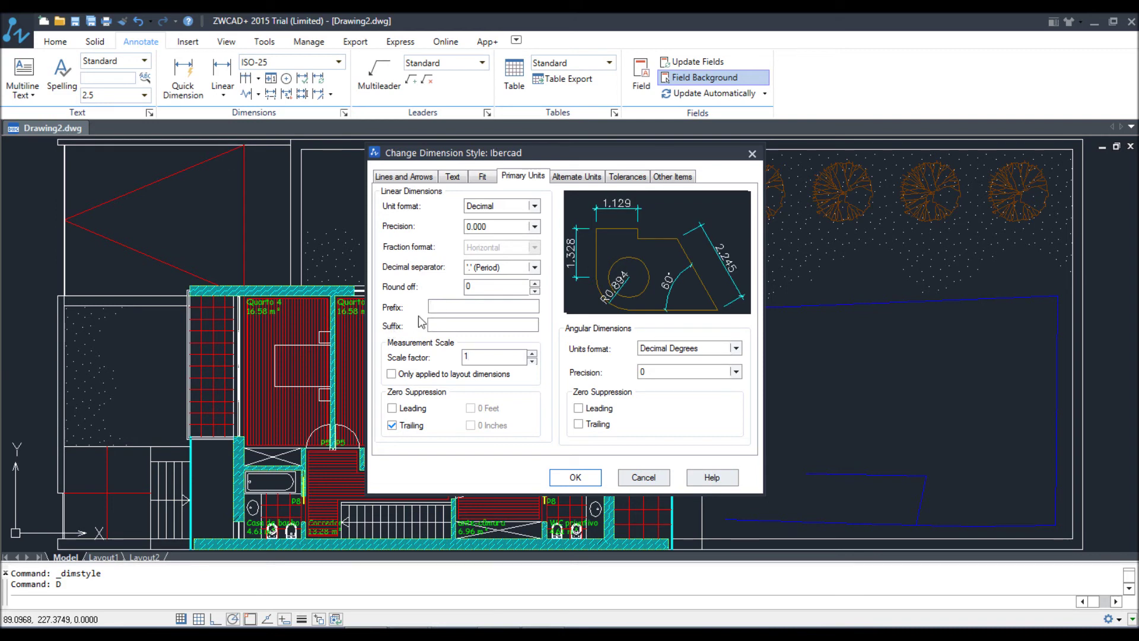
{"action": "left_click", "coordinate": [425, 376]}
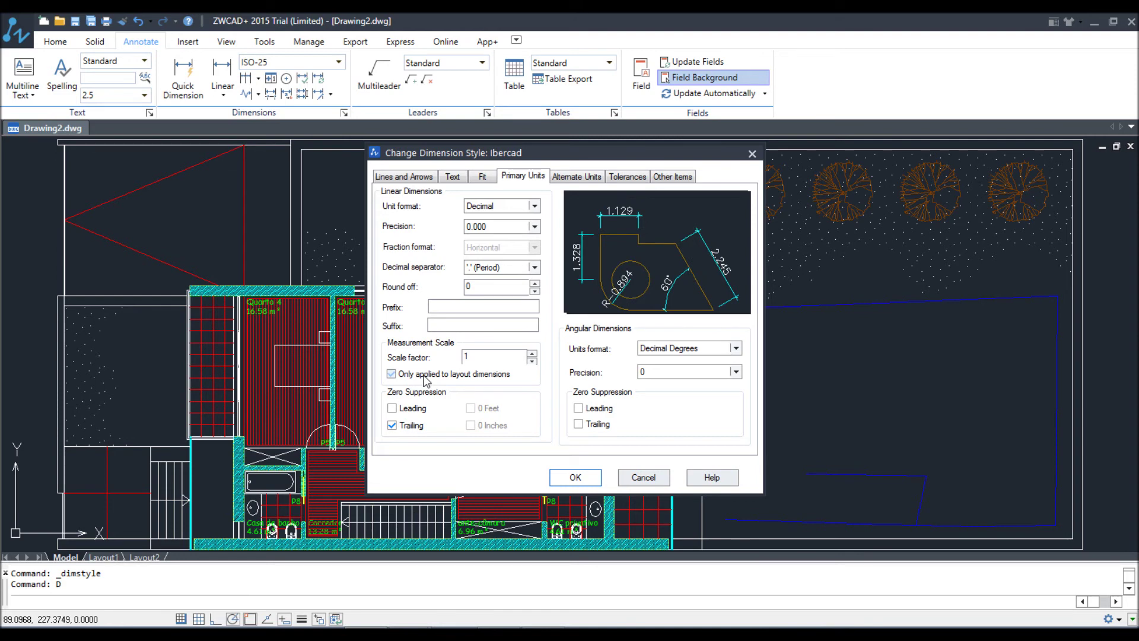
{"action": "left_click", "coordinate": [424, 377]}
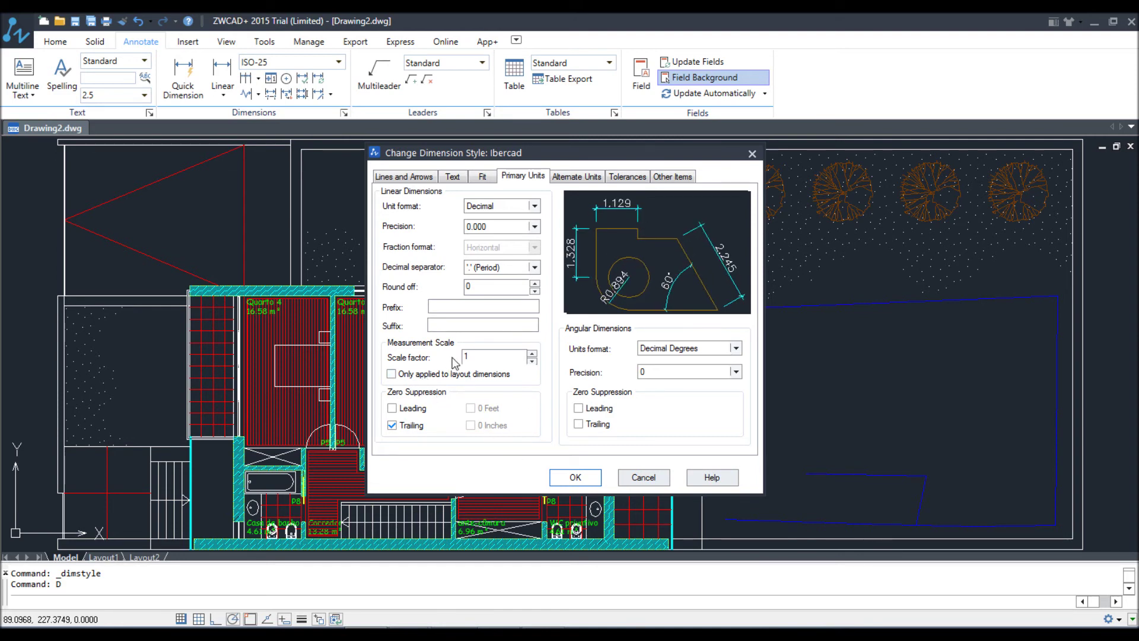
- Try suppressing leading zeros in linear dimensions, and leave both leading and trailing zero suppression off
{"action": "left_click_drag", "start_coordinate": [497, 151], "coordinate": [475, 128]}
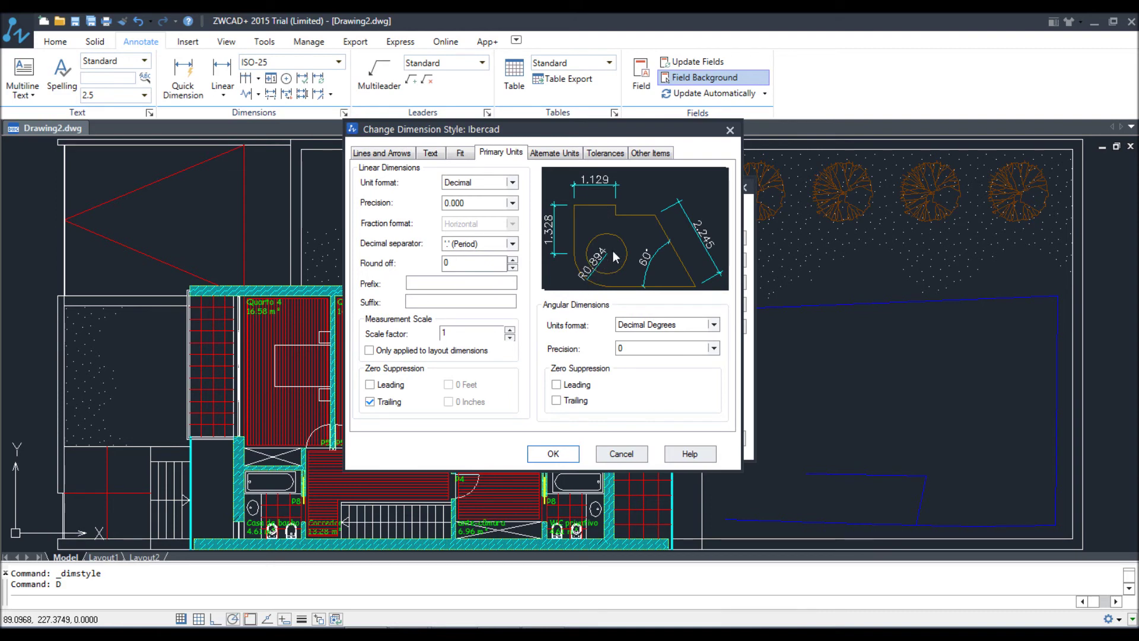
{"action": "left_click", "coordinate": [390, 386]}
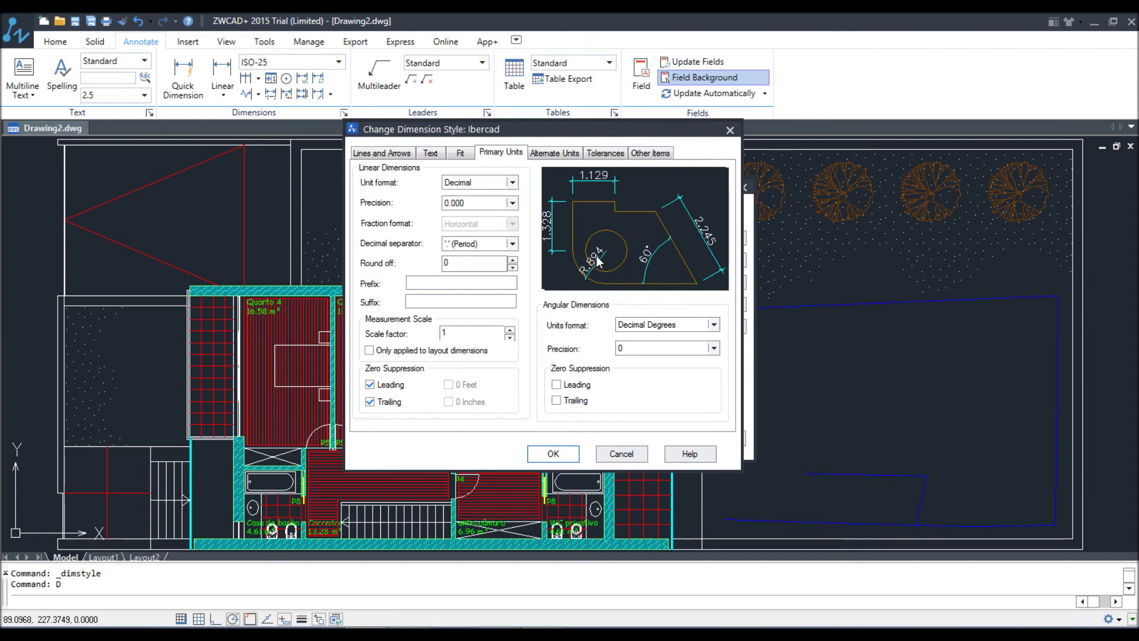
{"action": "left_click", "coordinate": [403, 385]}
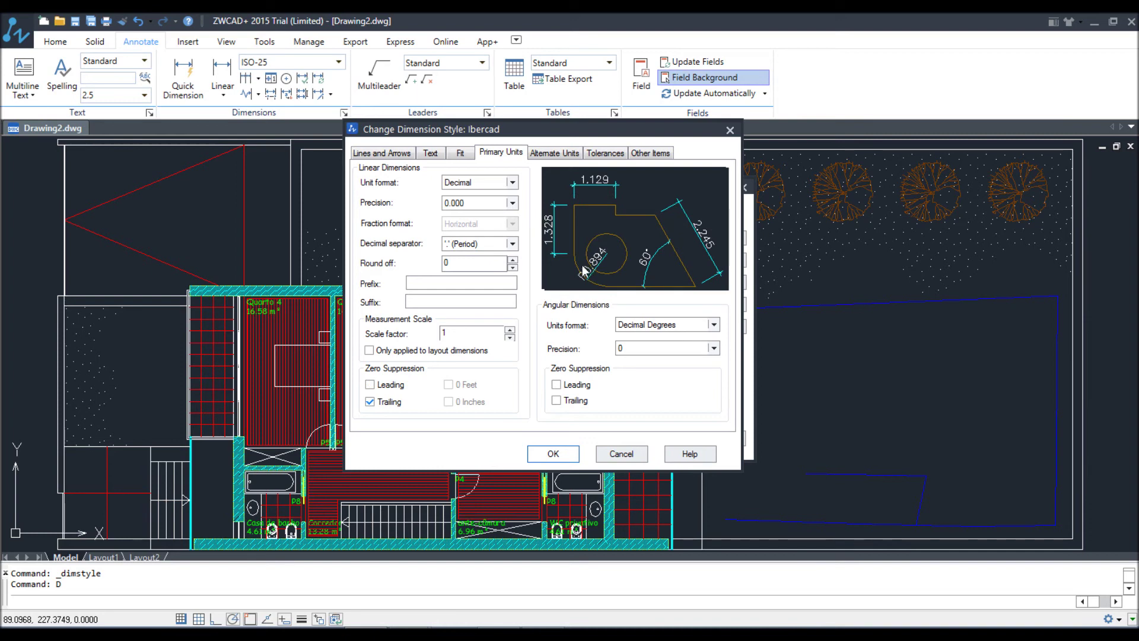
{"action": "left_click", "coordinate": [371, 403]}
{"action": "left_click", "coordinate": [400, 407]}
- Try Degrees Minutes Seconds, Grads and Radians as the angular units format, and return to Decimal Degrees
{"action": "left_click", "coordinate": [660, 325]}
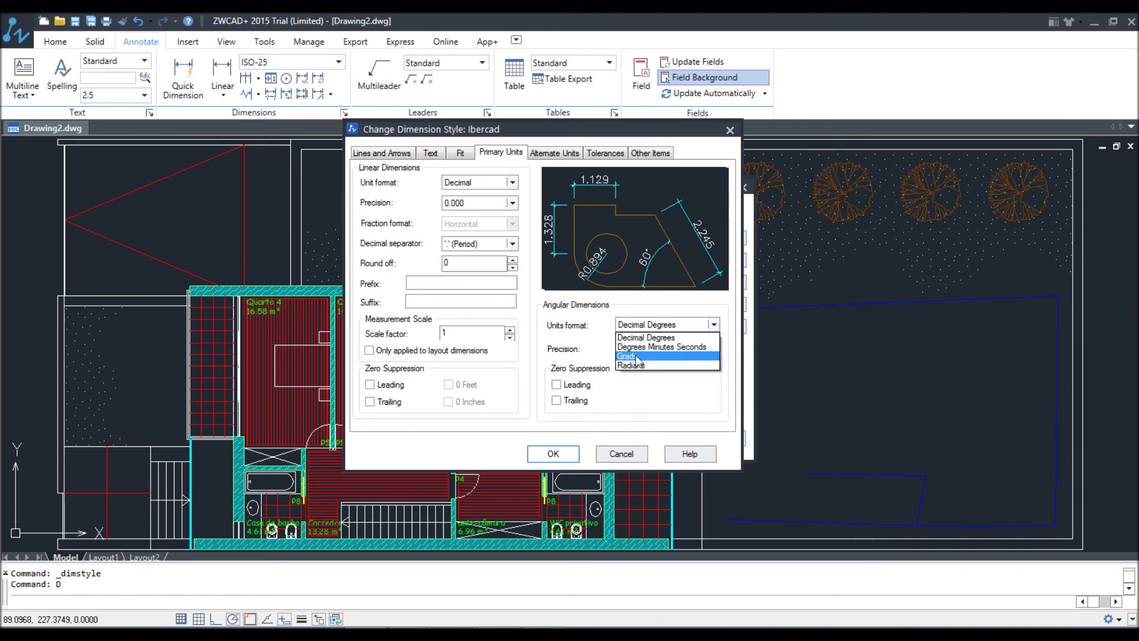
{"action": "left_click", "coordinate": [641, 346]}
{"action": "left_click", "coordinate": [649, 327]}
{"action": "left_click", "coordinate": [637, 358]}
{"action": "left_click", "coordinate": [644, 325]}
{"action": "left_click", "coordinate": [640, 365]}
{"action": "left_click", "coordinate": [657, 327]}
{"action": "left_click", "coordinate": [655, 336]}
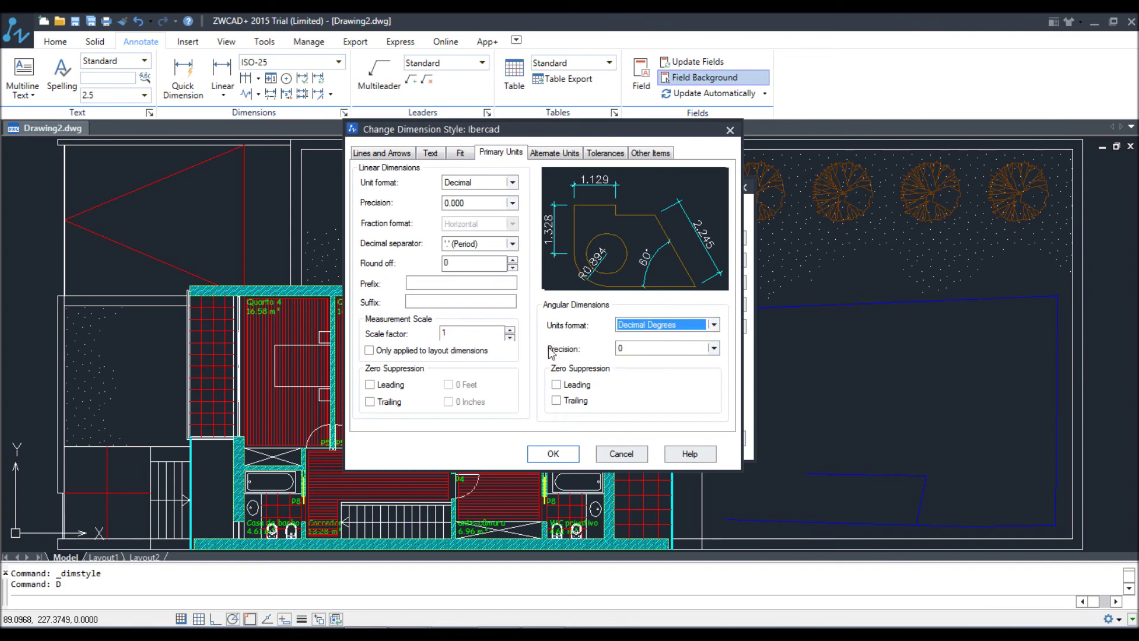
- Set the angular dimension precision to 0.00 and suppress leading and trailing zeros
{"action": "left_click", "coordinate": [643, 348]}
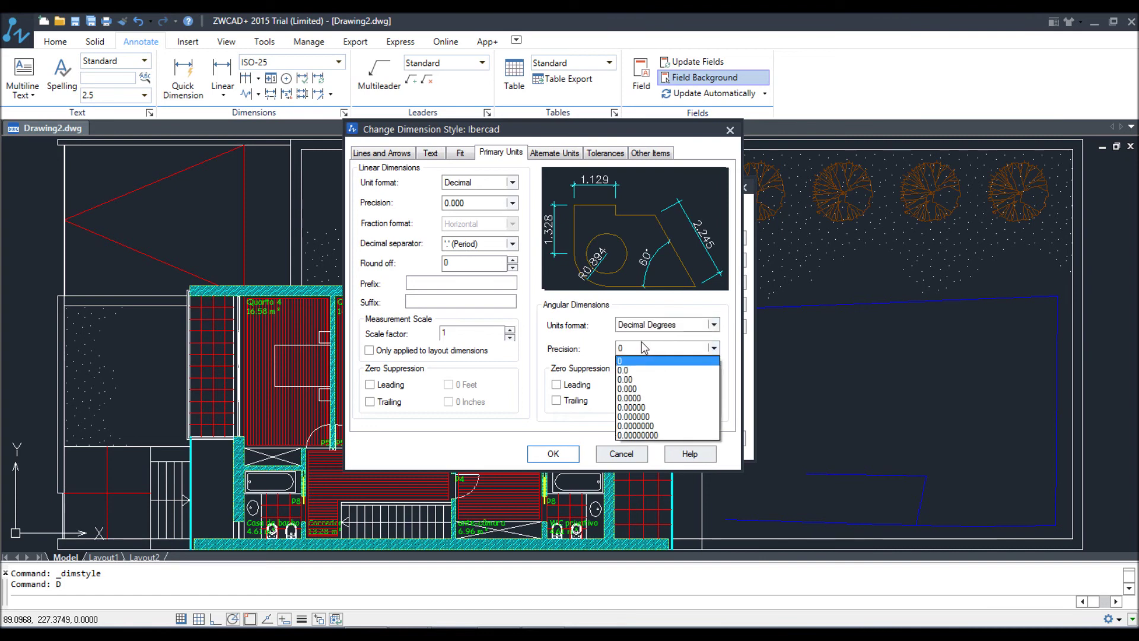
{"action": "left_click", "coordinate": [627, 379]}
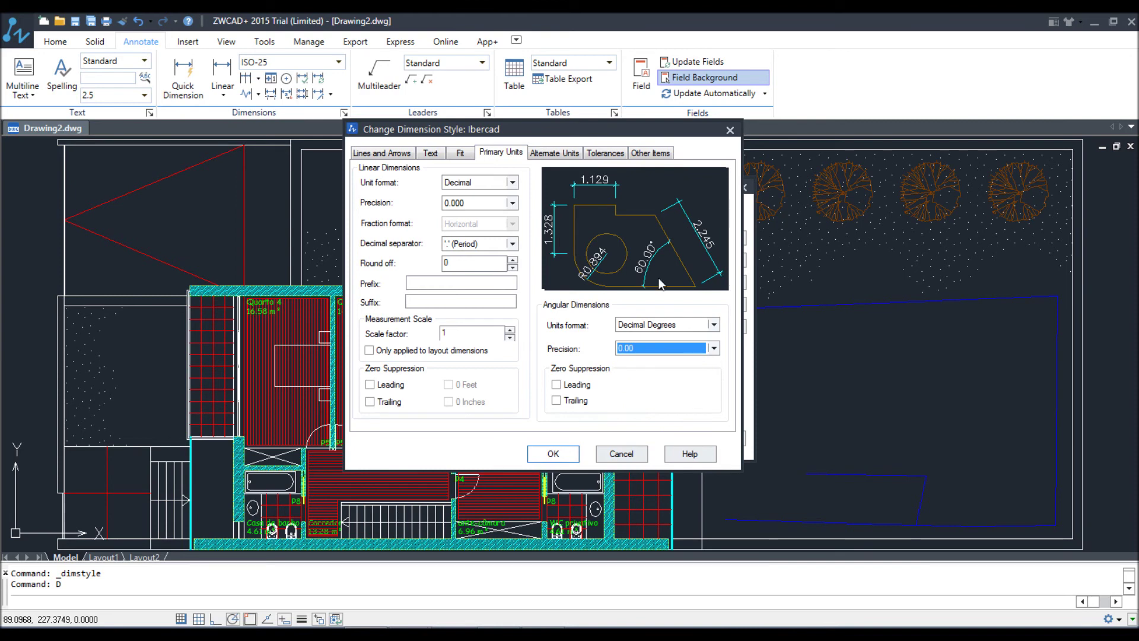
{"action": "left_click", "coordinate": [575, 387]}
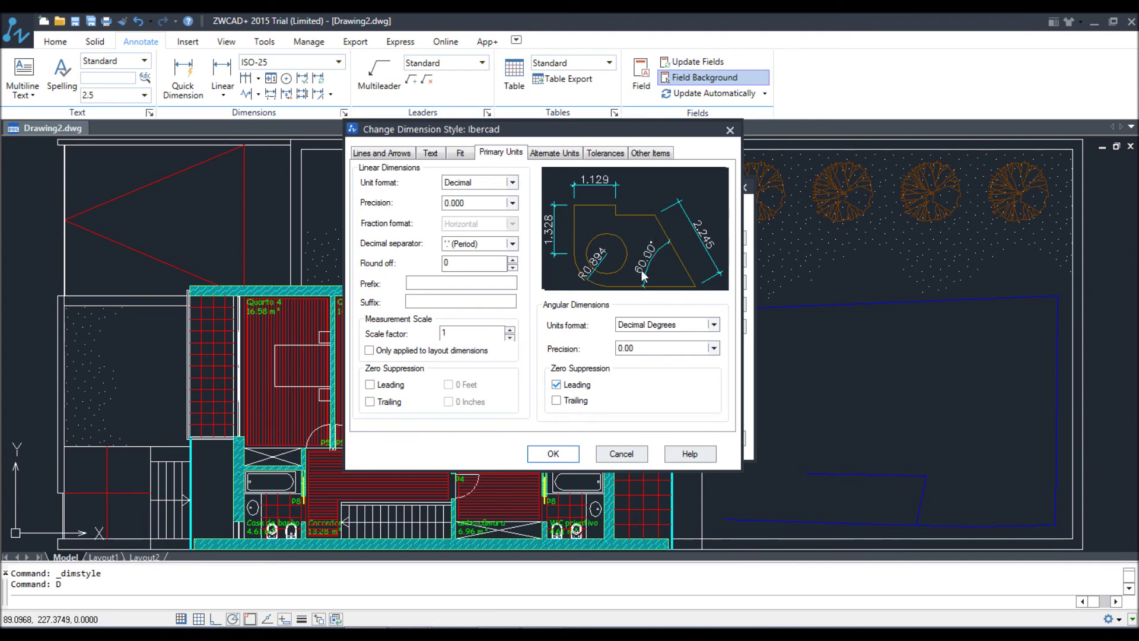
{"action": "left_click", "coordinate": [572, 405]}
- Turn on alternate units for the Ibercad style with a precision of 0.00, keeping the Decimal unit format
{"action": "left_click", "coordinate": [568, 156]}
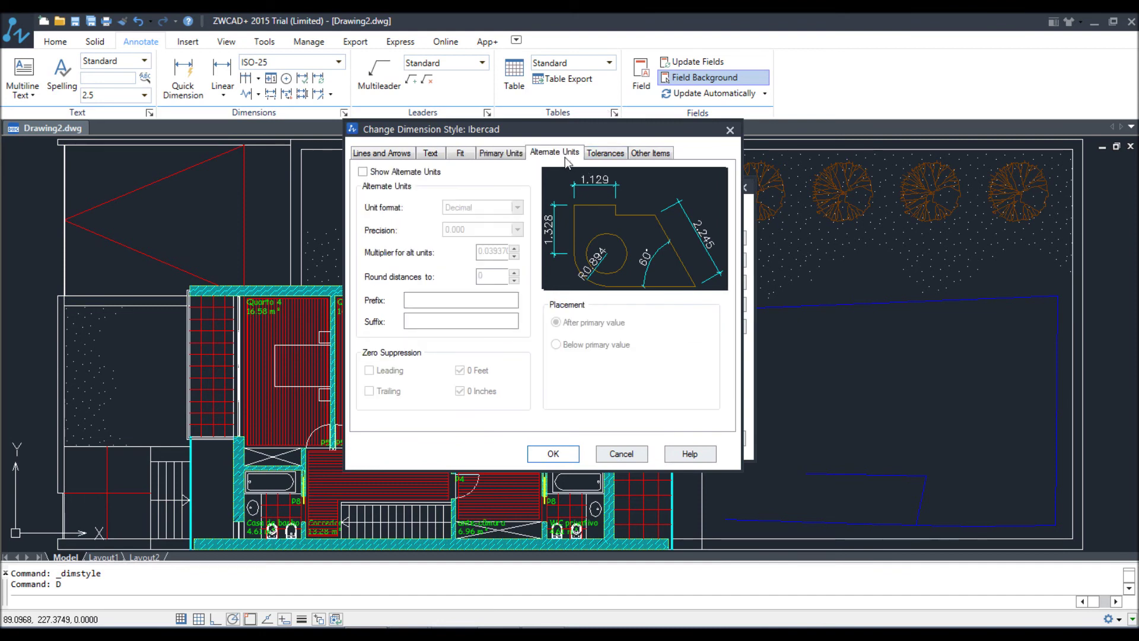
{"action": "left_click", "coordinate": [404, 176]}
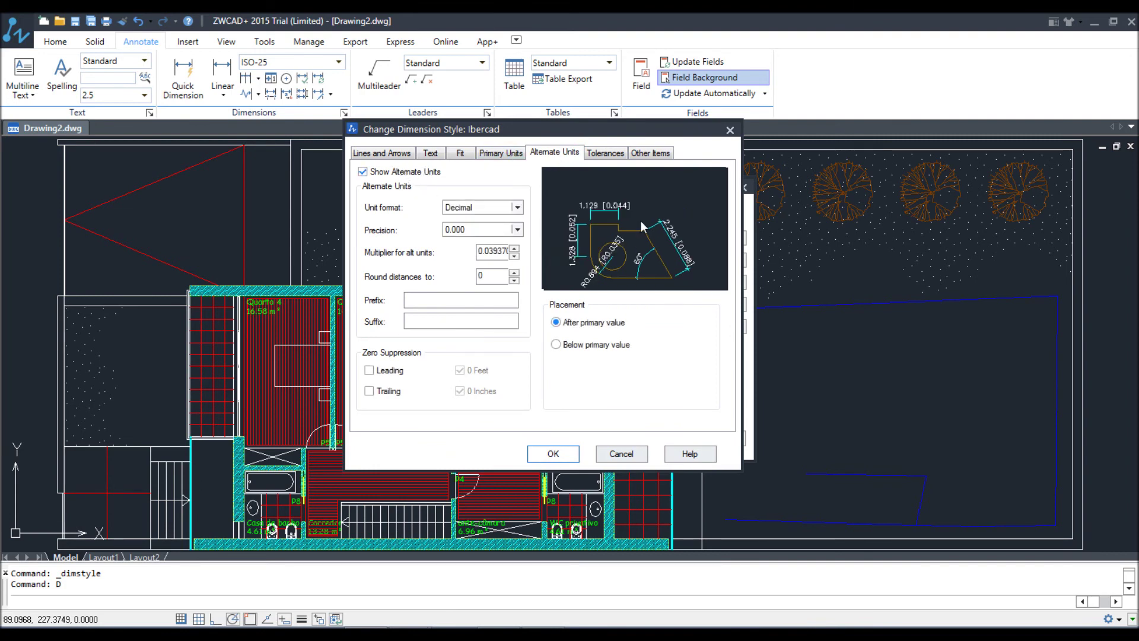
{"action": "left_click", "coordinate": [476, 229]}
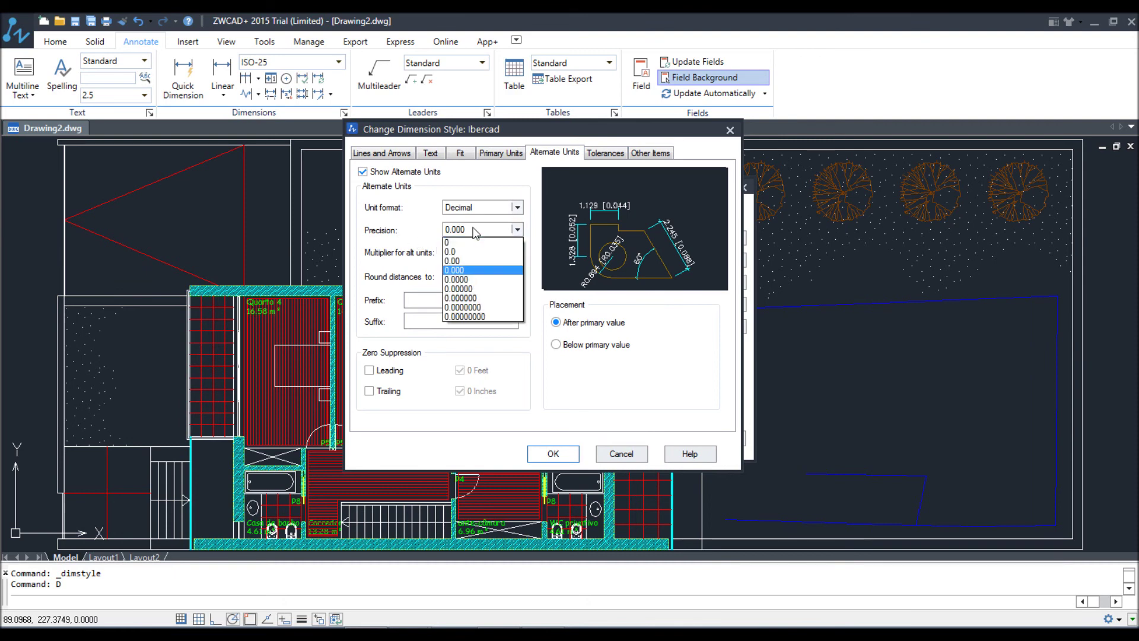
{"action": "left_click", "coordinate": [466, 261]}
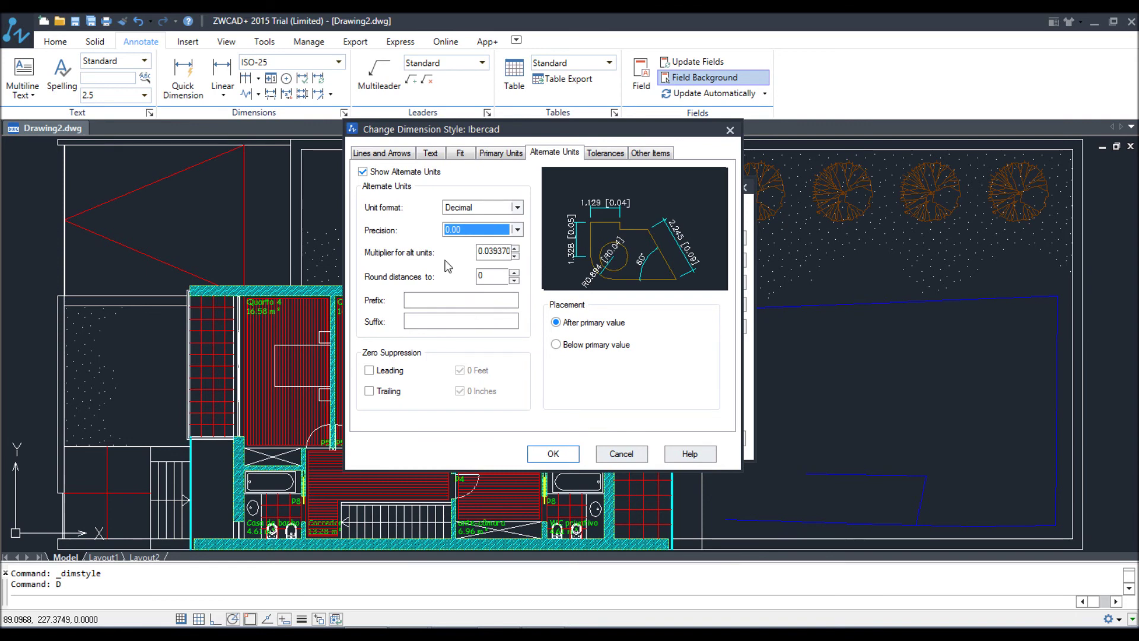
{"action": "left_click", "coordinate": [478, 206]}
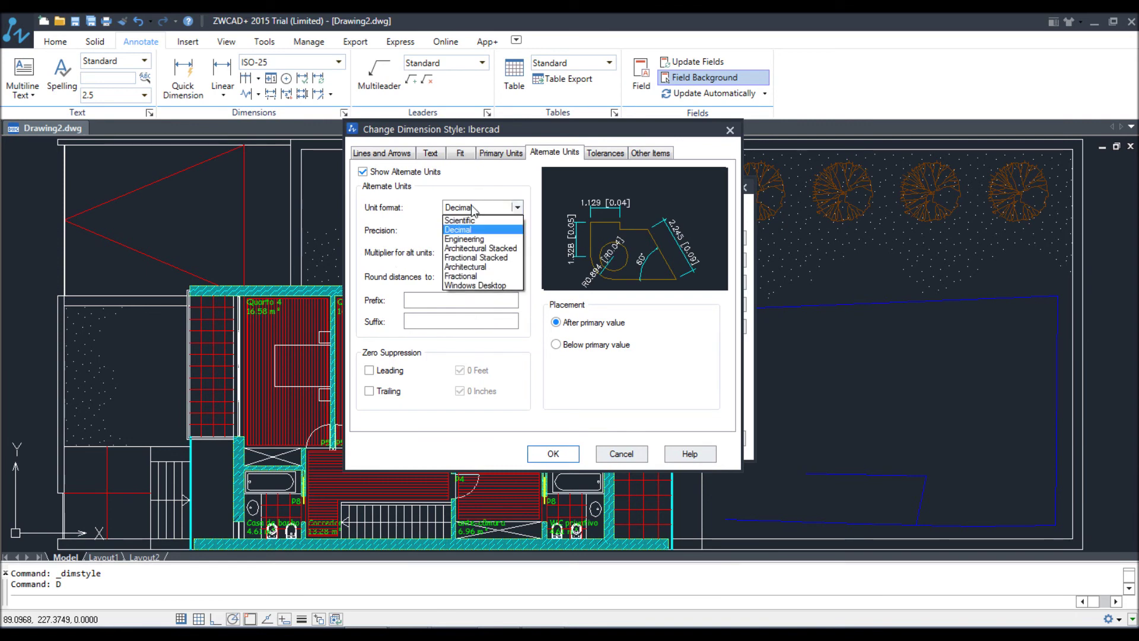
{"action": "left_click", "coordinate": [475, 208]}
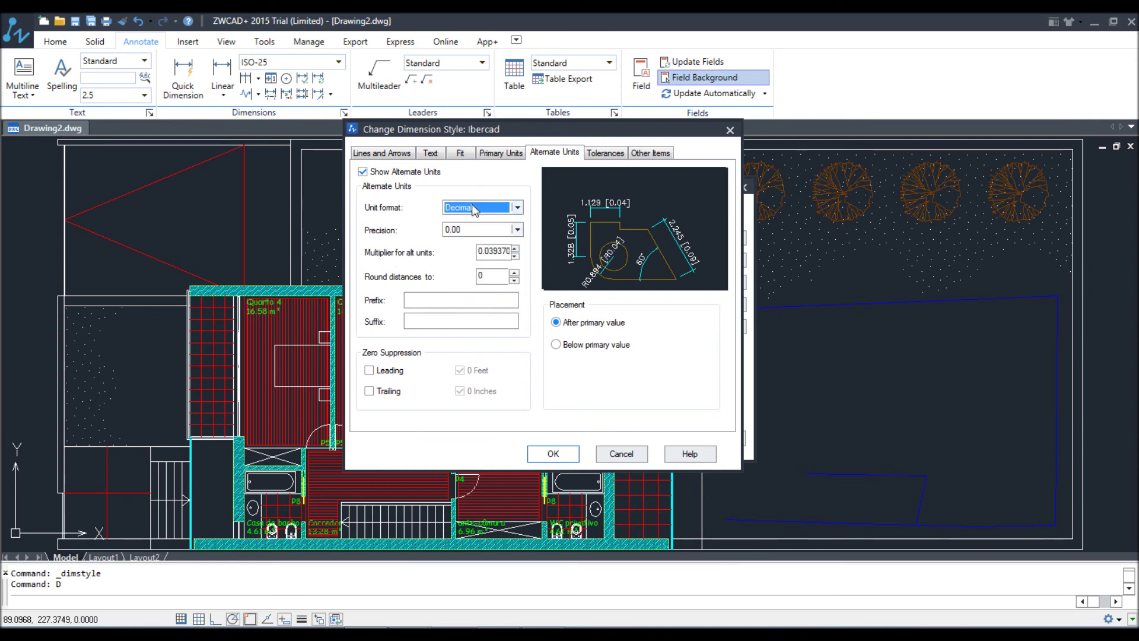
- Review the alternate units' multiplier, rounding and prefix, and try the suffix "pol" before clearing it
{"action": "left_click", "coordinate": [500, 255]}
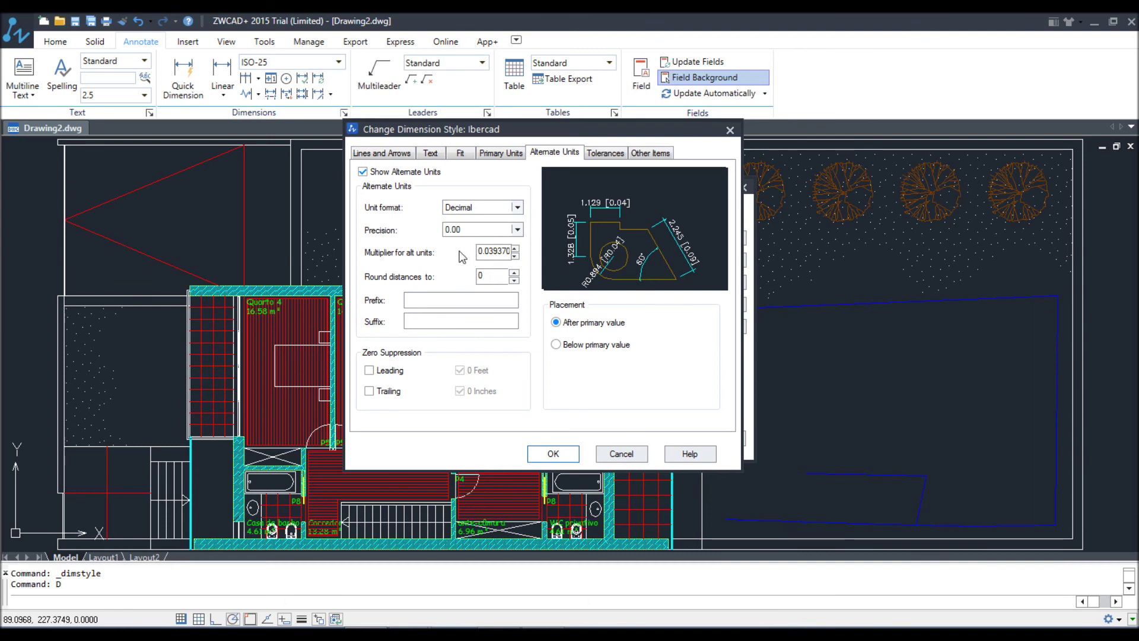
{"action": "double_click", "coordinate": [479, 252]}
{"action": "left_click", "coordinate": [487, 251]}
{"action": "left_click", "coordinate": [480, 276]}
{"action": "left_click", "coordinate": [433, 302]}
{"action": "left_click", "coordinate": [492, 296]}
{"action": "double_click", "coordinate": [448, 320]}
{"action": "key", "text": "BackSpace"}
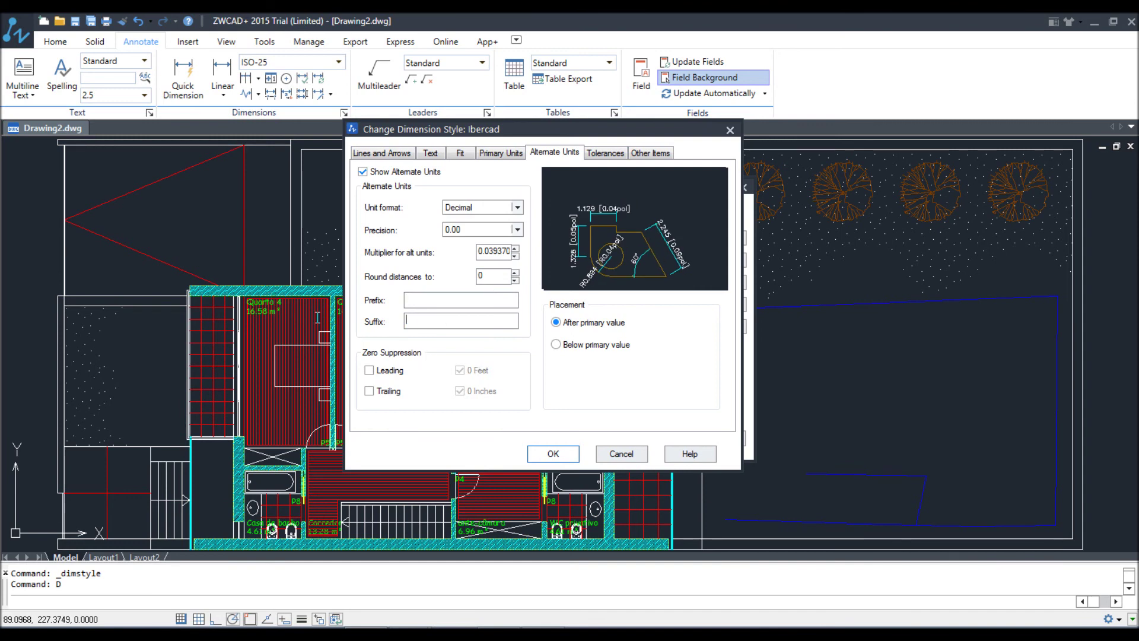
- Try suppressing leading and trailing zeros in the alternate units, and leave both suppressions off
{"action": "left_click", "coordinate": [384, 372]}
{"action": "left_click", "coordinate": [386, 393]}
{"action": "left_click", "coordinate": [385, 372]}
{"action": "left_click", "coordinate": [386, 391]}
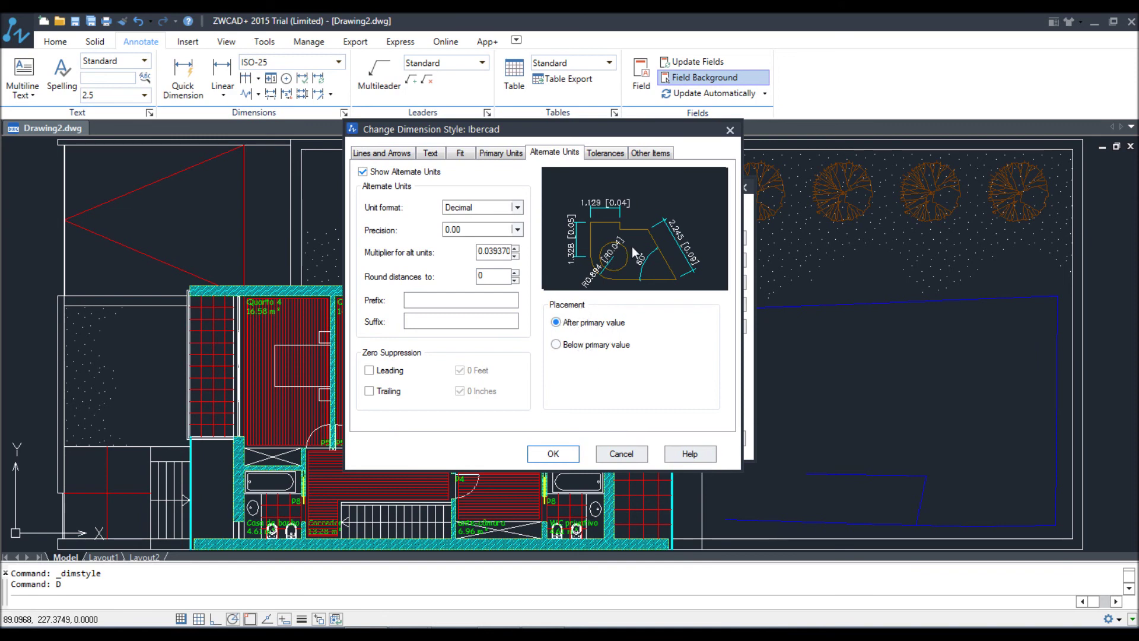
- Compare alternate unit placement after and below the primary value, leave it below, and turn alternate units off
{"action": "left_click", "coordinate": [603, 349]}
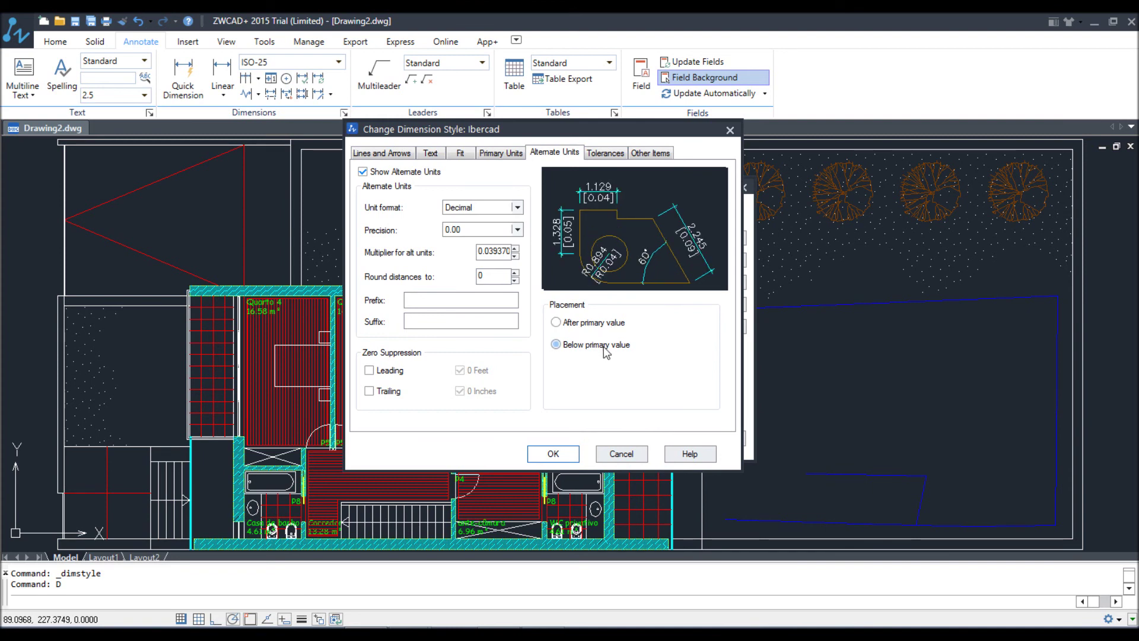
{"action": "left_click", "coordinate": [606, 325]}
{"action": "left_click", "coordinate": [598, 347]}
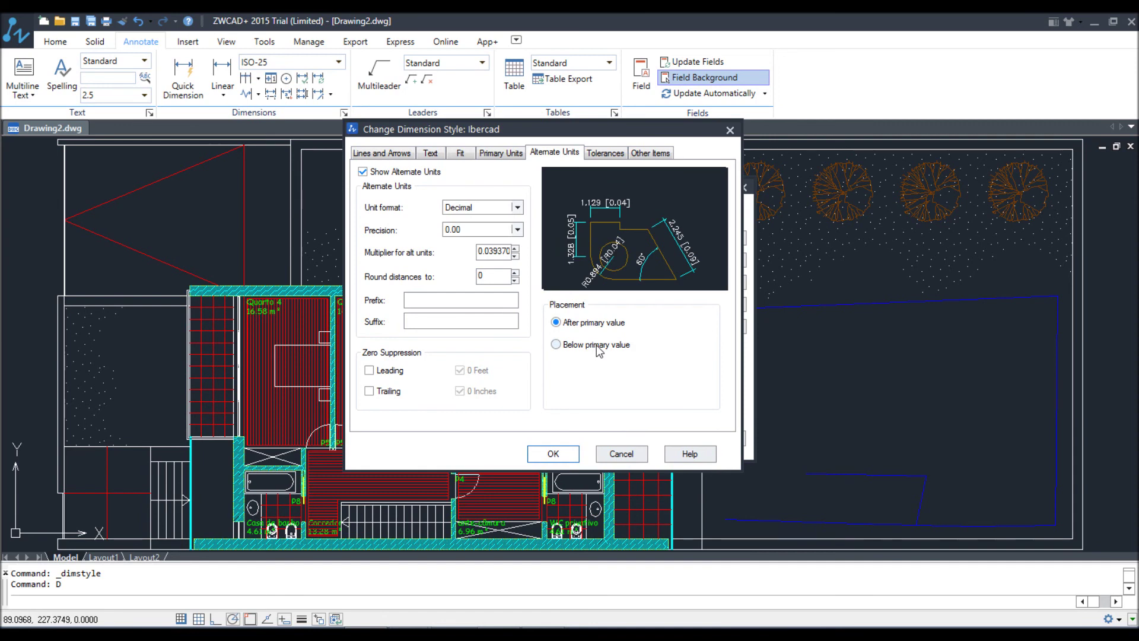
{"action": "left_click", "coordinate": [586, 323]}
{"action": "left_click", "coordinate": [582, 348]}
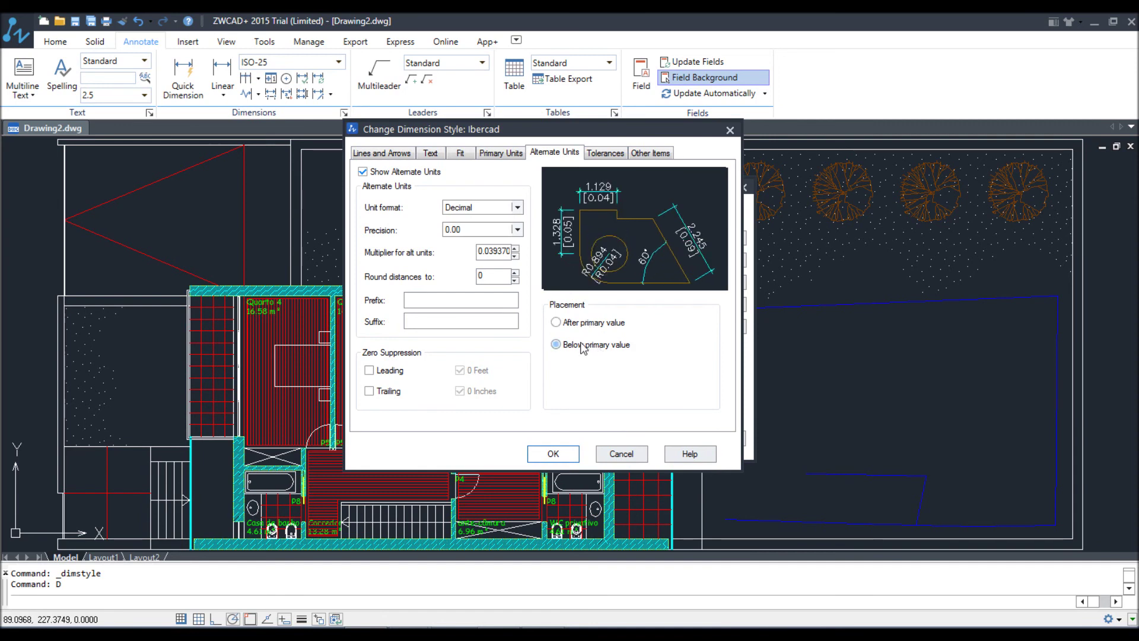
{"action": "left_click", "coordinate": [387, 174]}
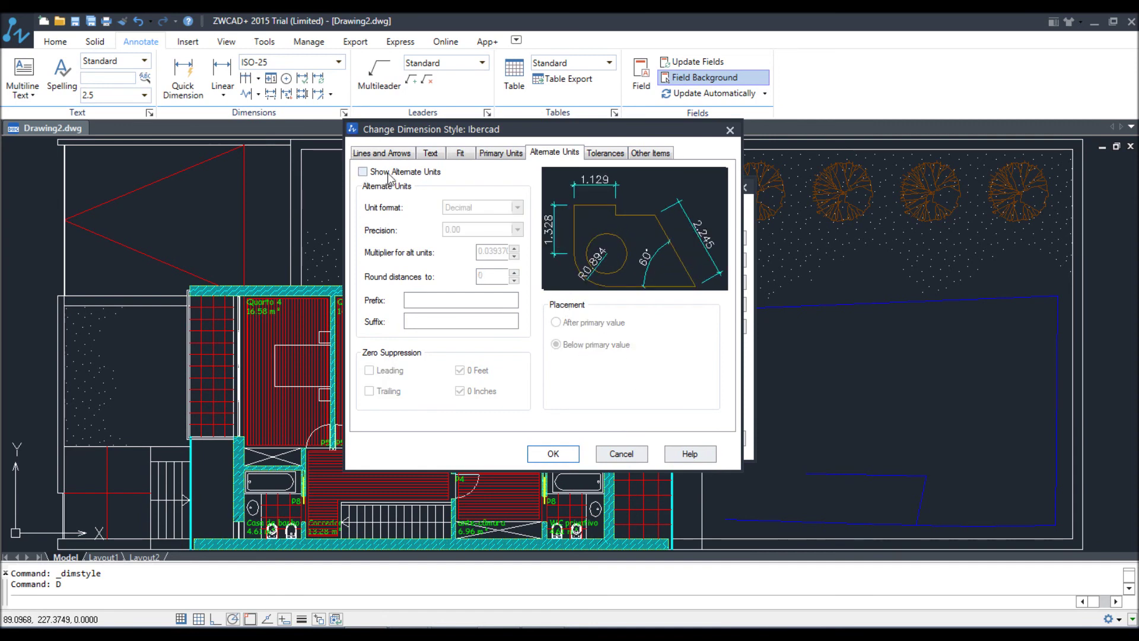
- Try Symmetrical, Deviation, Limits and Basic as the tolerance method, and return to None
{"action": "left_click", "coordinate": [607, 156]}
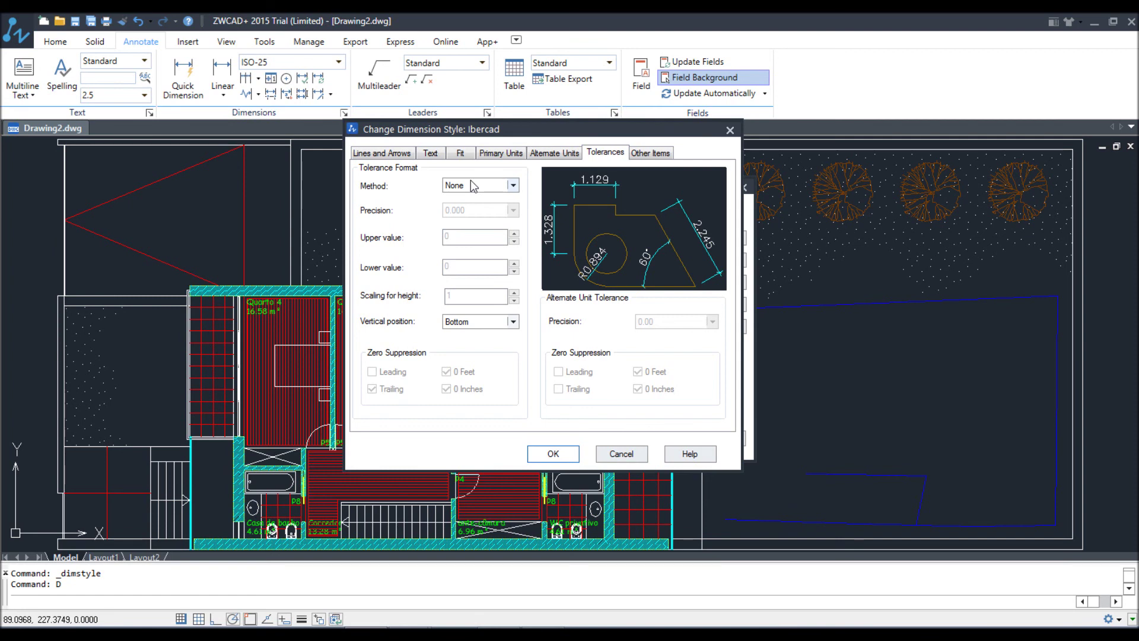
{"action": "left_click", "coordinate": [503, 186]}
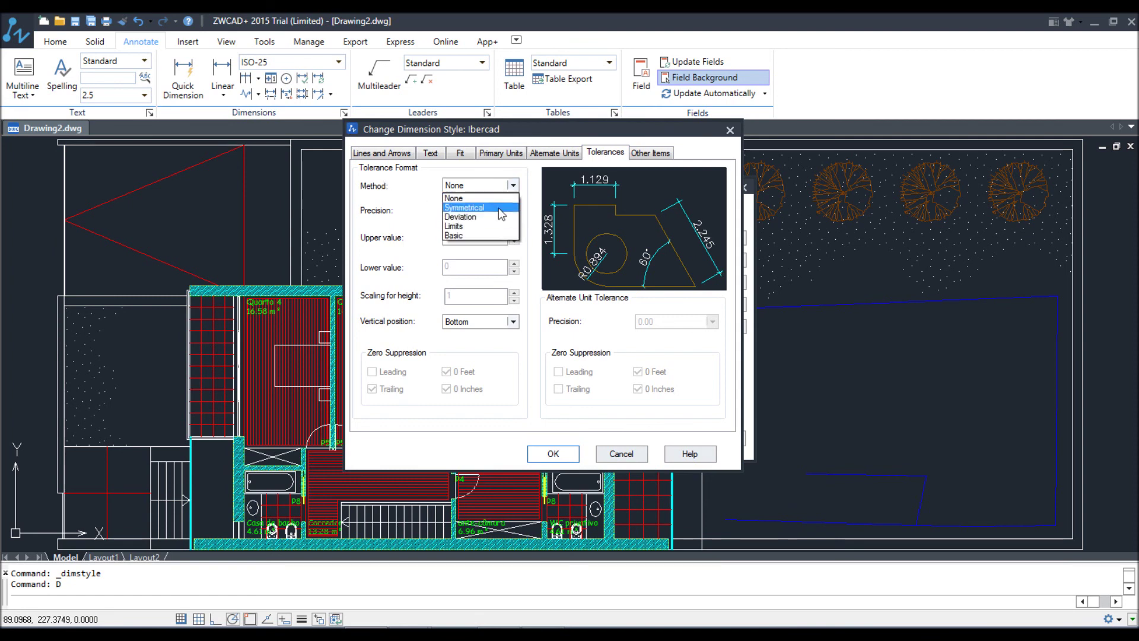
{"action": "left_click", "coordinate": [502, 209]}
{"action": "left_click", "coordinate": [469, 186]}
{"action": "left_click", "coordinate": [474, 217]}
{"action": "left_click", "coordinate": [473, 191]}
{"action": "left_click", "coordinate": [468, 226]}
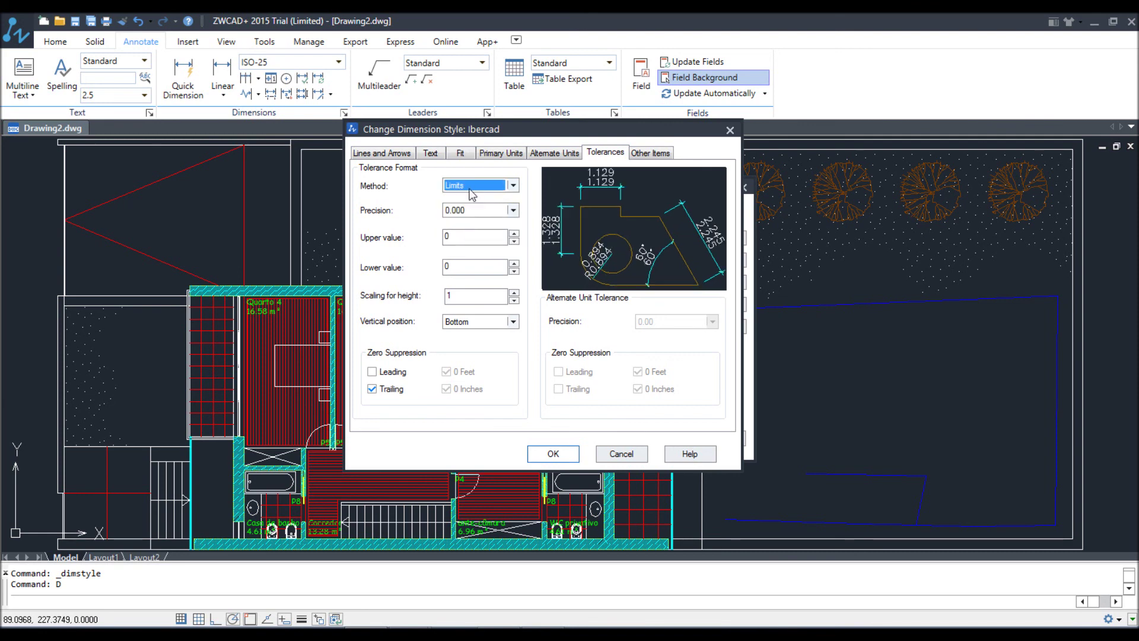
{"action": "left_click", "coordinate": [471, 192]}
{"action": "left_click", "coordinate": [463, 235]}
{"action": "left_click", "coordinate": [471, 193]}
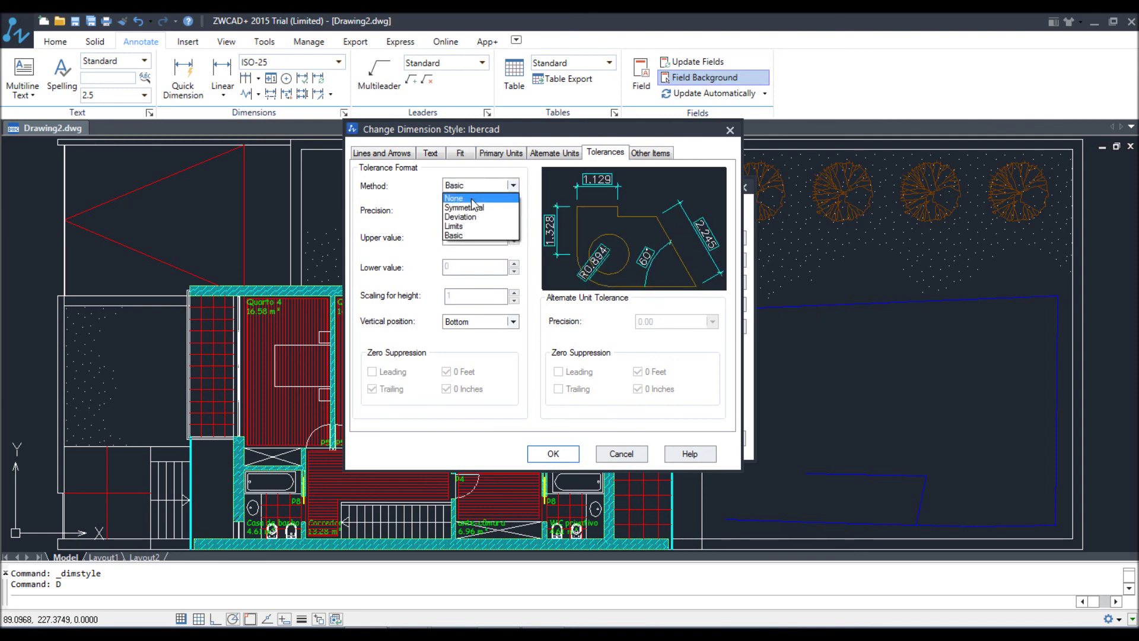
{"action": "left_click", "coordinate": [472, 198]}
- Set the tolerance method to Deviation with an upper value of 0.0005 and a lower value of 0.0015
{"action": "left_click", "coordinate": [469, 189]}
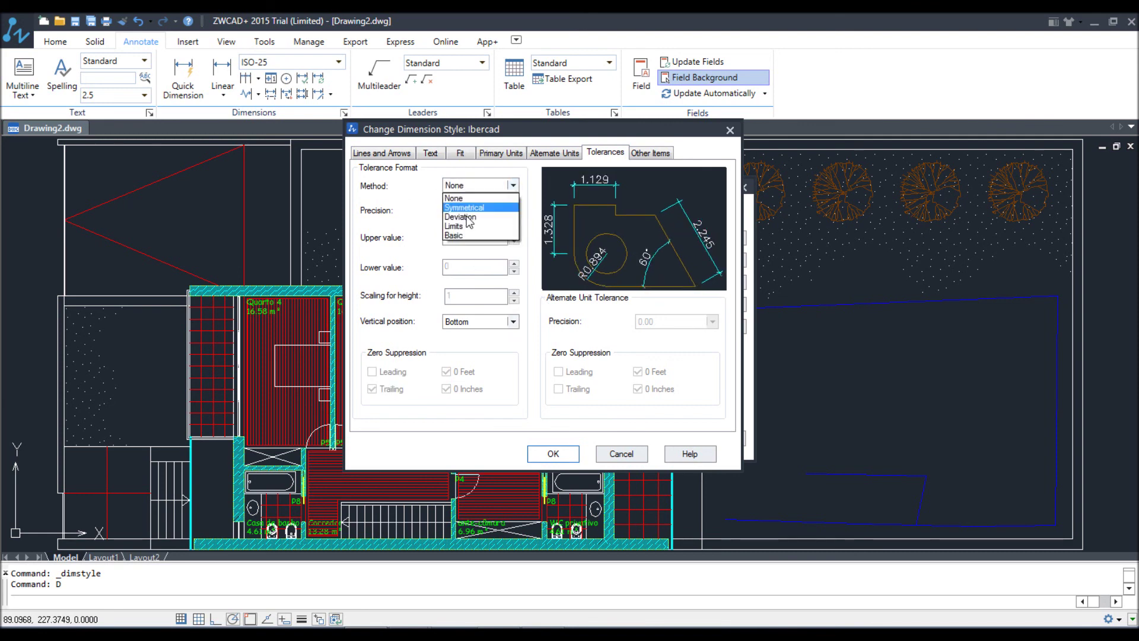
{"action": "left_click", "coordinate": [466, 217]}
{"action": "left_click", "coordinate": [486, 212]}
{"action": "left_click", "coordinate": [485, 208]}
{"action": "left_click", "coordinate": [499, 239]}
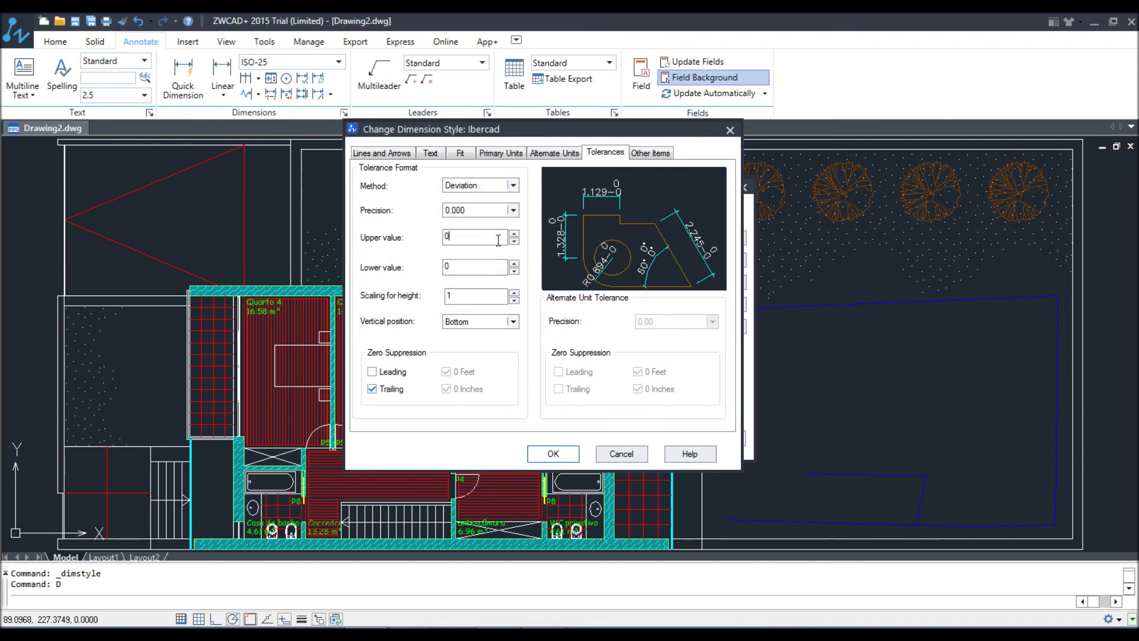
{"action": "left_click", "coordinate": [514, 234]}
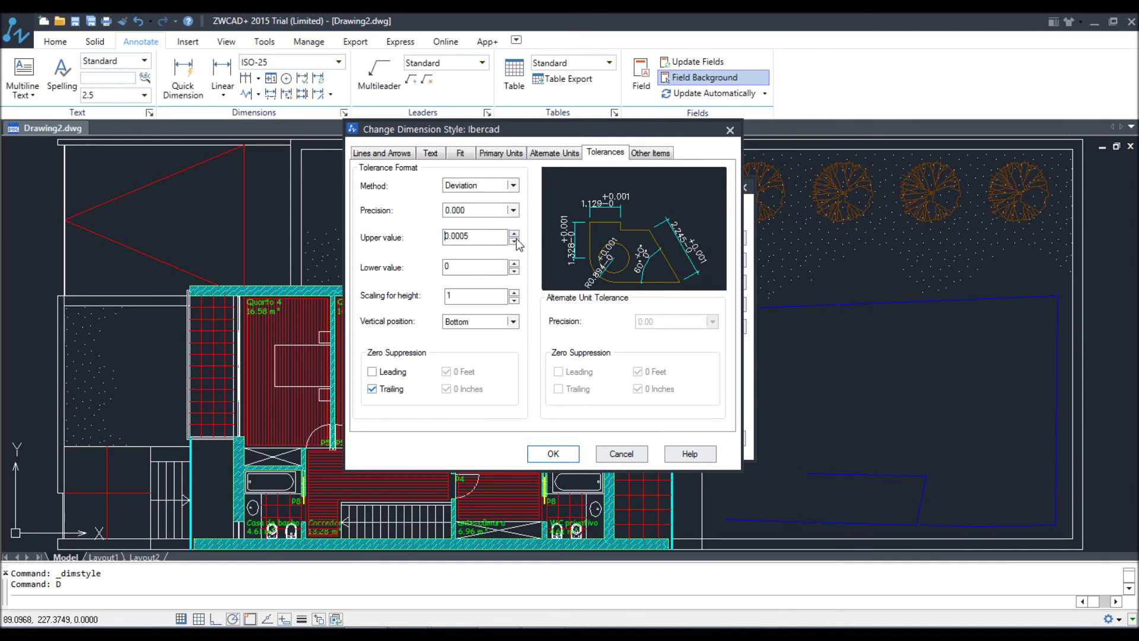
{"action": "left_click", "coordinate": [515, 266]}
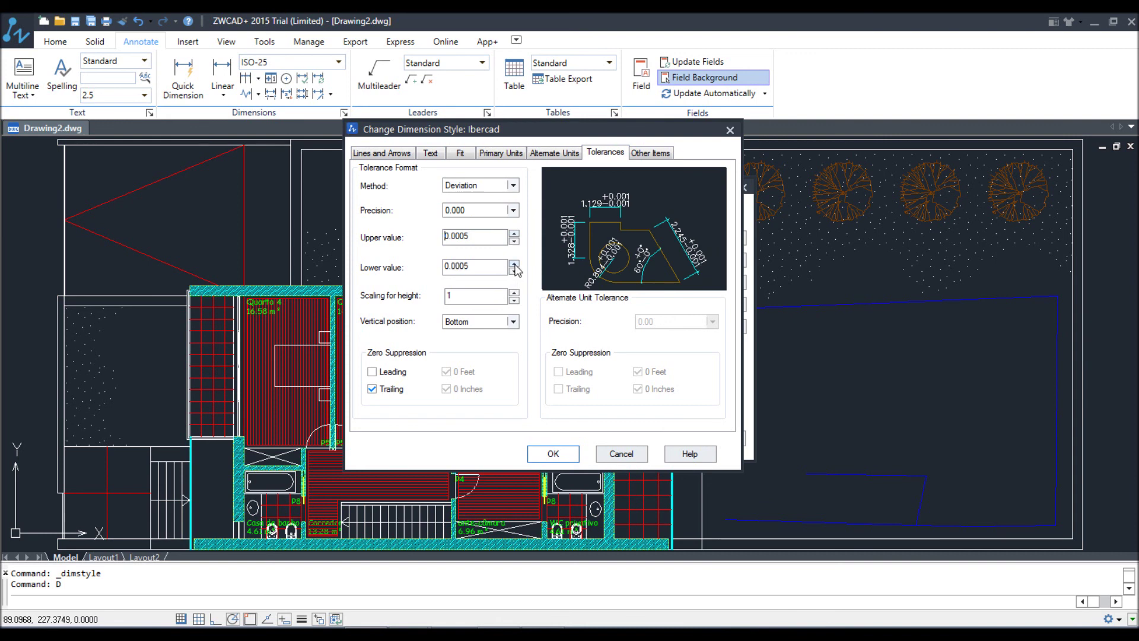
{"action": "left_click", "coordinate": [514, 265]}
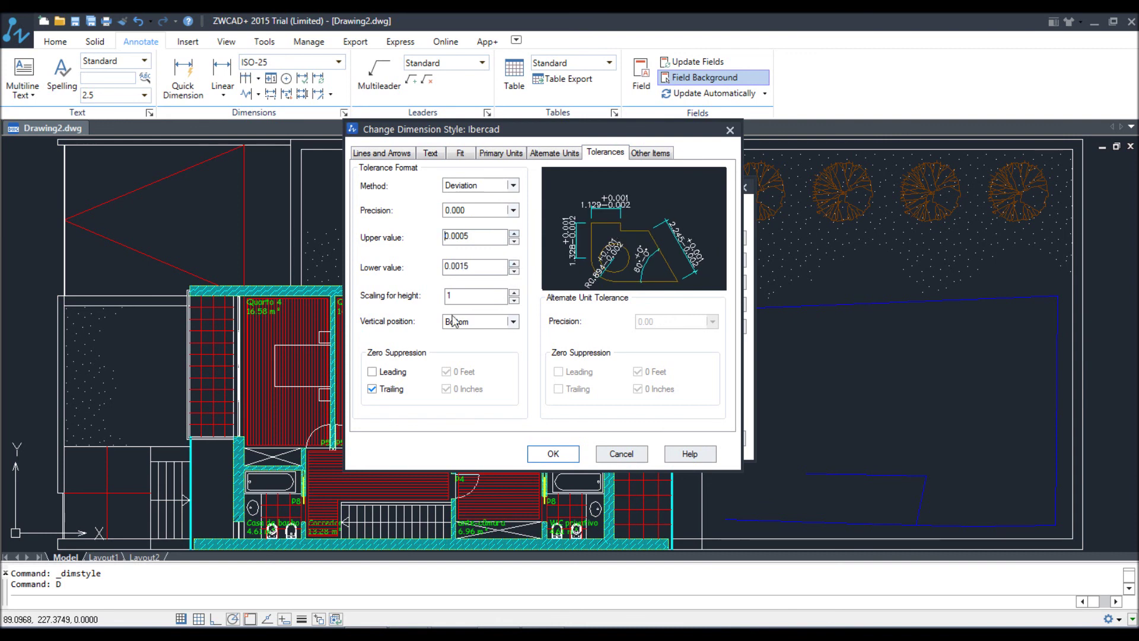
- Compare the Middle and Top vertical positions for the tolerance text, and set it to Middle
{"action": "left_click", "coordinate": [504, 321]}
{"action": "left_click", "coordinate": [492, 344]}
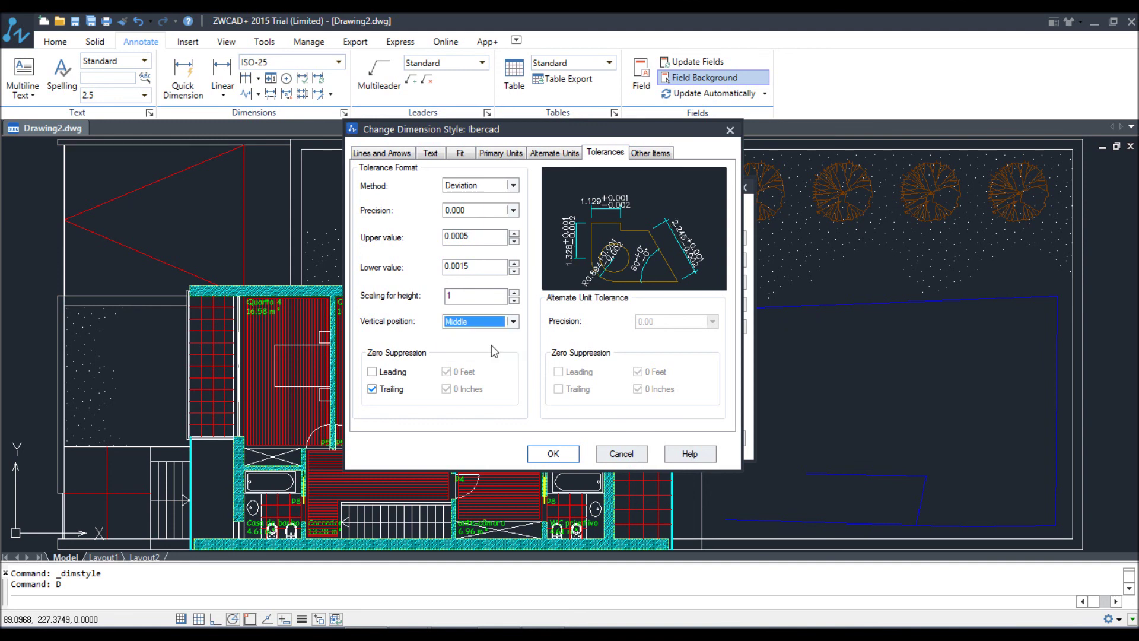
{"action": "left_click", "coordinate": [493, 323]}
{"action": "left_click", "coordinate": [468, 344]}
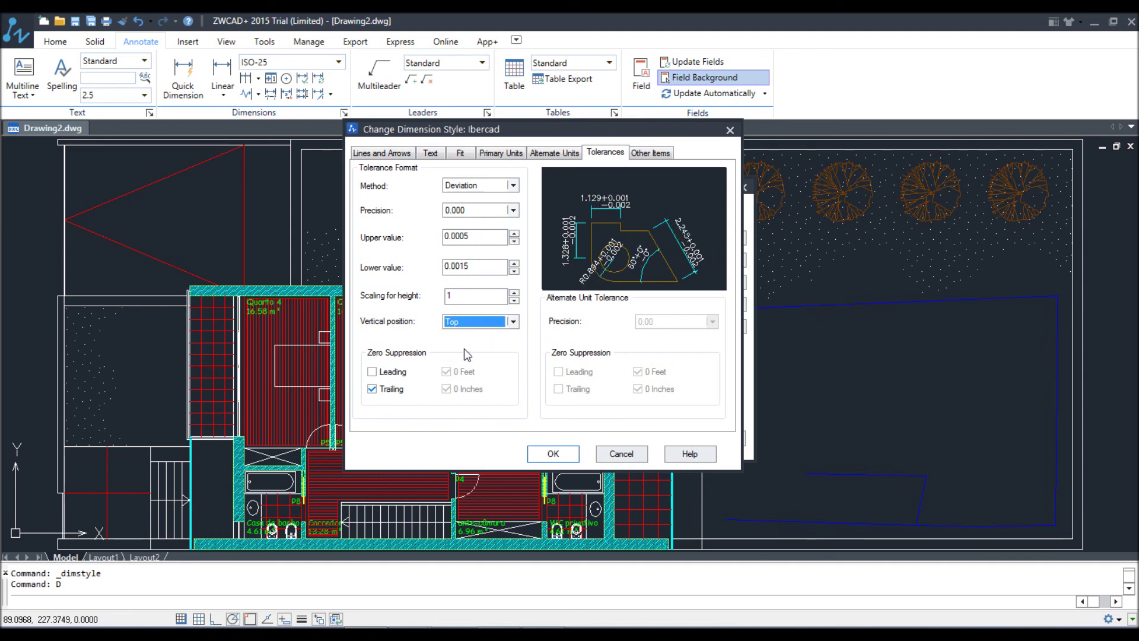
{"action": "left_click", "coordinate": [475, 323]}
{"action": "left_click", "coordinate": [482, 334]}
{"action": "left_click", "coordinate": [485, 324]}
{"action": "left_click", "coordinate": [475, 344]}
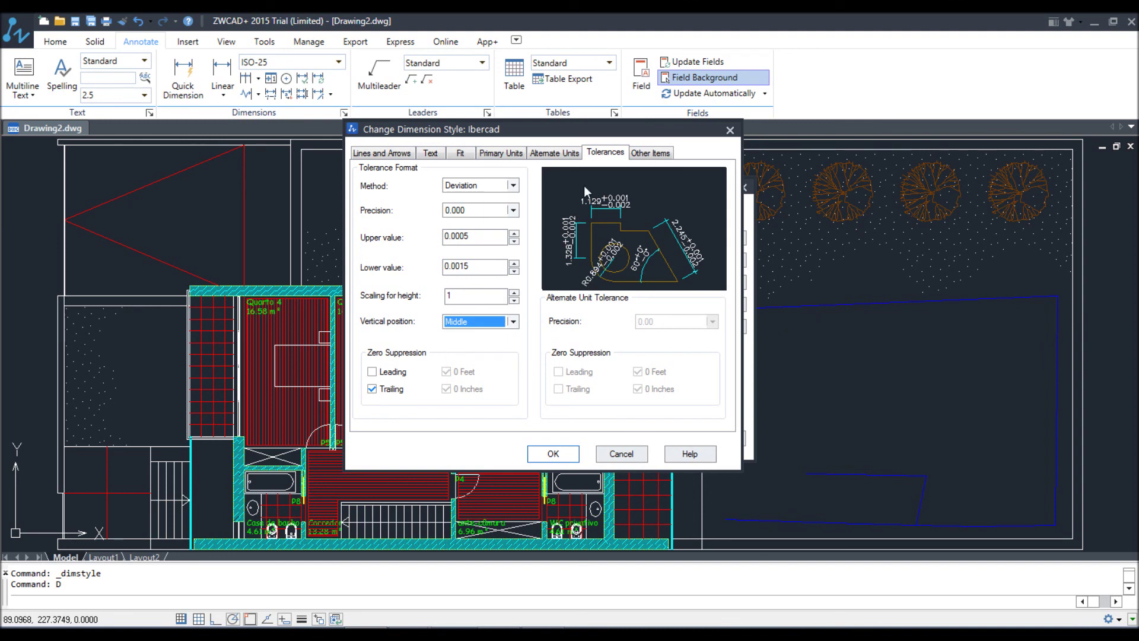
- Set the tolerance method back to None, accept the Ibercad style settings and close the dimension style manager
{"action": "left_click", "coordinate": [482, 186]}
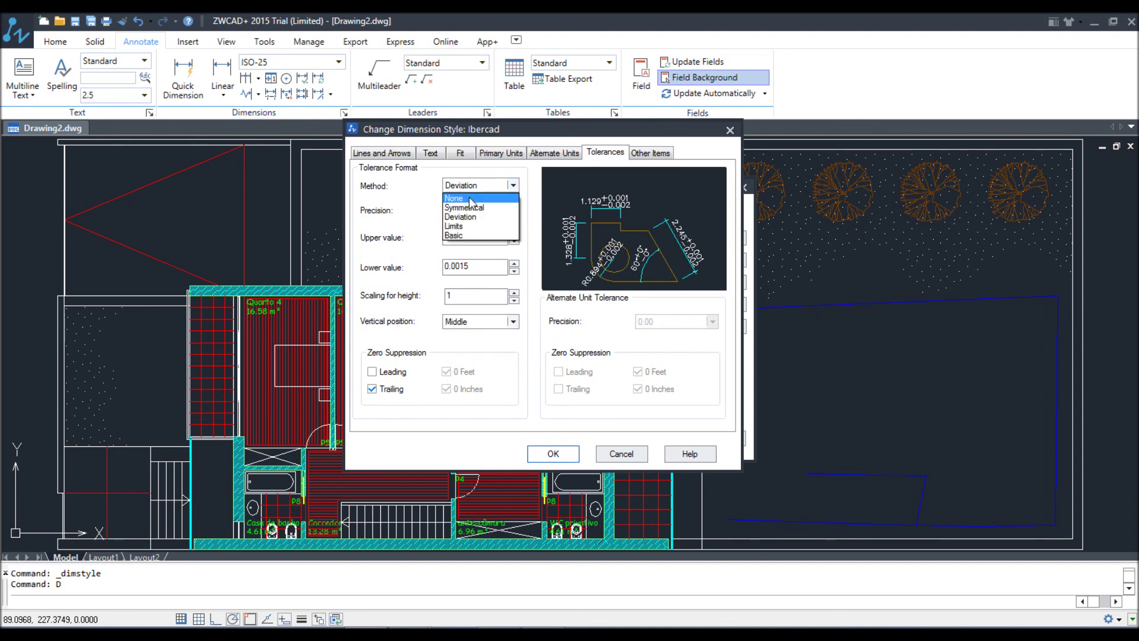
{"action": "left_click", "coordinate": [468, 199]}
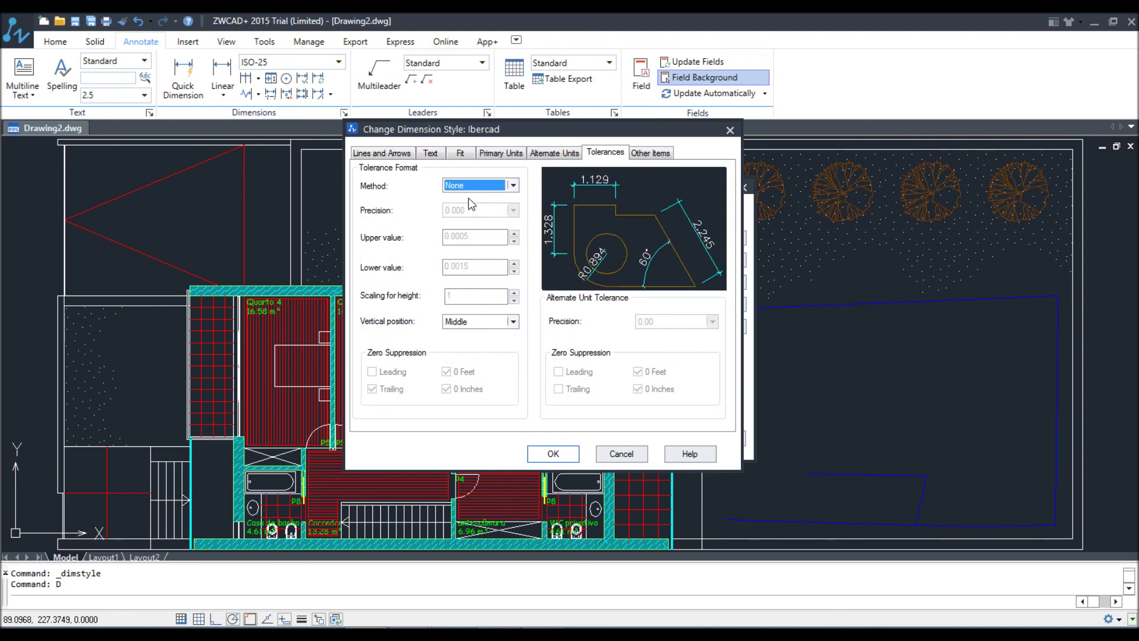
{"action": "left_click", "coordinate": [553, 453]}
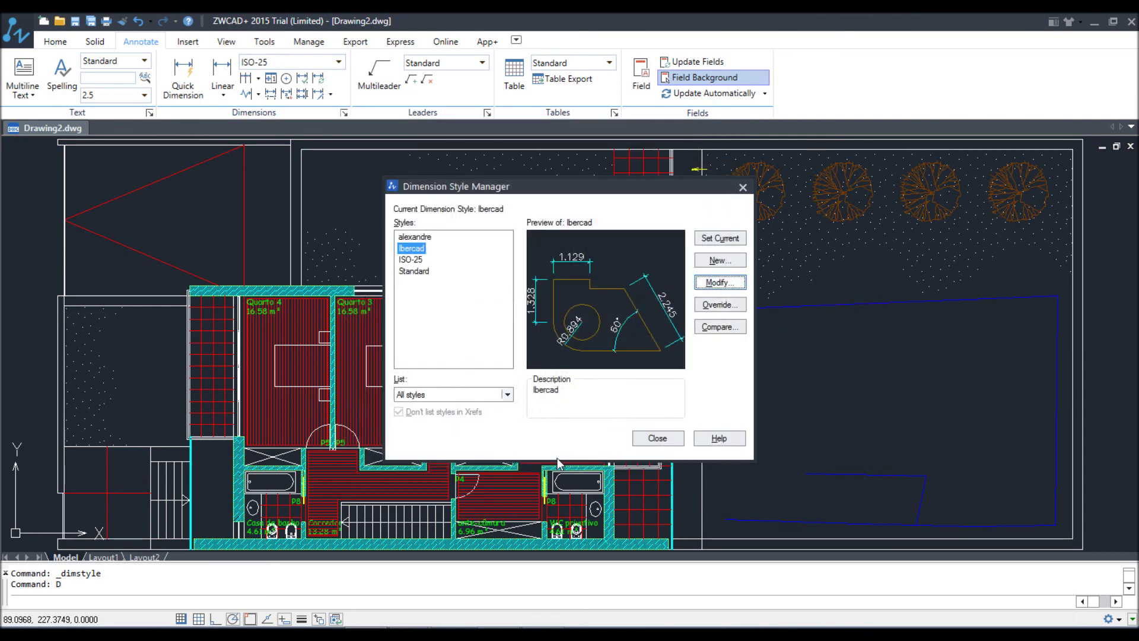
{"action": "left_click", "coordinate": [397, 273]}
{"action": "left_click", "coordinate": [411, 259]}
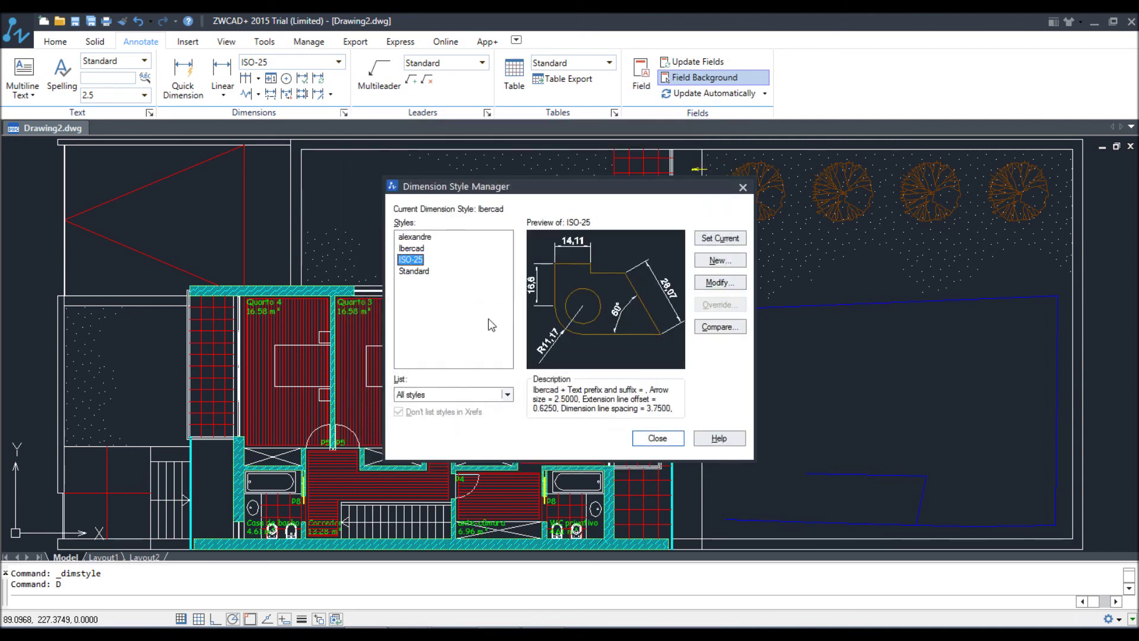
{"action": "left_click", "coordinate": [657, 438]}
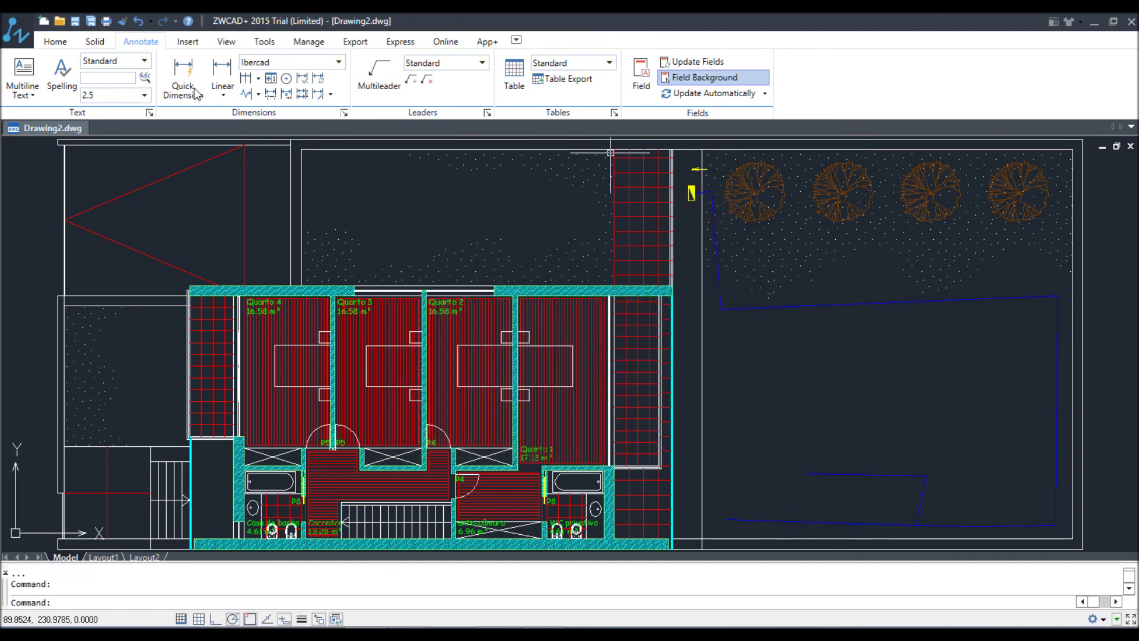
- Place a horizontal linear dimension above the upper wall, from its left outer corner to the near edge of the window
{"action": "left_click", "coordinate": [222, 72]}
{"action": "left_click", "coordinate": [190, 289]}
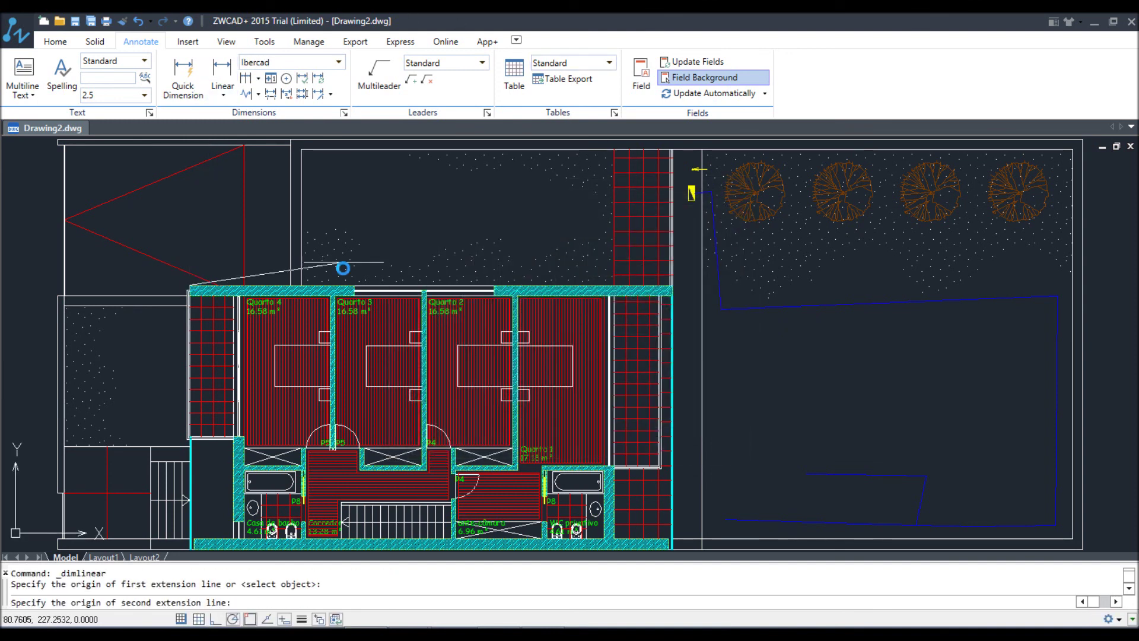
{"action": "left_click", "coordinate": [354, 288]}
{"action": "left_click", "coordinate": [358, 252]}
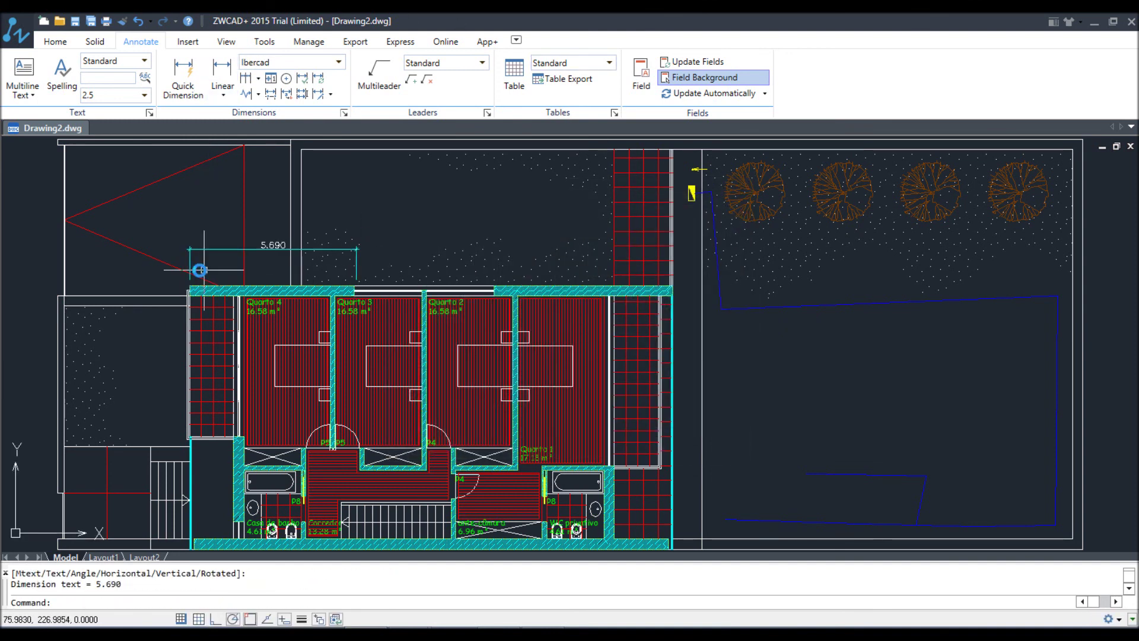
- Adjust the new dimension's extension line origin so that it measures exactly to the window's left edge
{"action": "scroll", "coordinate": [206, 261], "scroll_direction": "up", "scroll_amount": 6}
{"action": "middle_click_drag", "start_coordinate": [563, 186], "coordinate": [554, 196]}
{"action": "left_click", "coordinate": [610, 285]}
{"action": "left_click", "coordinate": [432, 198]}
{"action": "left_click", "coordinate": [812, 366]}
{"action": "left_click", "coordinate": [800, 366]}
{"action": "key", "text": "Escape"}
{"action": "scroll", "coordinate": [280, 254], "scroll_direction": "down", "scroll_amount": 4}
{"action": "middle_click_drag", "start_coordinate": [561, 240], "coordinate": [482, 237]}
- Add a linear dimension across the window opening above Quarto 3 and Quarto 2, aligned with the first dimension line
{"action": "left_click", "coordinate": [222, 74]}
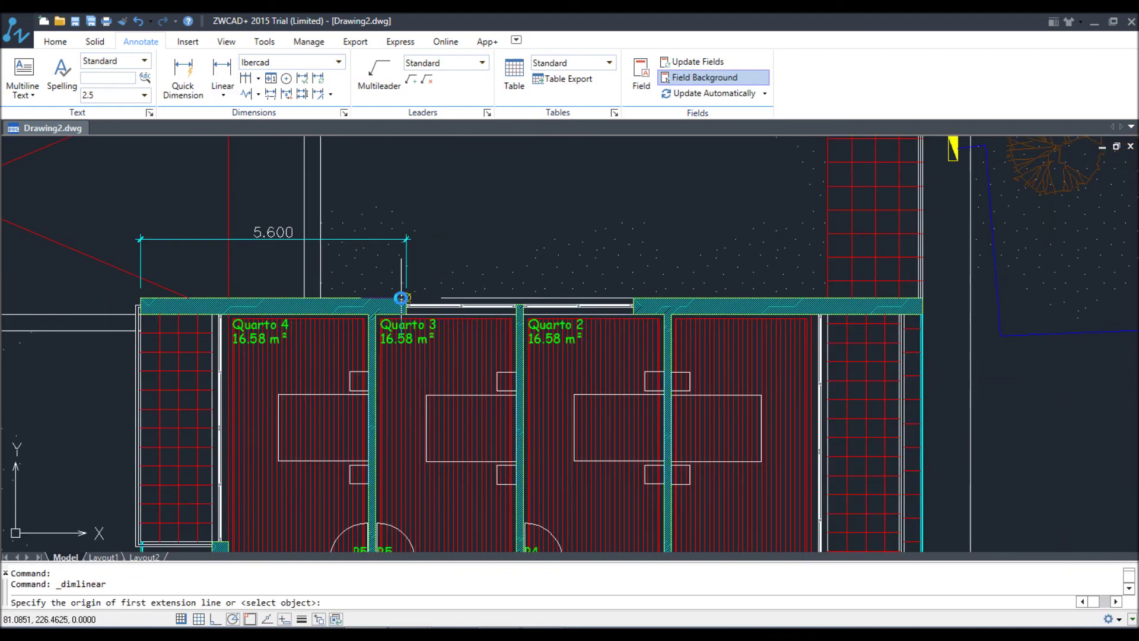
{"action": "left_click", "coordinate": [407, 298]}
{"action": "left_click", "coordinate": [633, 301]}
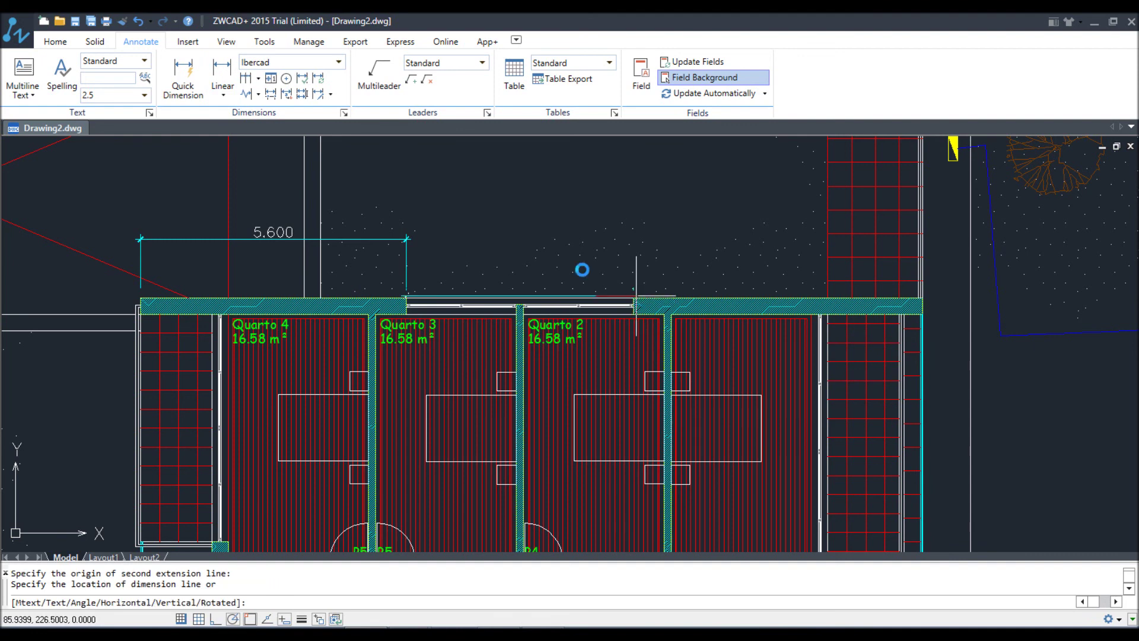
{"action": "left_click", "coordinate": [392, 241]}
{"action": "scroll", "coordinate": [691, 173], "scroll_direction": "down", "scroll_amount": 3}
{"action": "scroll", "coordinate": [621, 257], "scroll_direction": "up", "scroll_amount": 3}
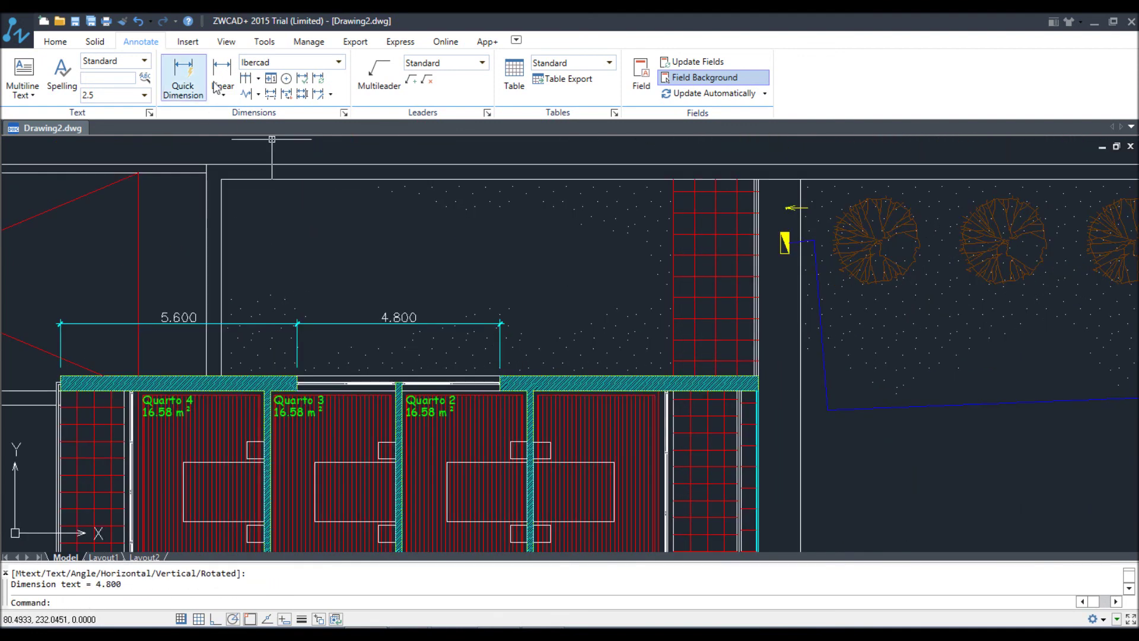
- Add a baseline dimension from the window's left edge to the upper wall's right outer corner, stacked above the window dimension
{"action": "left_click", "coordinate": [259, 80]}
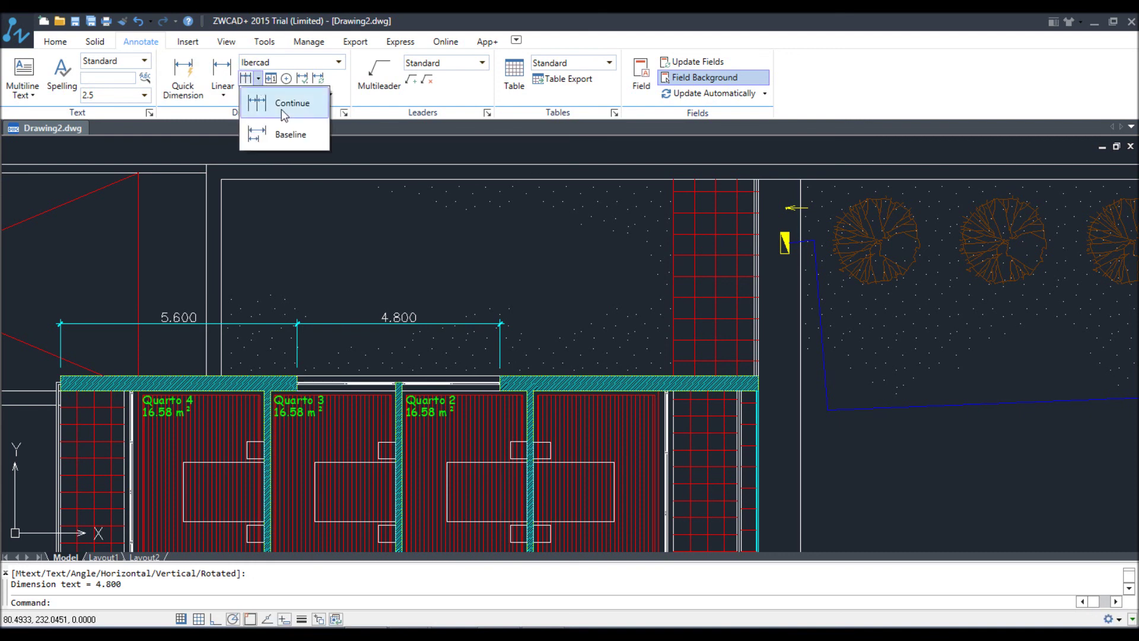
{"action": "left_click", "coordinate": [299, 135]}
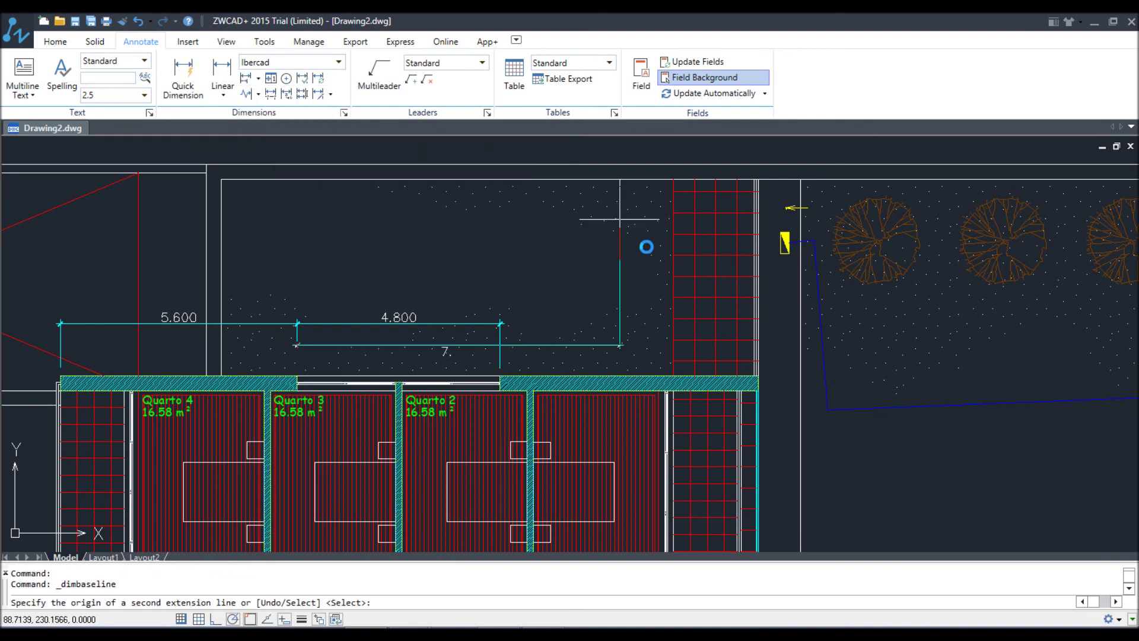
{"action": "left_click", "coordinate": [758, 376]}
{"action": "right_click", "coordinate": [614, 302]}
{"action": "left_click", "coordinate": [629, 303]}
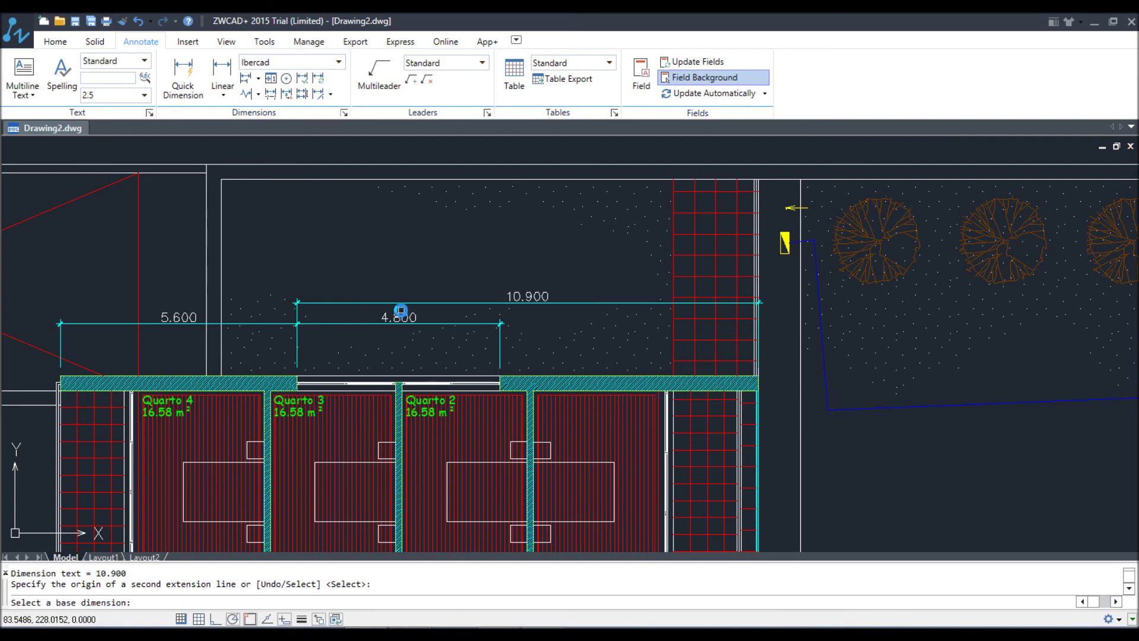
{"action": "scroll", "coordinate": [400, 309], "scroll_direction": "up", "scroll_amount": 3}
{"action": "key", "text": "Return"}
{"action": "scroll", "coordinate": [428, 338], "scroll_direction": "down", "scroll_amount": 2}
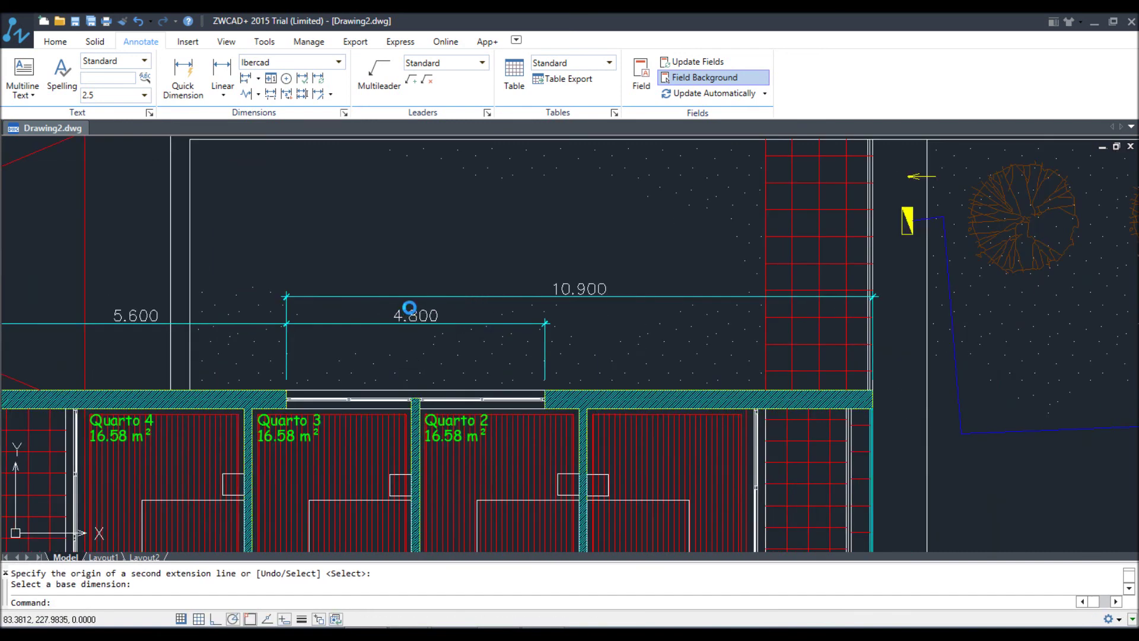
- Stack three more baseline dimensions from the window's left edge to points beyond the building's right wall, about 11.9, 14.7 and 17.2 long
{"action": "left_click", "coordinate": [312, 321]}
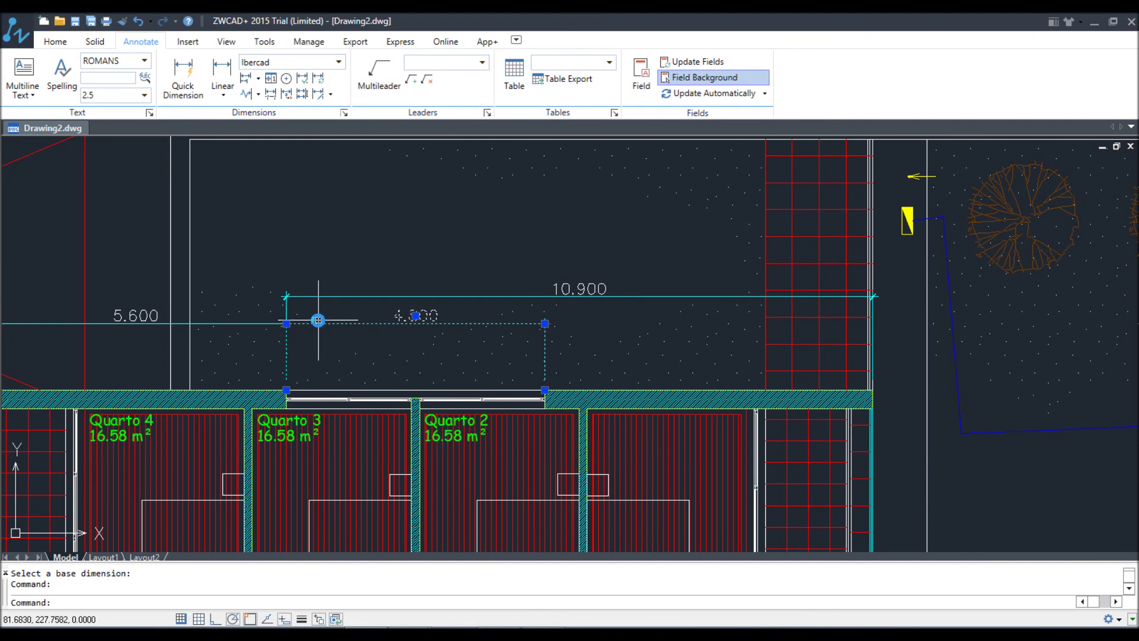
{"action": "scroll", "coordinate": [329, 270], "scroll_direction": "down", "scroll_amount": 2}
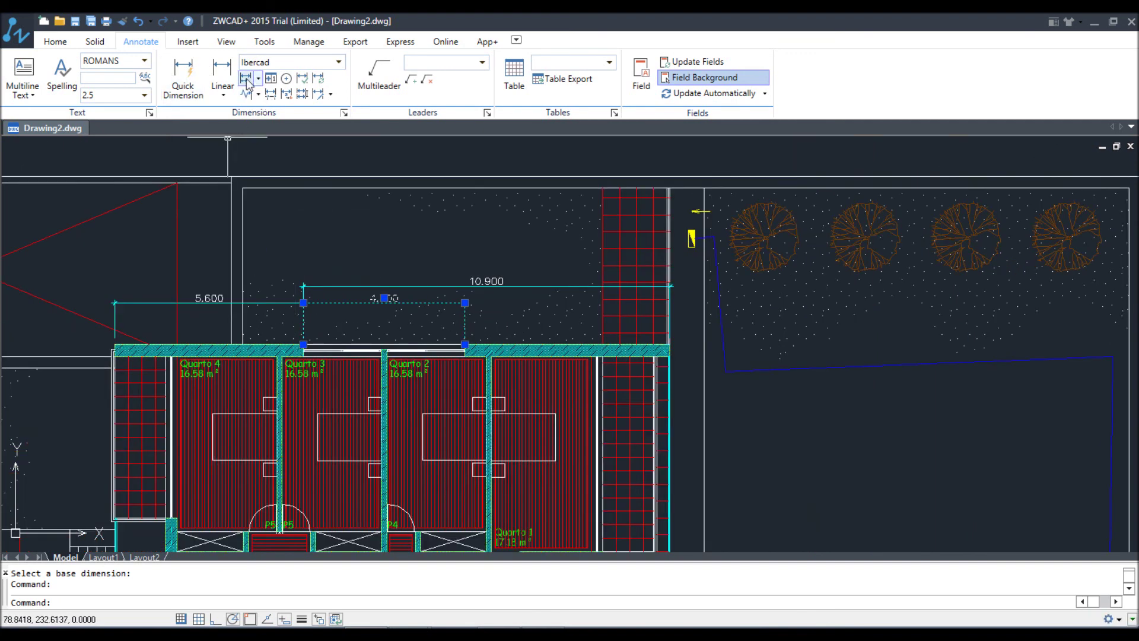
{"action": "left_click", "coordinate": [271, 93]}
{"action": "left_click", "coordinate": [704, 350]}
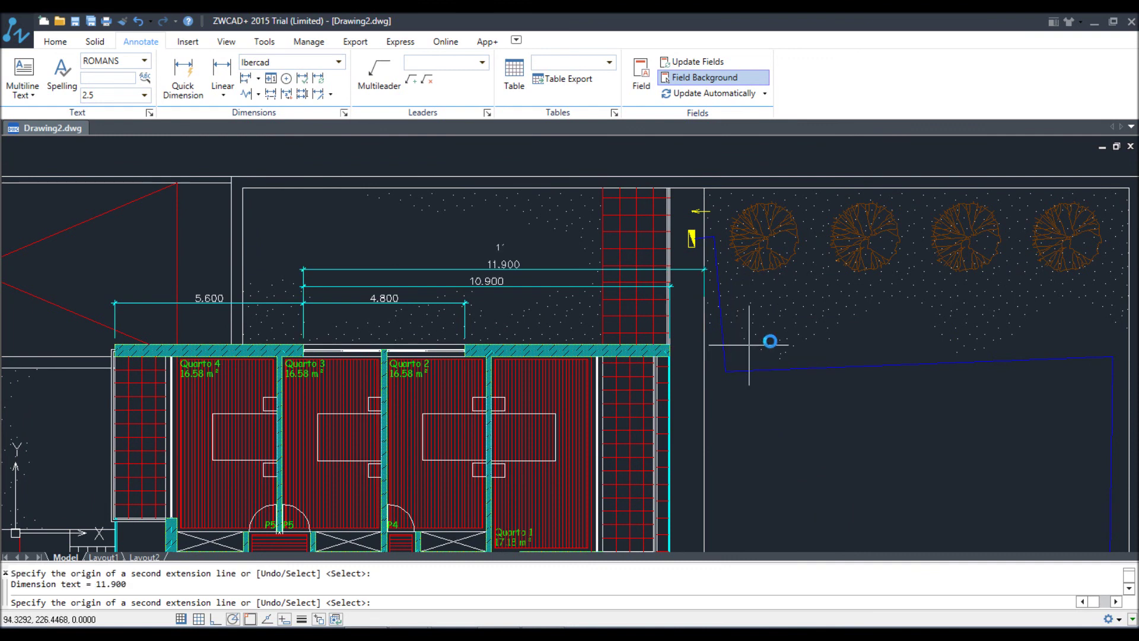
{"action": "left_click", "coordinate": [798, 328]}
{"action": "left_click", "coordinate": [882, 333]}
{"action": "right_click", "coordinate": [761, 262]}
{"action": "left_click", "coordinate": [771, 290]}
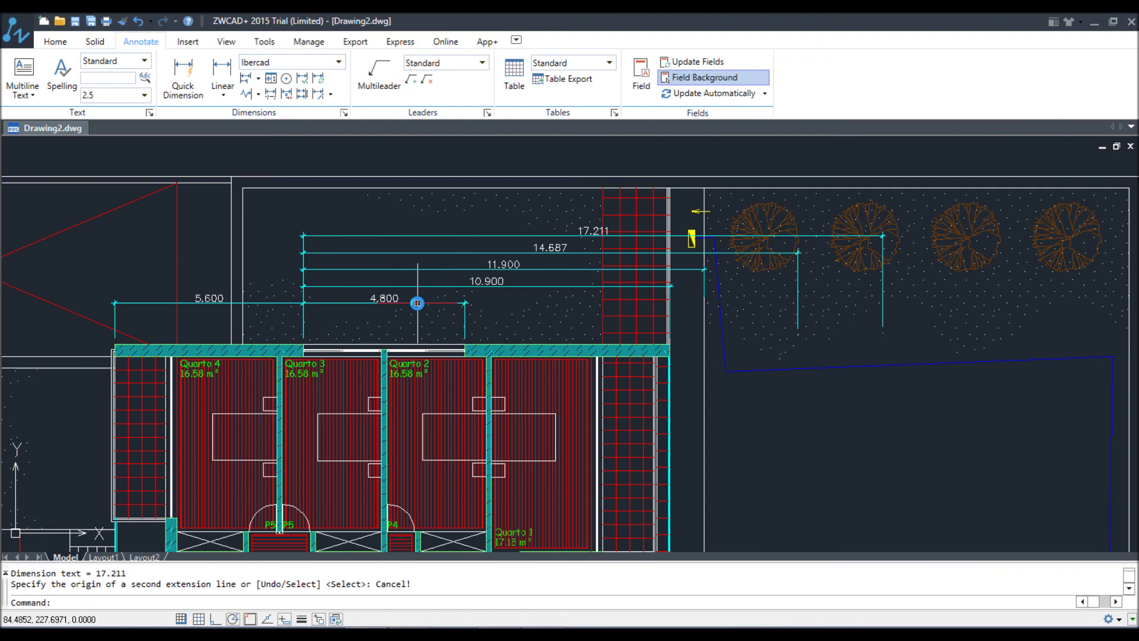